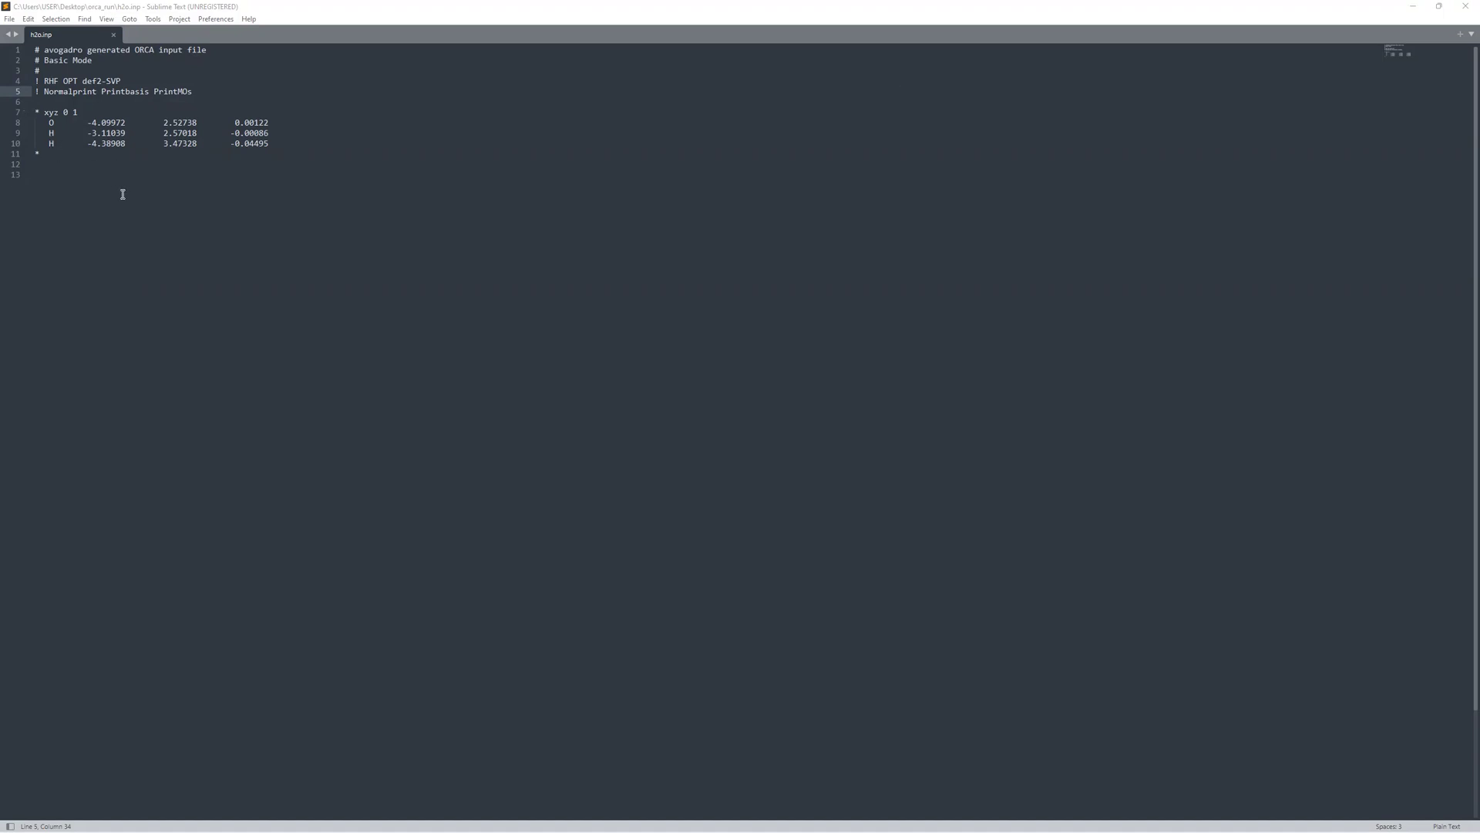
Step: Select and inspect the RHF OPT def2-SVP keyword line in h2o.inp
{"action": "left_click_drag", "start_coordinate": [122, 77], "coordinate": [250, 141]}
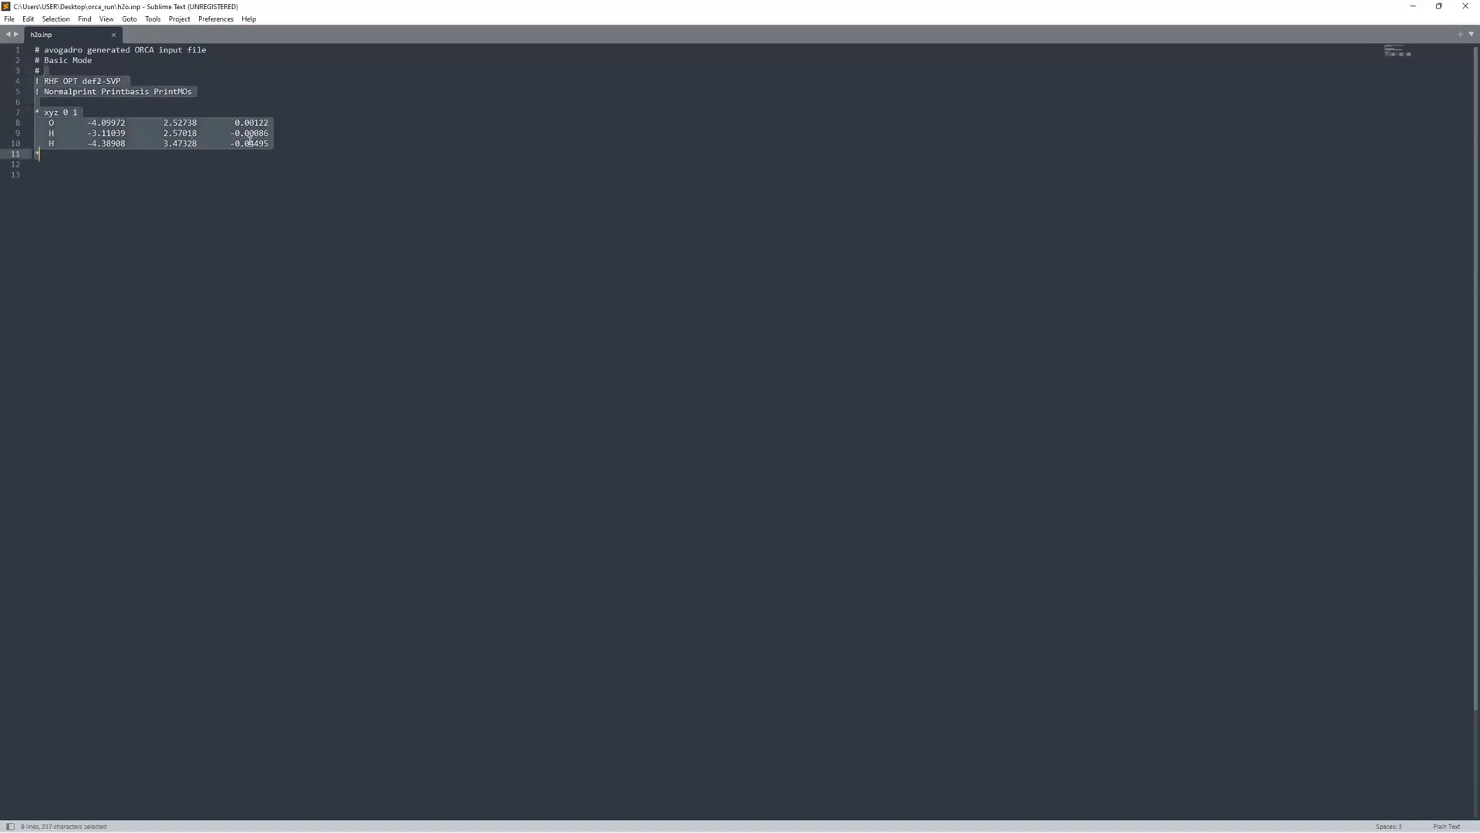
{"action": "left_click", "coordinate": [317, 147]}
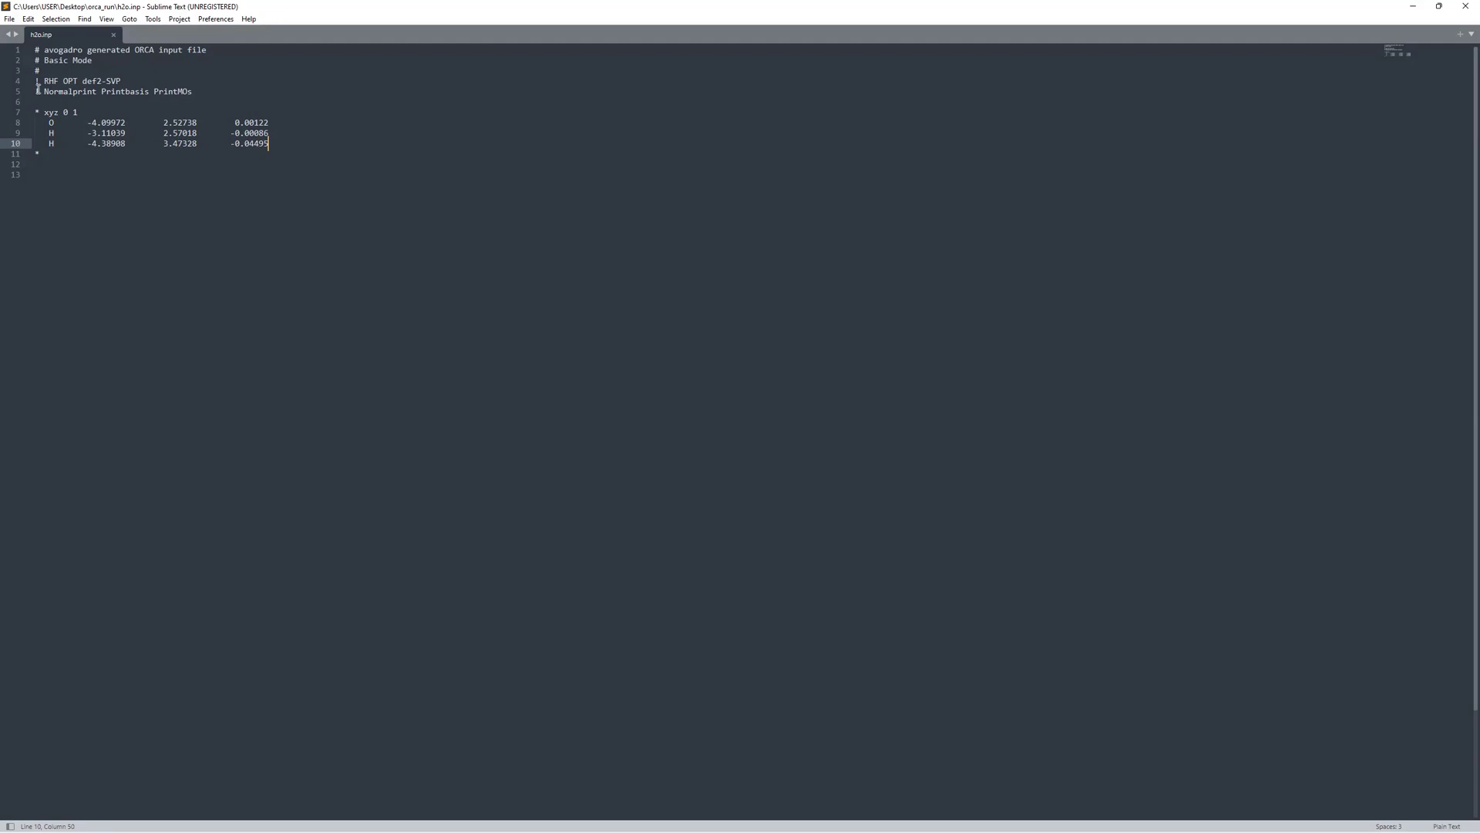
{"action": "left_click_drag", "start_coordinate": [36, 81], "coordinate": [42, 87]}
{"action": "left_click", "coordinate": [44, 81]}
{"action": "left_click_drag", "start_coordinate": [62, 81], "coordinate": [83, 81]}
{"action": "triple_click", "coordinate": [85, 81]}
{"action": "left_click", "coordinate": [108, 80]}
Step: Enlarge the editor font with Ctrl+= and select the Normalprint Printbasis PrintMOs line
{"action": "key", "text": "ctrl+equal"}
{"action": "key", "text": "ctrl+equal"}
{"action": "key", "text": "ctrl+equal"}
{"action": "key", "text": "ctrl+equal"}
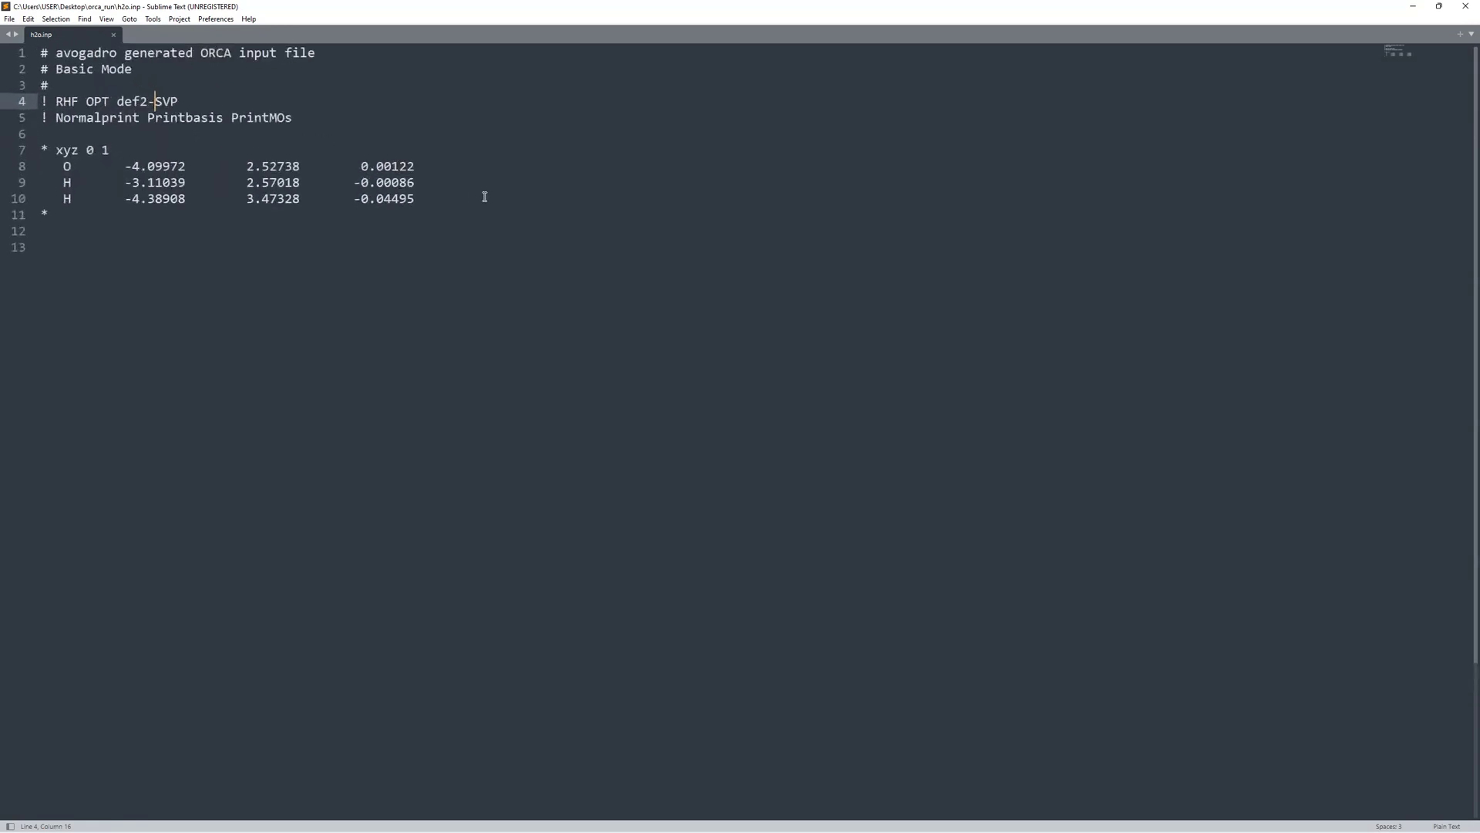
{"action": "triple_click", "coordinate": [115, 115]}
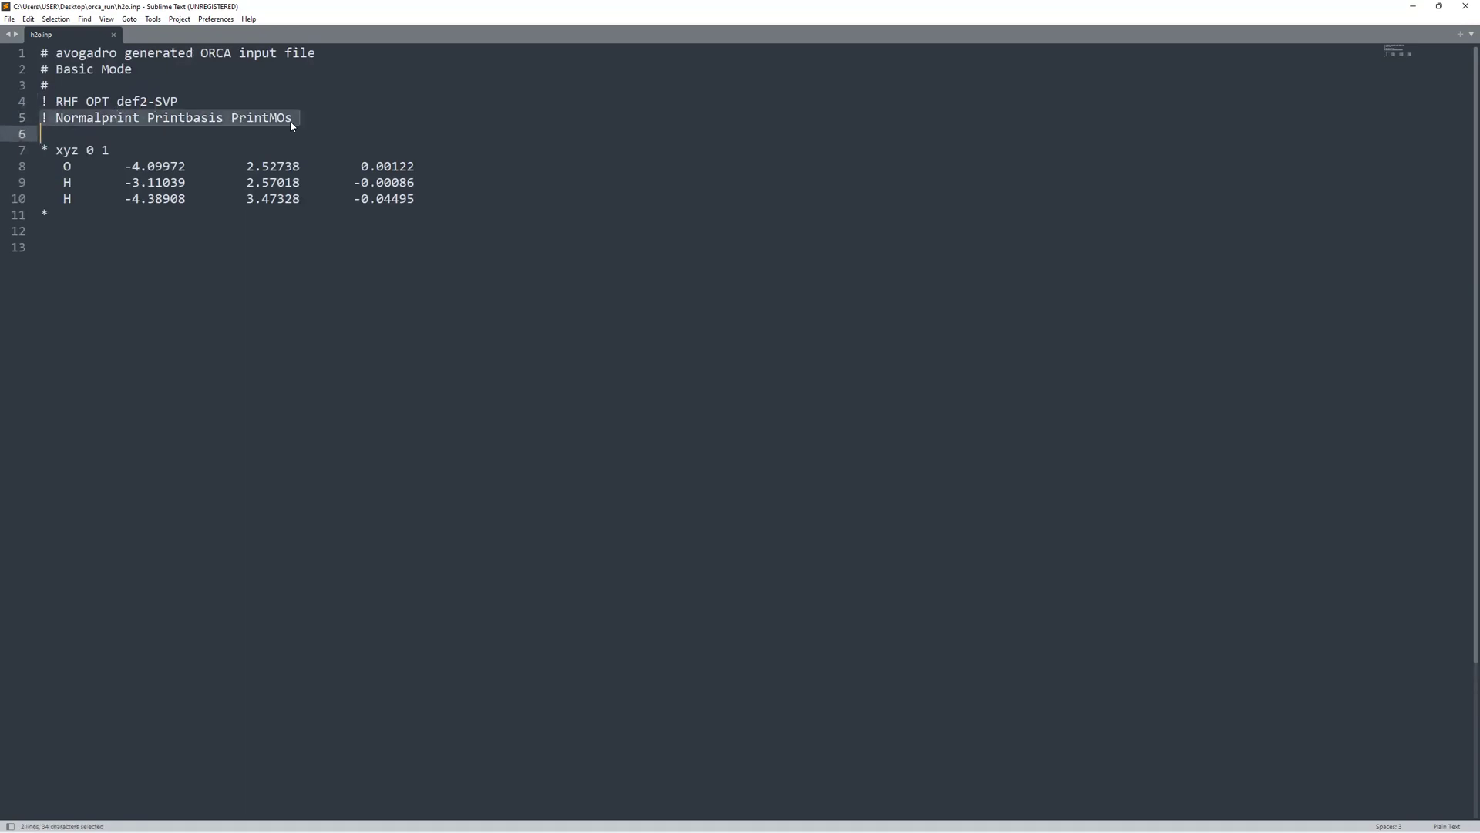
{"action": "left_click", "coordinate": [204, 132]}
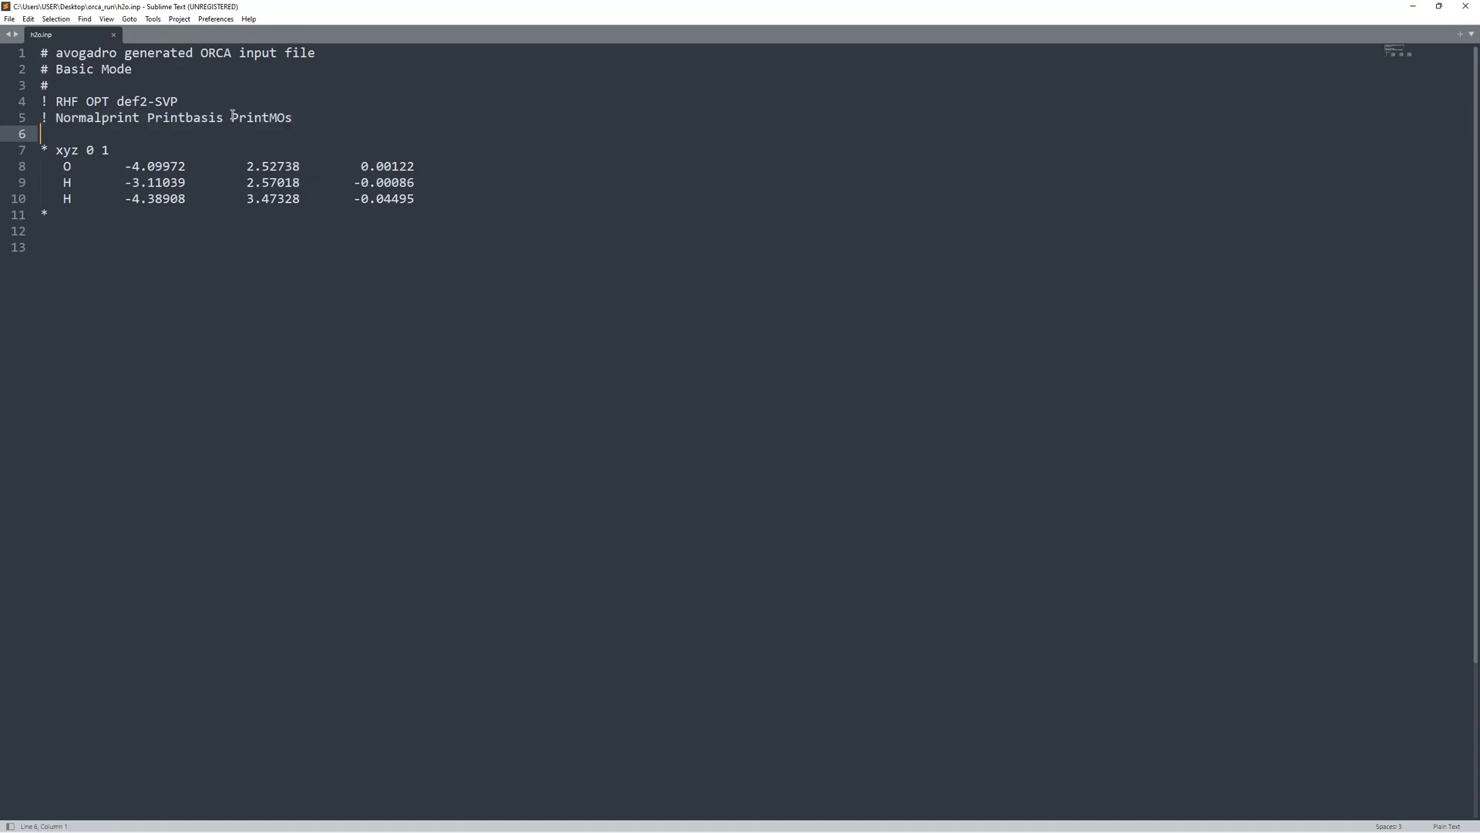
{"action": "triple_click", "coordinate": [233, 114]}
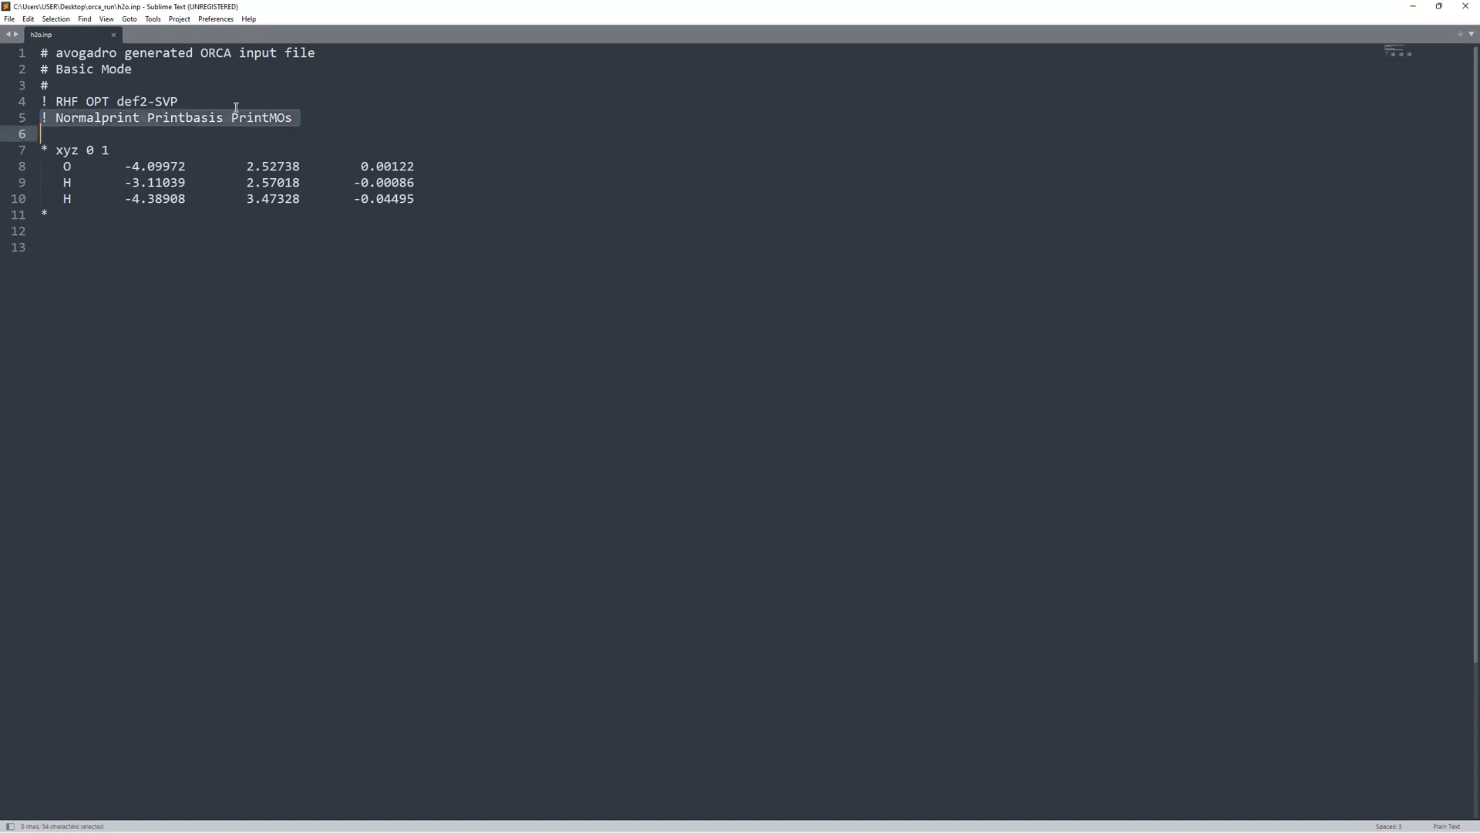
Step: Delete the Normalprint Printbasis PrintMOs line and save the input as h2o_freq.inp
{"action": "key", "text": "Delete"}
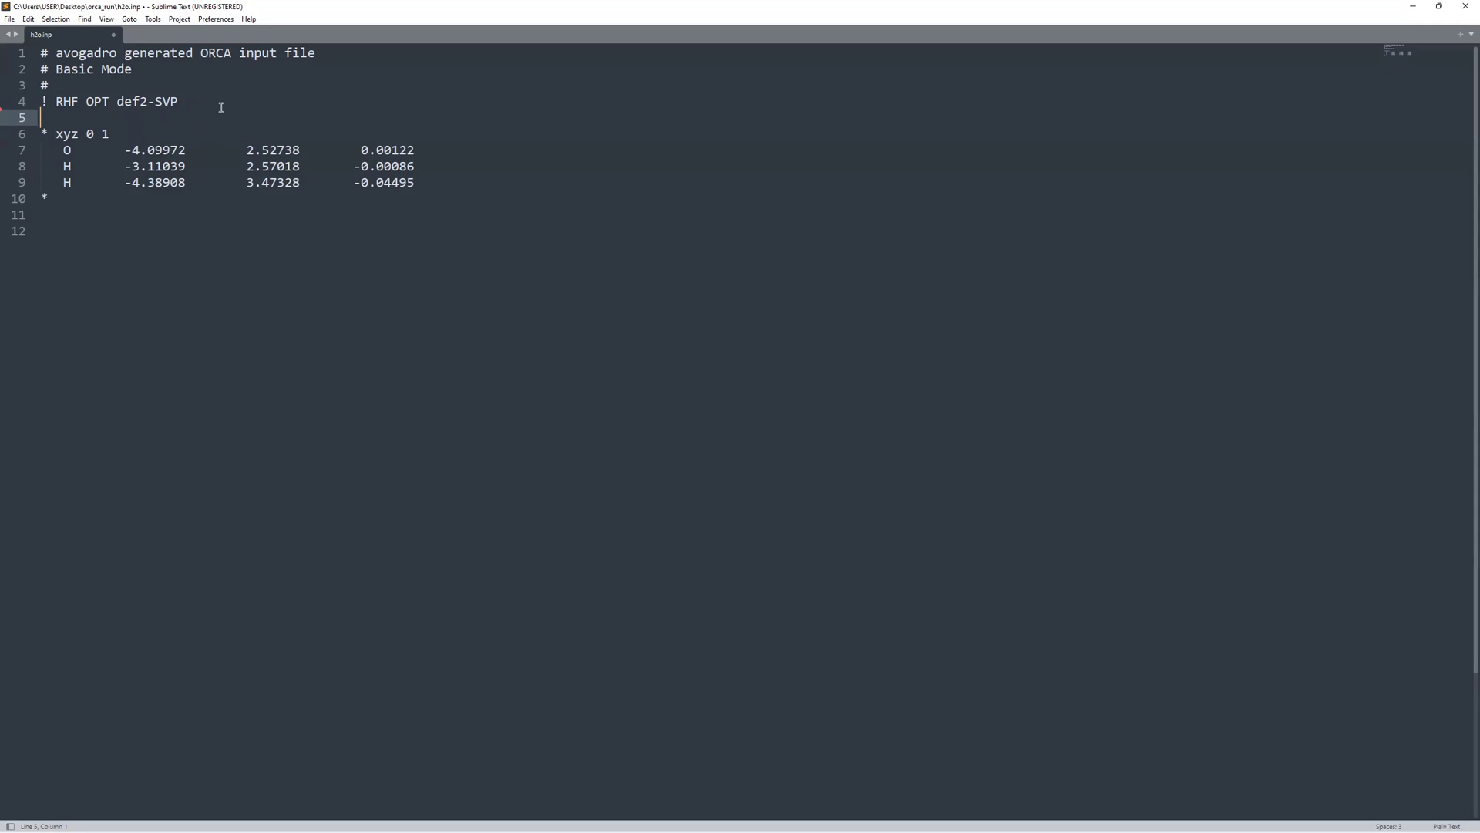
{"action": "key", "text": "ctrl+shift+s"}
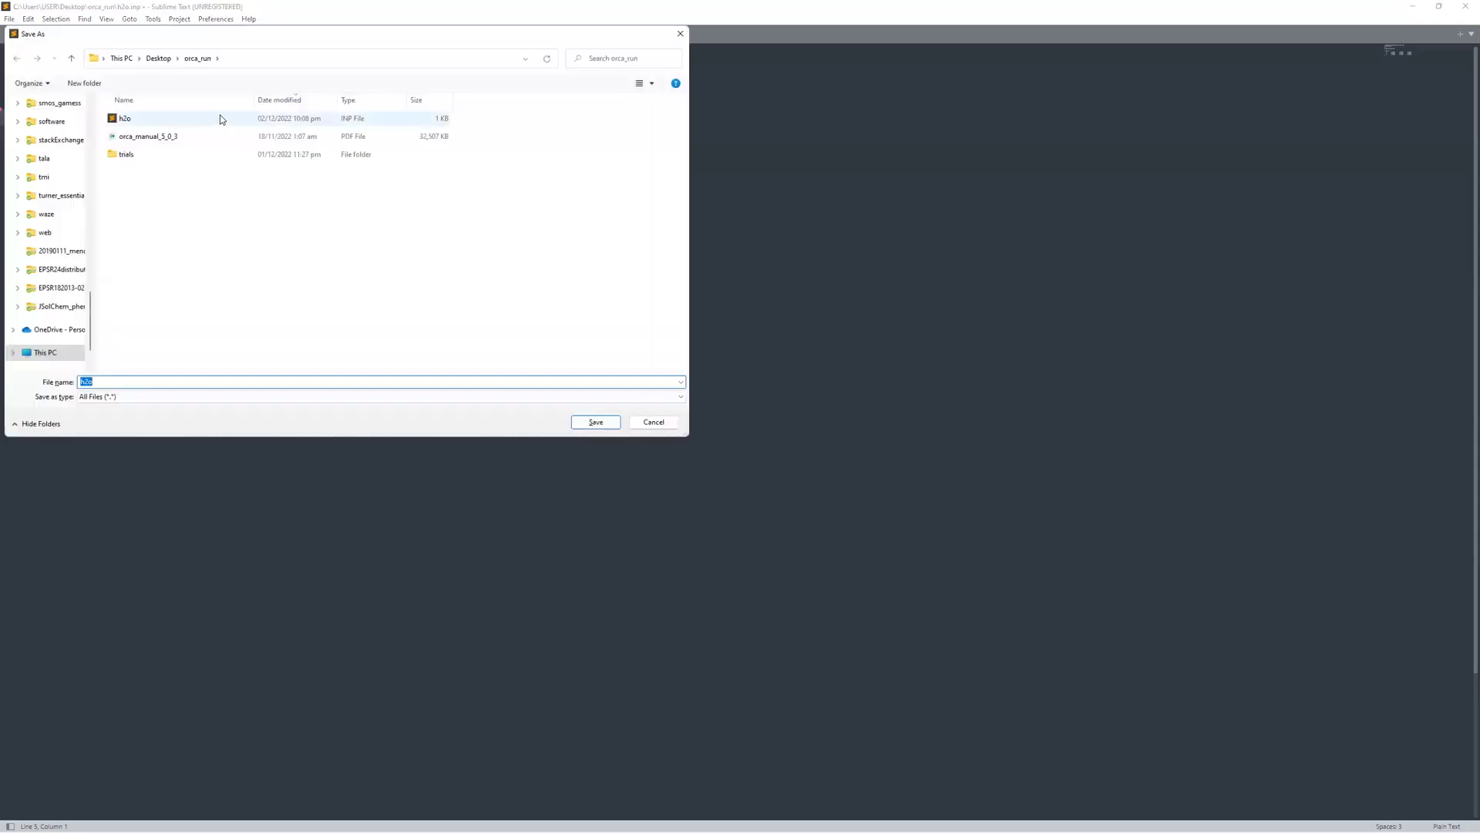
{"action": "left_click", "coordinate": [219, 118]}
{"action": "left_click", "coordinate": [118, 381]}
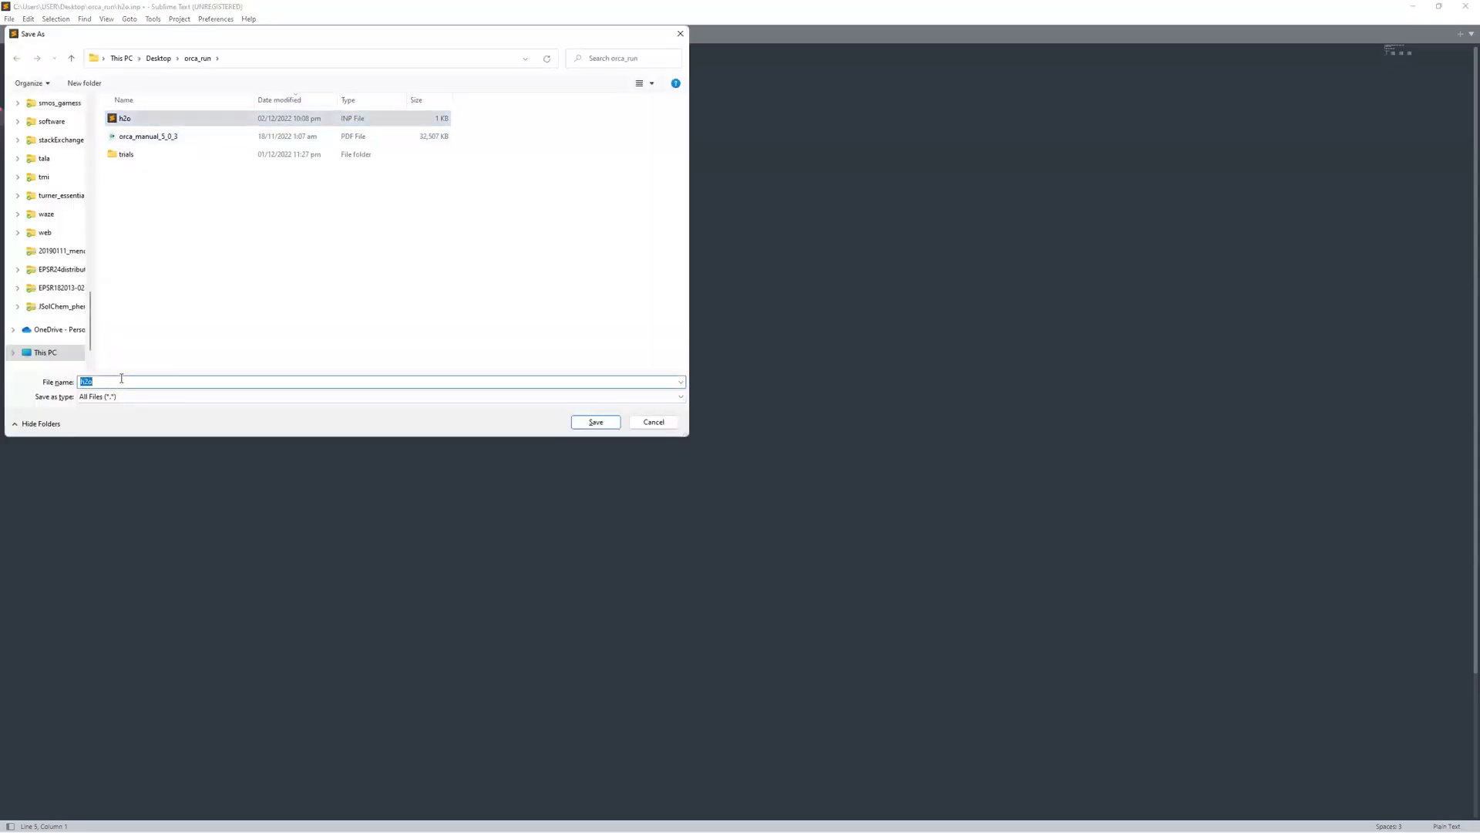
{"action": "type", "text": "_fr"}
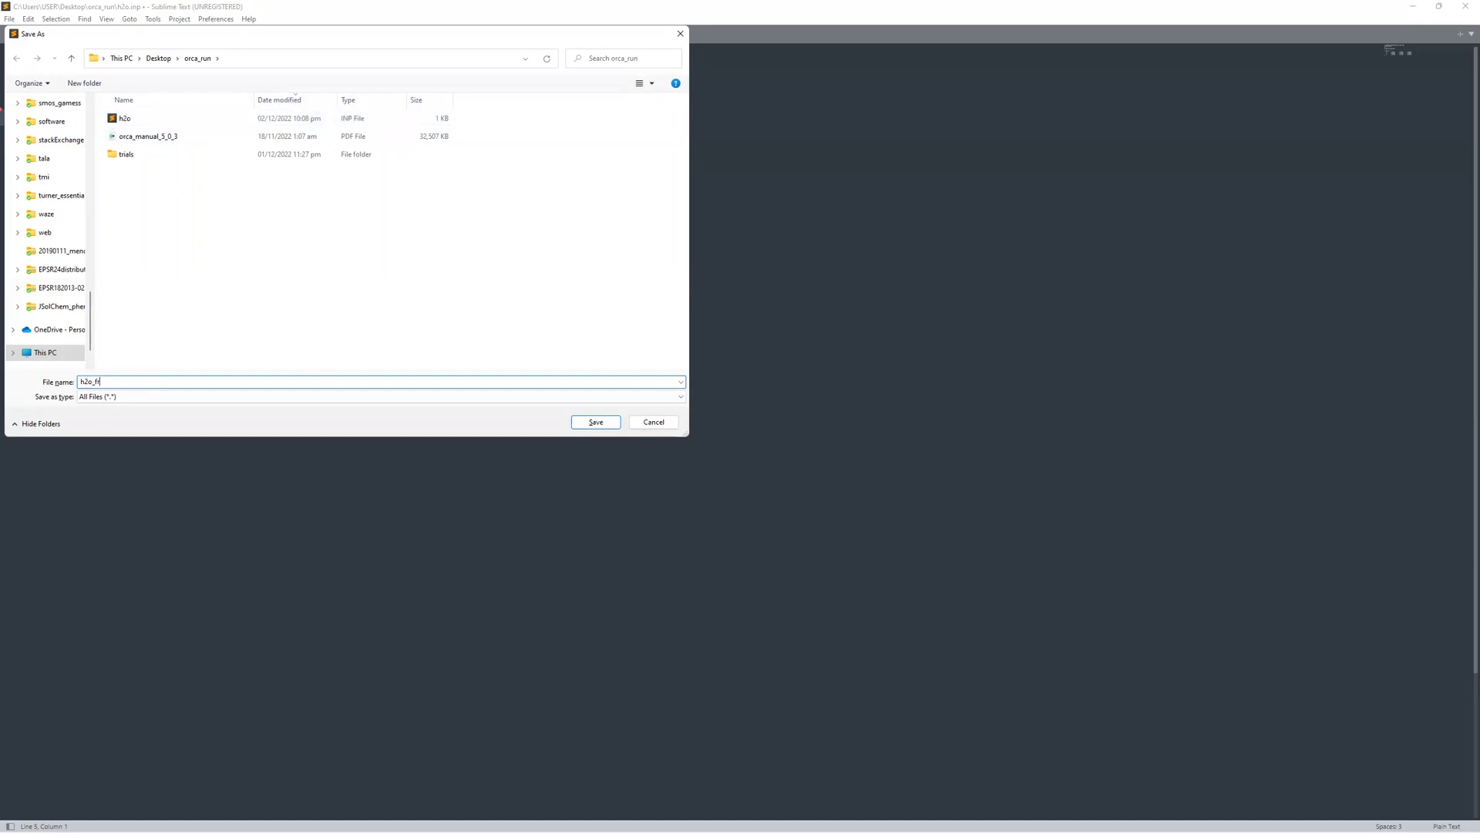
{"action": "type", "text": "eq"}
{"action": "key", "text": "Return"}
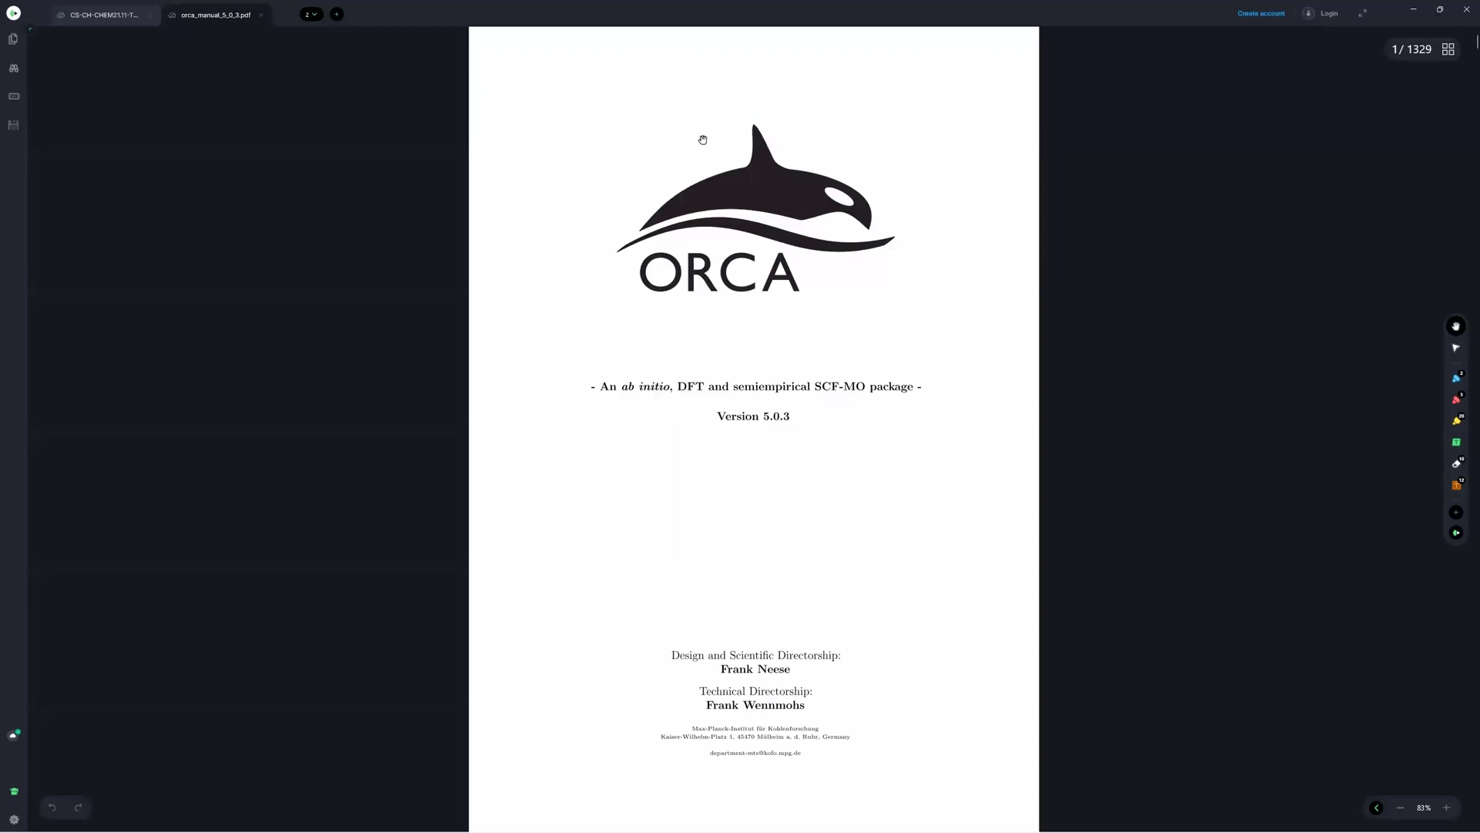
Step: Scroll the ORCA manual's table of contents and jump to section 8.4 Vibrational Frequencies
{"action": "scroll", "coordinate": [799, 381], "scroll_direction": "down", "scroll_amount": 5}
{"action": "scroll", "coordinate": [798, 381], "scroll_direction": "down", "scroll_amount": 20}
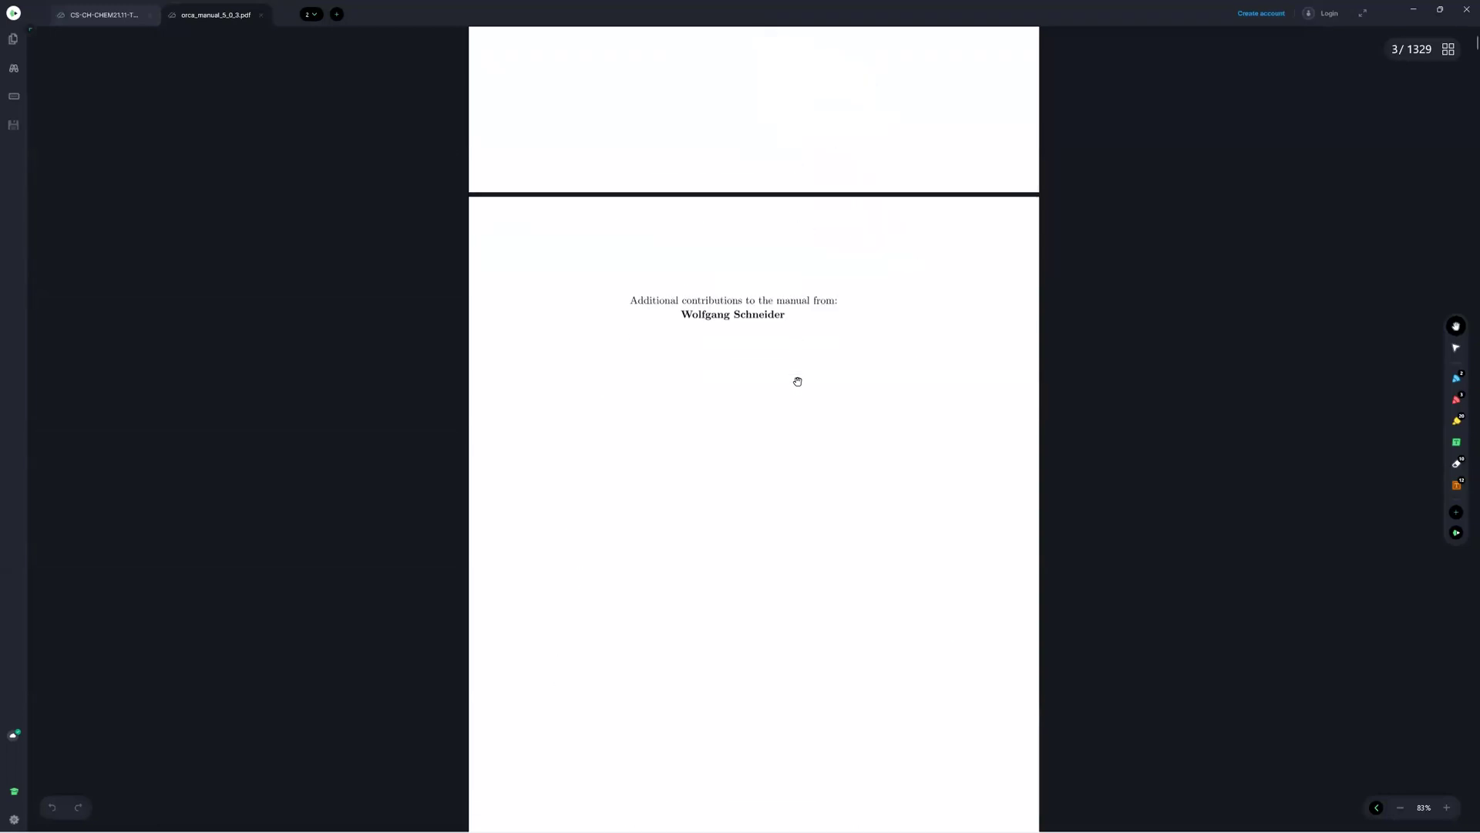
{"action": "scroll", "coordinate": [798, 382], "scroll_direction": "down", "scroll_amount": 6}
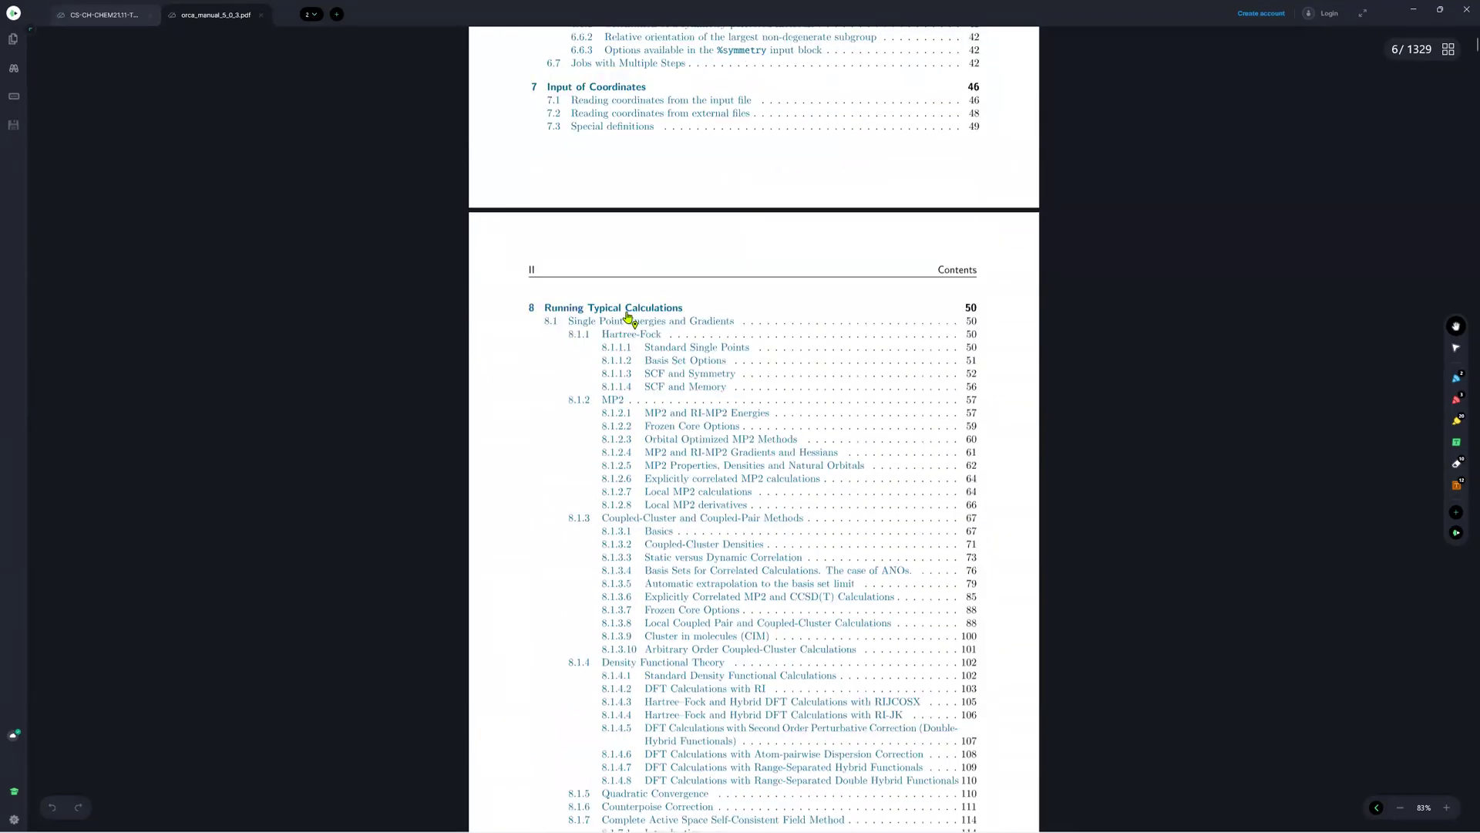
{"action": "scroll", "coordinate": [650, 333], "scroll_direction": "down", "scroll_amount": 5}
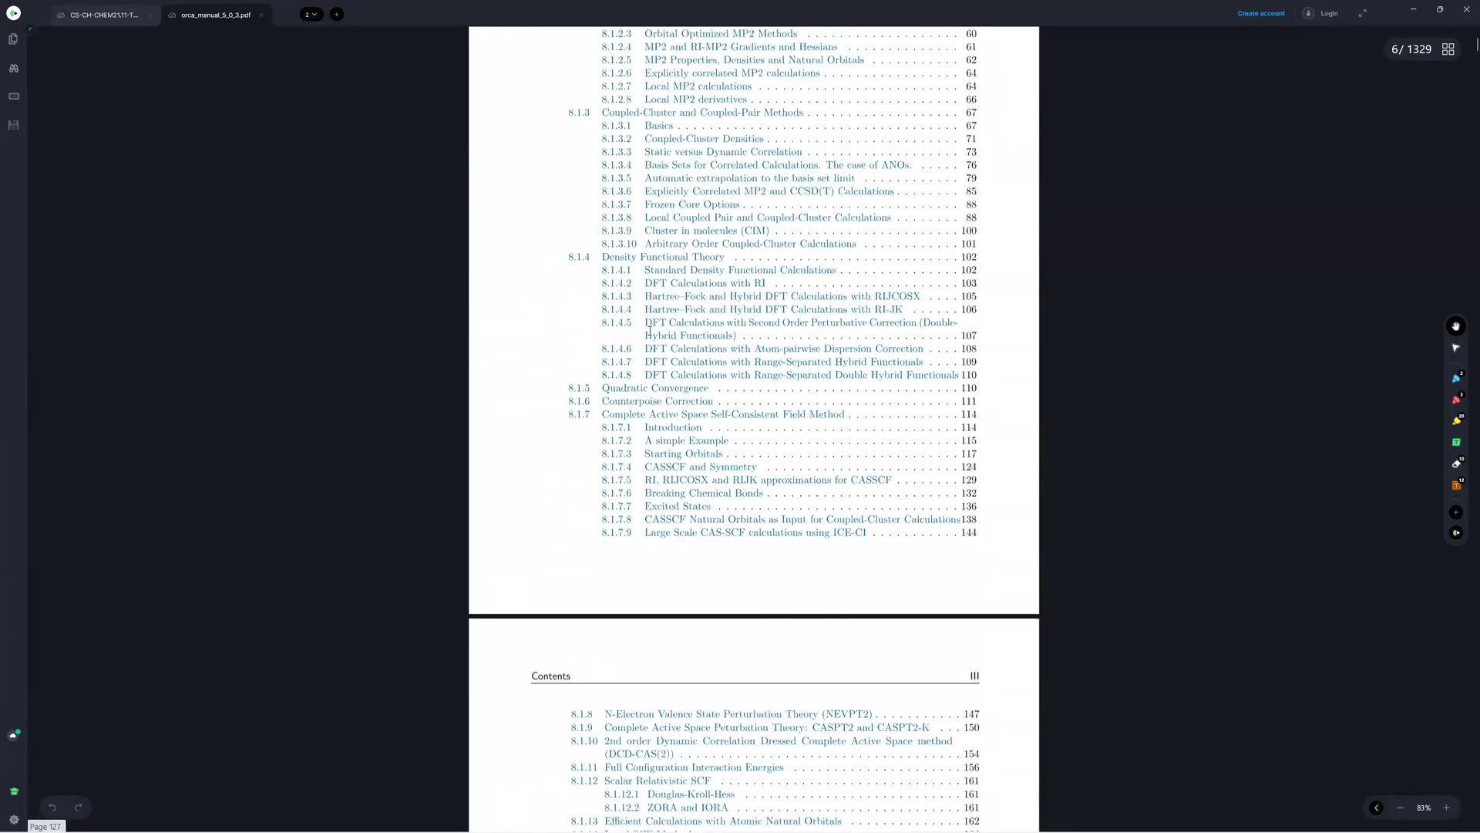
{"action": "scroll", "coordinate": [650, 335], "scroll_direction": "down", "scroll_amount": 5}
{"action": "scroll", "coordinate": [650, 337], "scroll_direction": "down", "scroll_amount": 3}
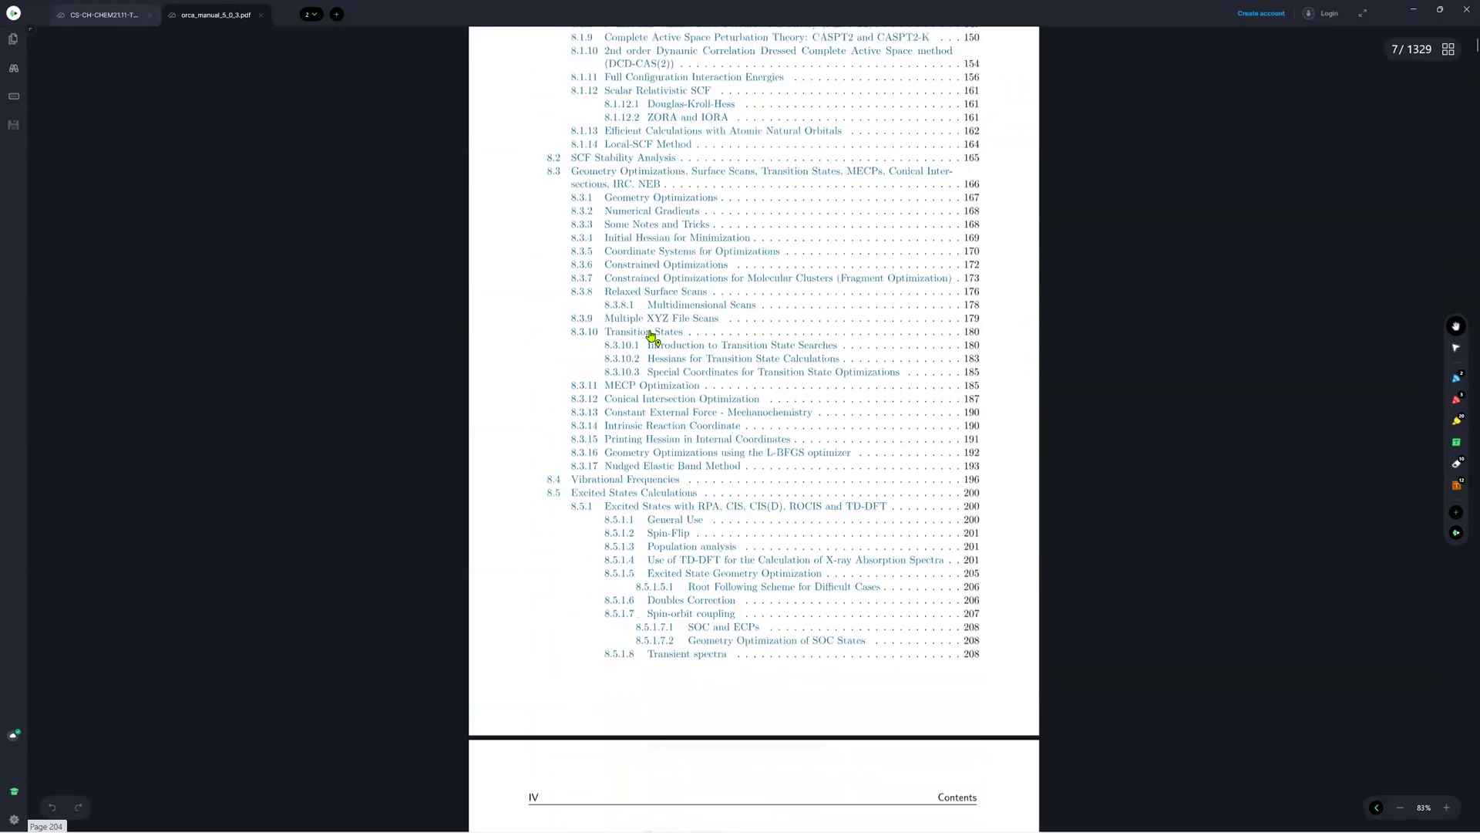
{"action": "scroll", "coordinate": [650, 361], "scroll_direction": "down", "scroll_amount": 2}
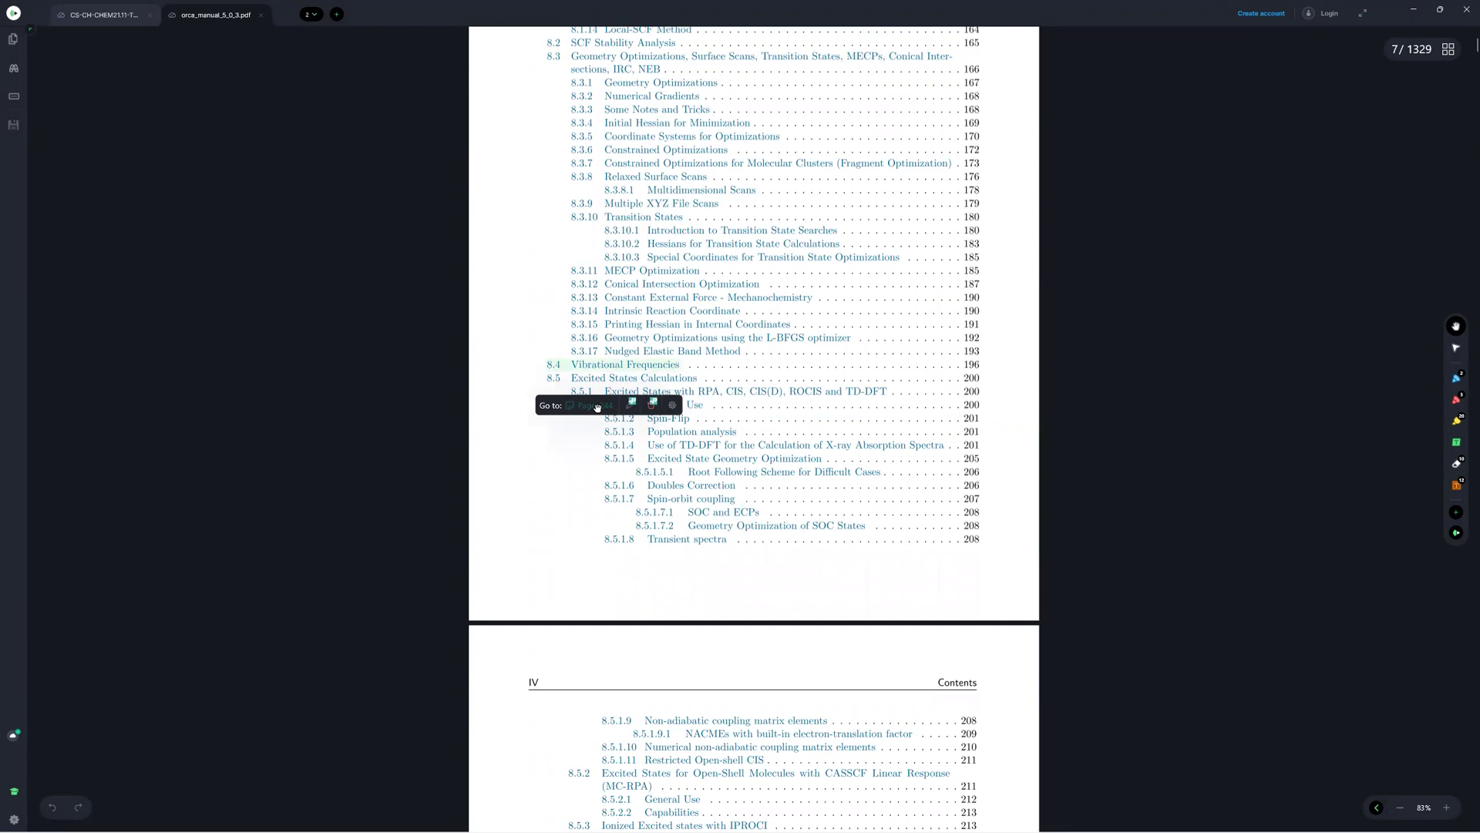
{"action": "scroll", "coordinate": [597, 410], "scroll_direction": "down", "scroll_amount": 17}
{"action": "left_click", "coordinate": [578, 397]}
Step: Scroll section 8.4 to its example frequency input and output listing
{"action": "scroll", "coordinate": [636, 417], "scroll_direction": "down", "scroll_amount": 5}
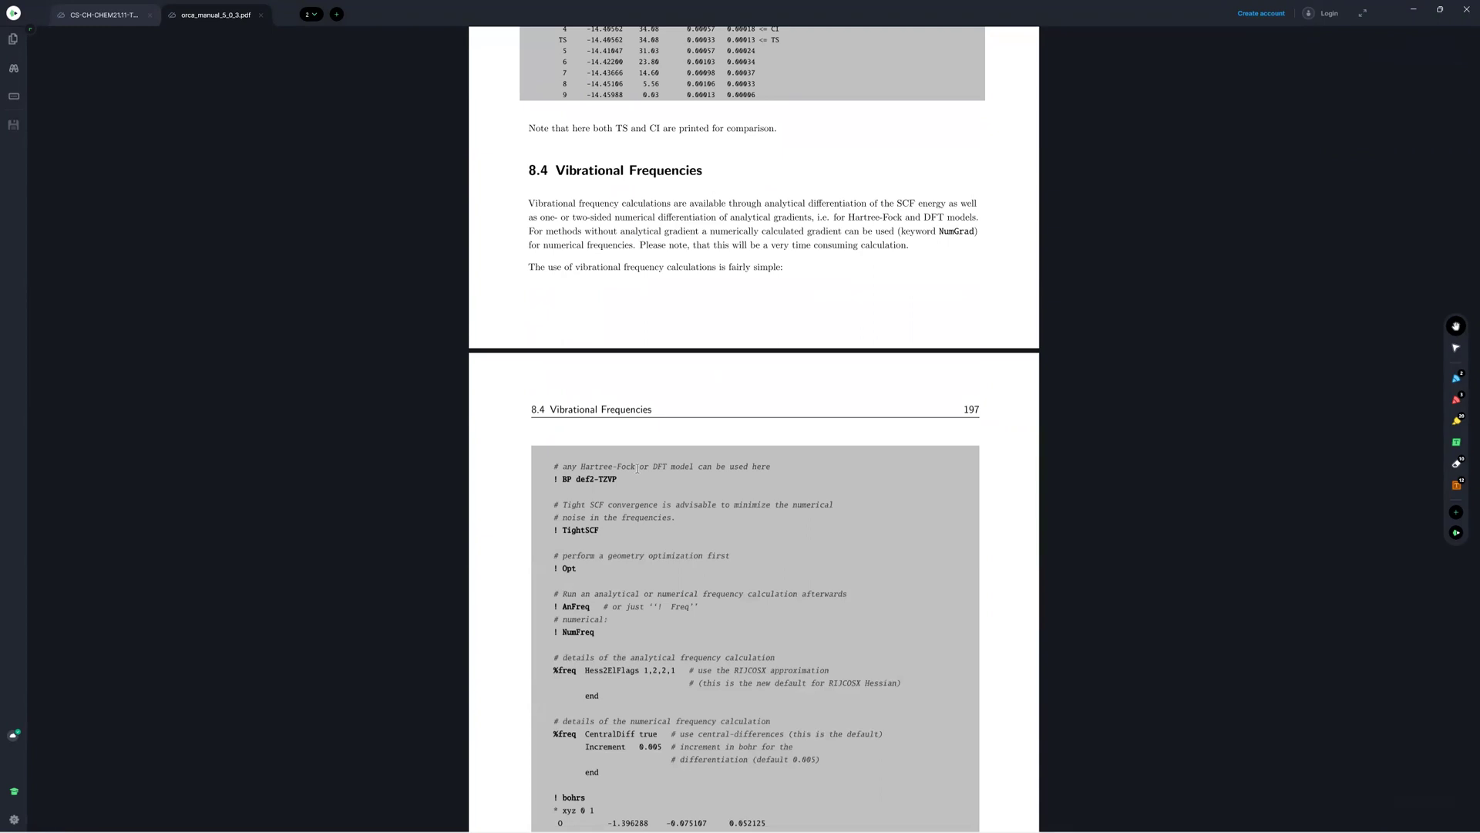
{"action": "scroll", "coordinate": [637, 468], "scroll_direction": "down", "scroll_amount": 2}
{"action": "scroll", "coordinate": [637, 468], "scroll_direction": "down", "scroll_amount": 4}
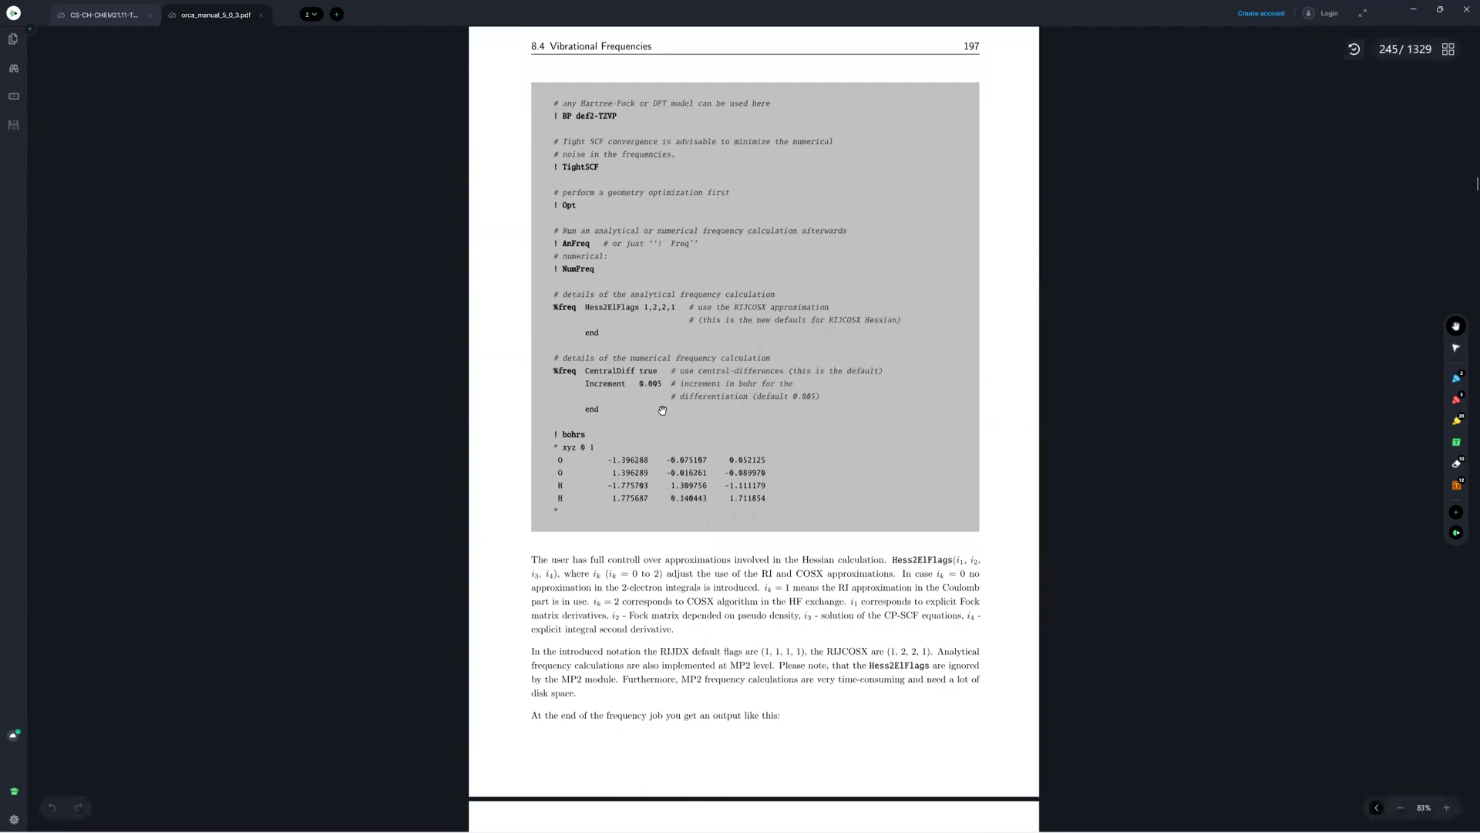
{"action": "scroll", "coordinate": [662, 410], "scroll_direction": "down", "scroll_amount": 10}
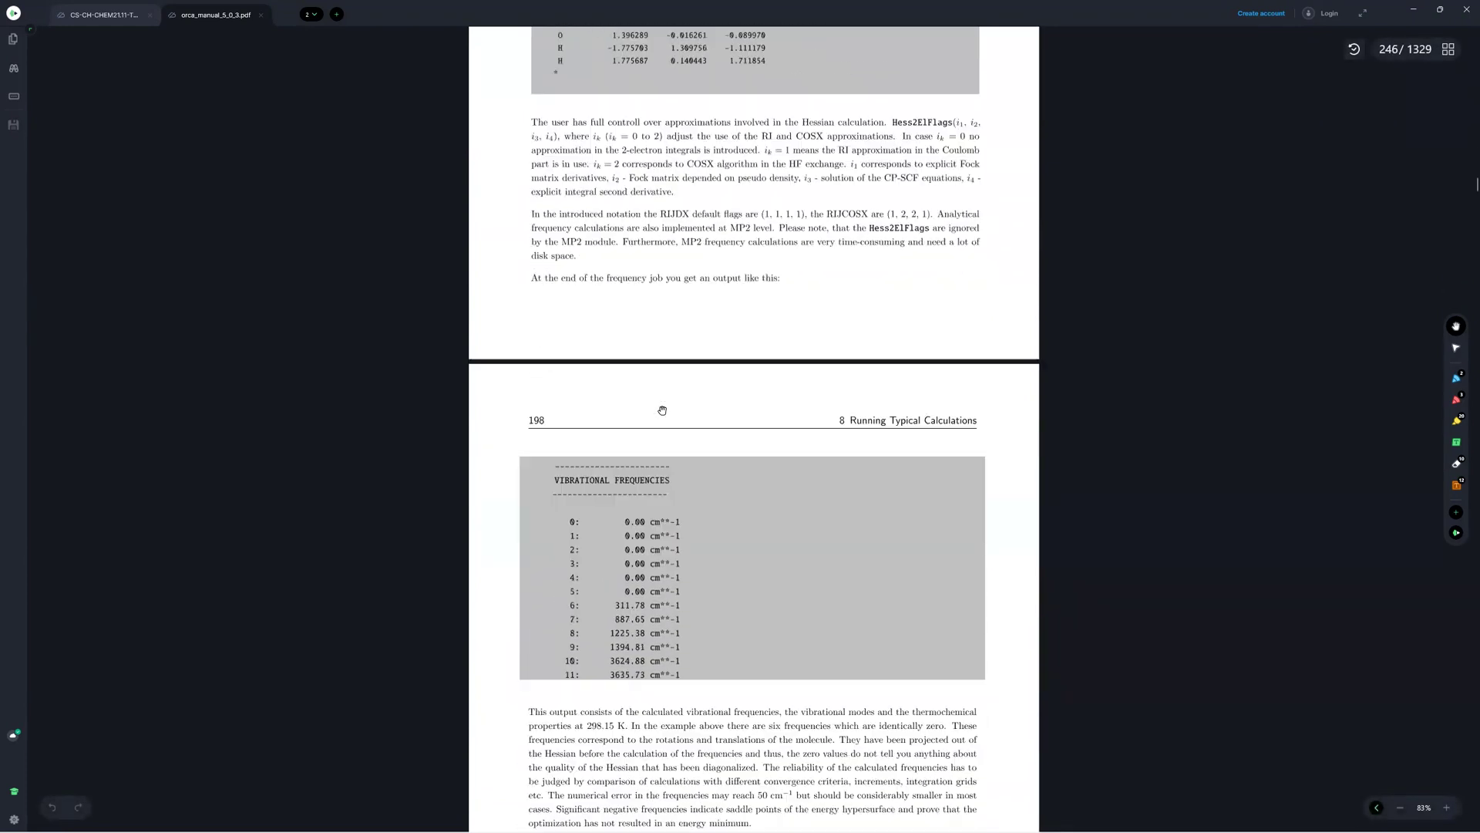
{"action": "scroll", "coordinate": [663, 410], "scroll_direction": "down", "scroll_amount": 3}
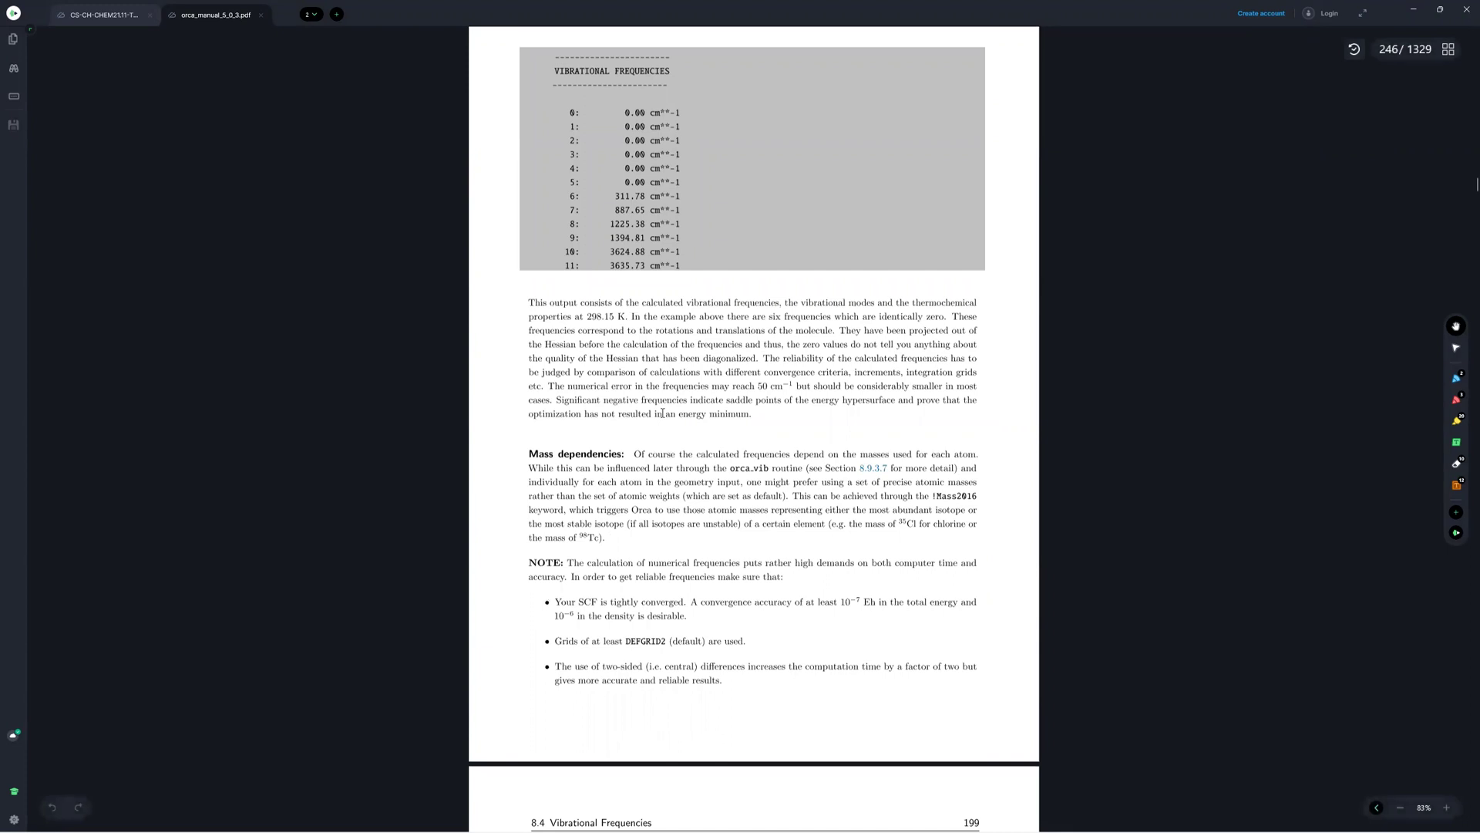
{"action": "scroll", "coordinate": [663, 414], "scroll_direction": "up", "scroll_amount": 8}
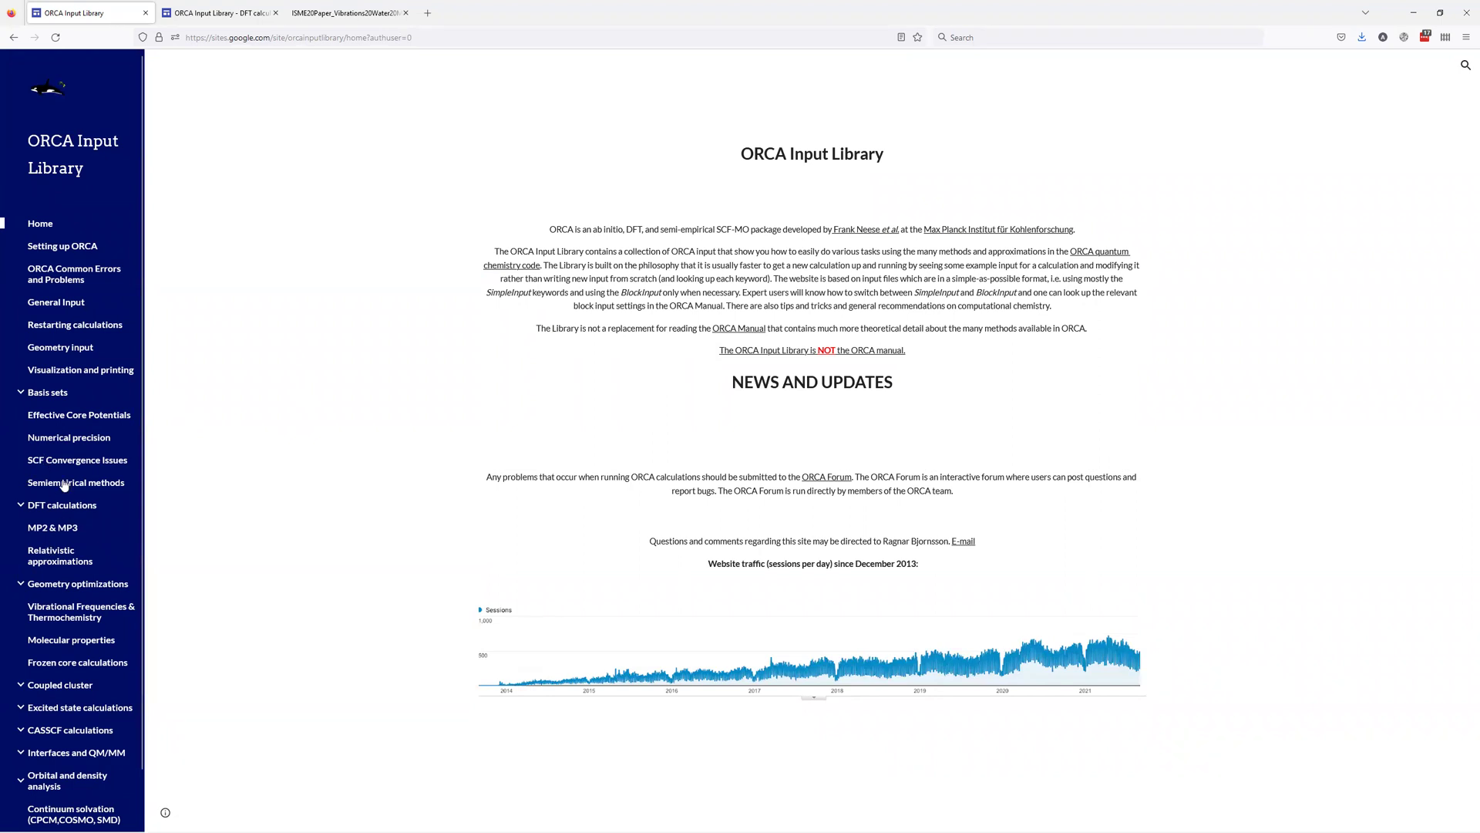
Step: Open the Vibrational Frequencies & Thermochemistry page and highlight the example's Freq RIJCOSX keywords
{"action": "left_click", "coordinate": [77, 613]}
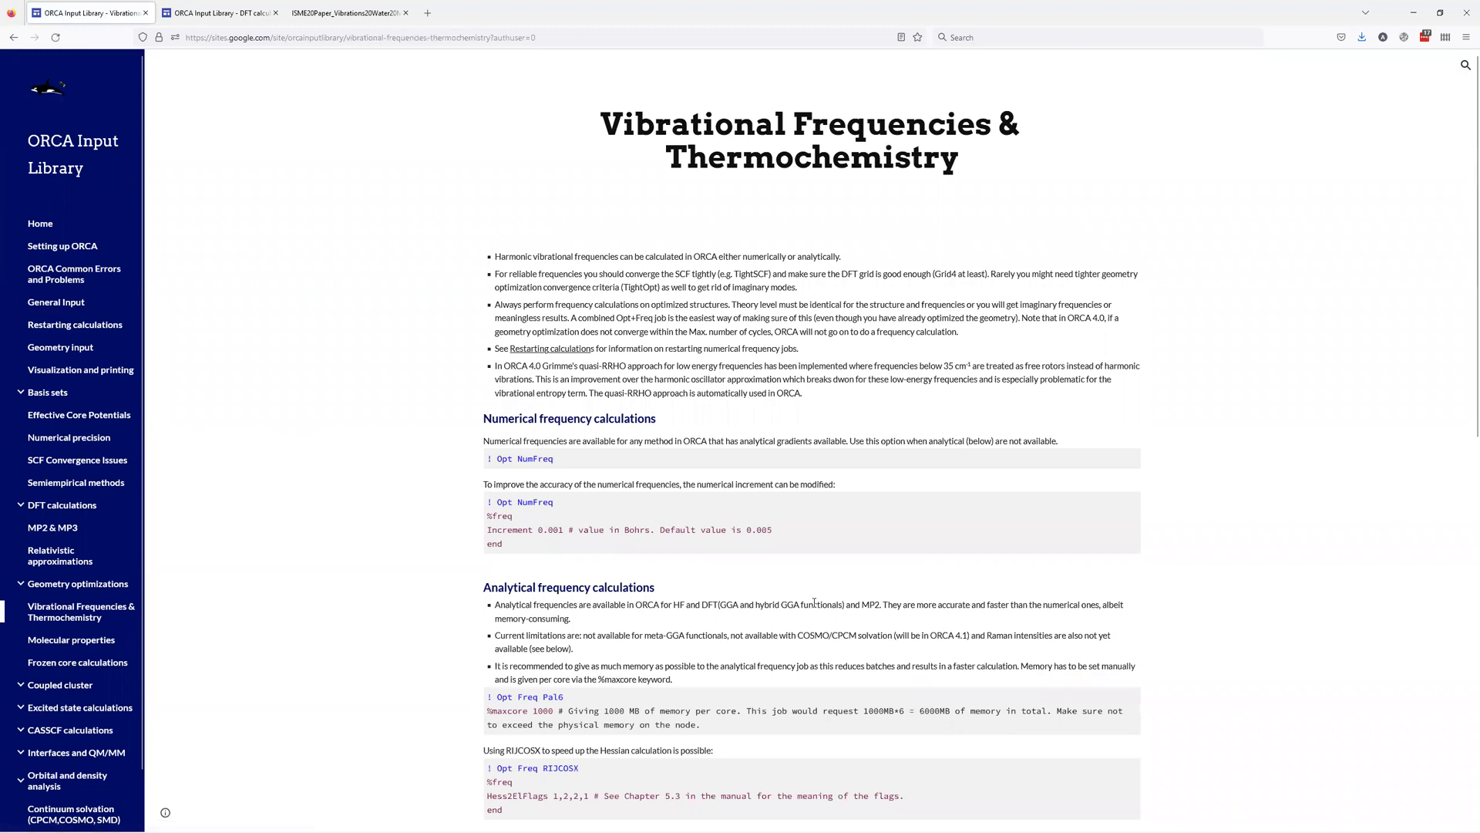
{"action": "scroll", "coordinate": [813, 601], "scroll_direction": "down", "scroll_amount": 2}
{"action": "scroll", "coordinate": [813, 602], "scroll_direction": "up", "scroll_amount": 3}
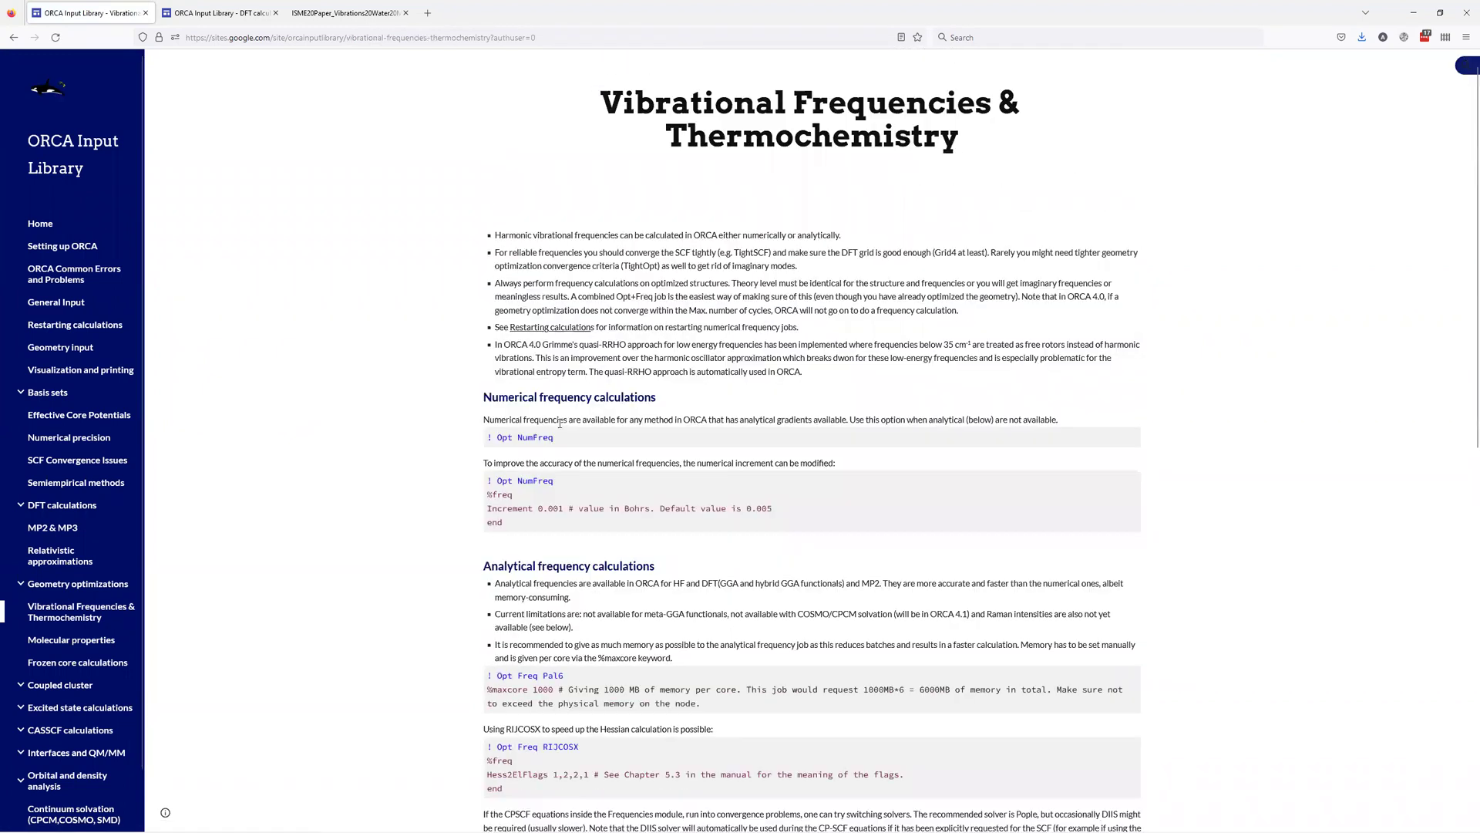
{"action": "scroll", "coordinate": [654, 485], "scroll_direction": "down", "scroll_amount": 3}
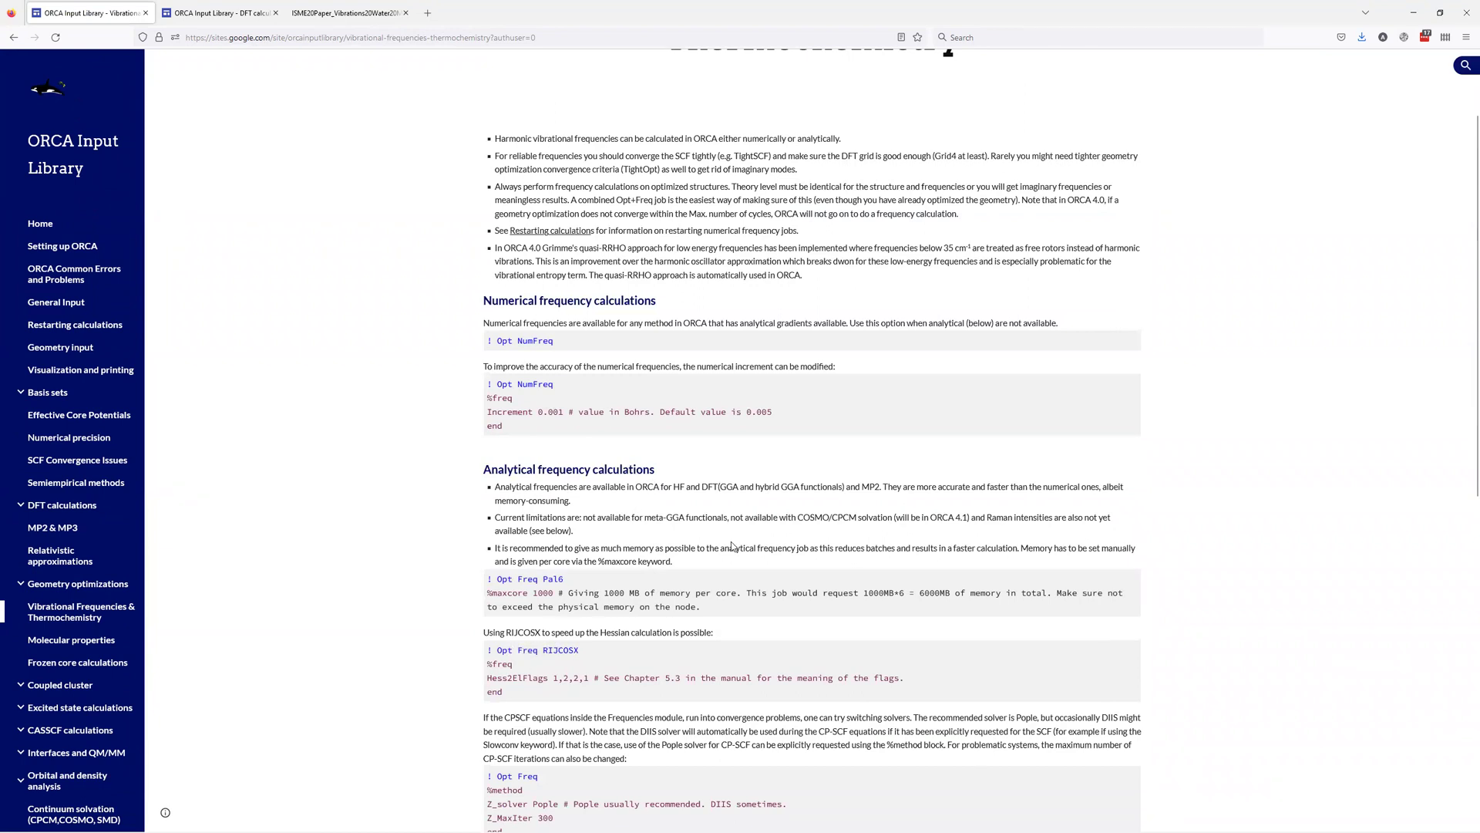
{"action": "scroll", "coordinate": [733, 543], "scroll_direction": "down", "scroll_amount": 3}
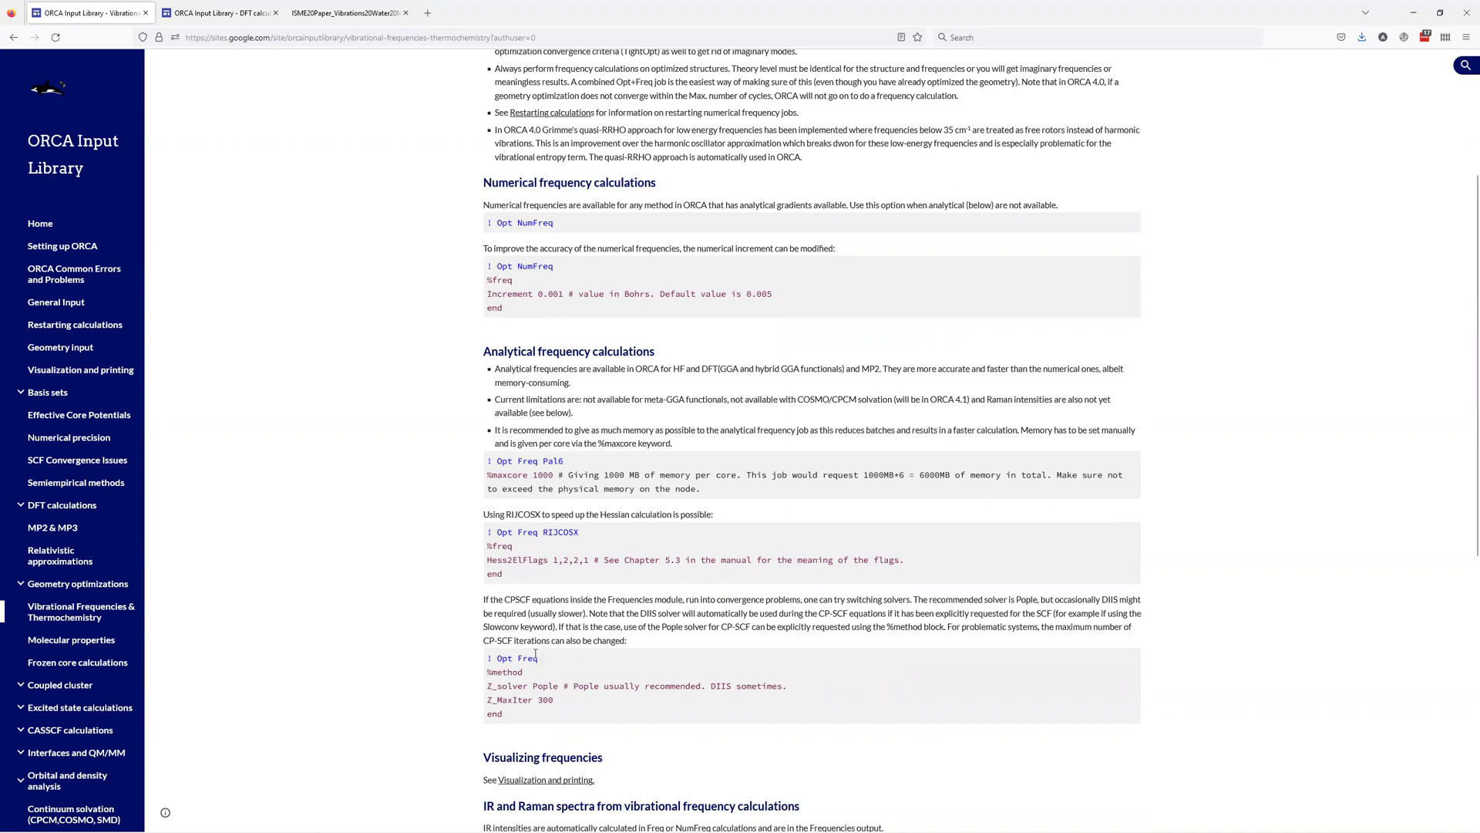
{"action": "scroll", "coordinate": [543, 599], "scroll_direction": "down", "scroll_amount": 1}
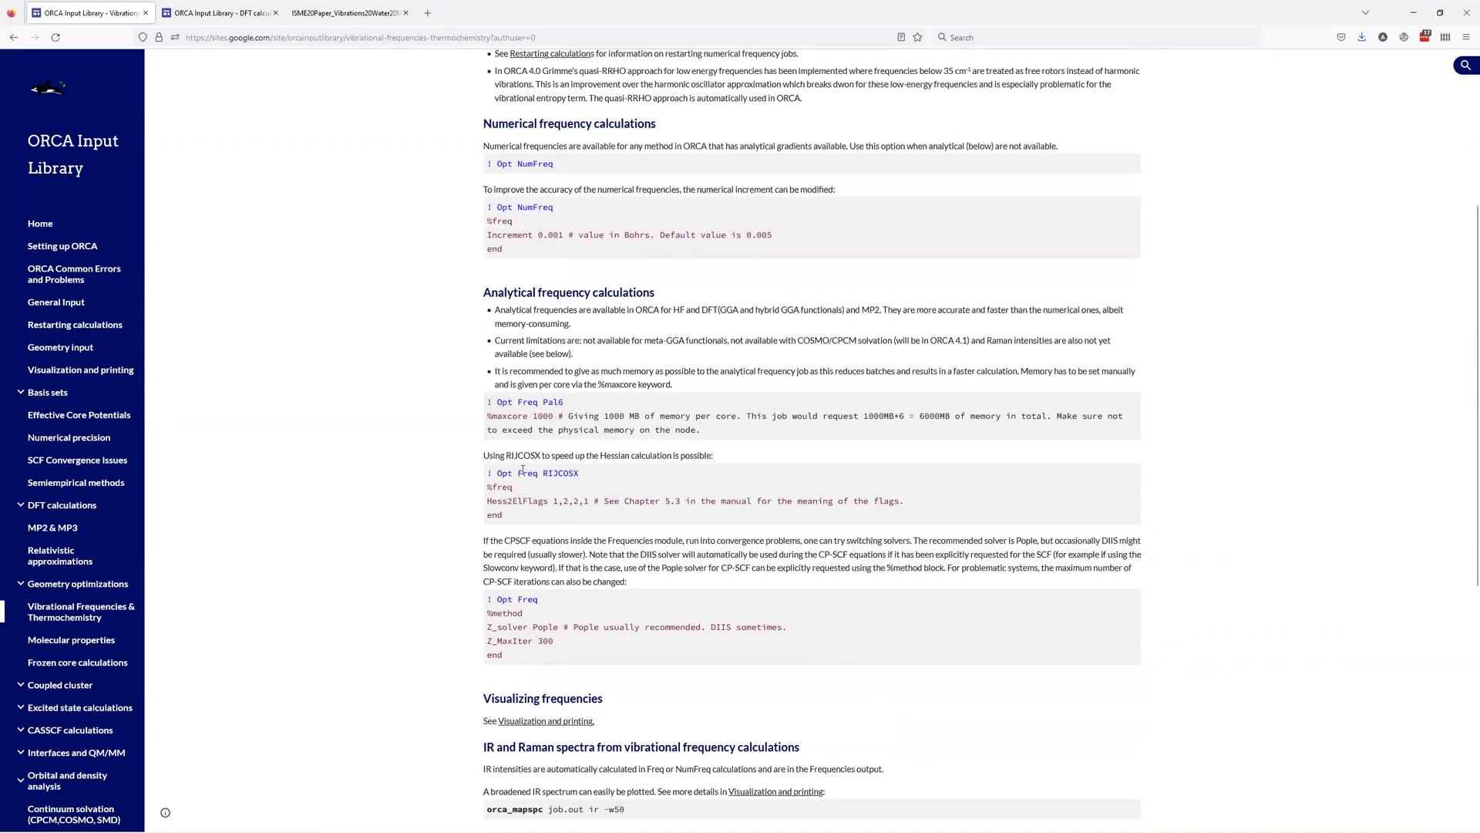
{"action": "left_click_drag", "start_coordinate": [518, 473], "coordinate": [585, 478]}
{"action": "key", "text": "ctrl+c"}
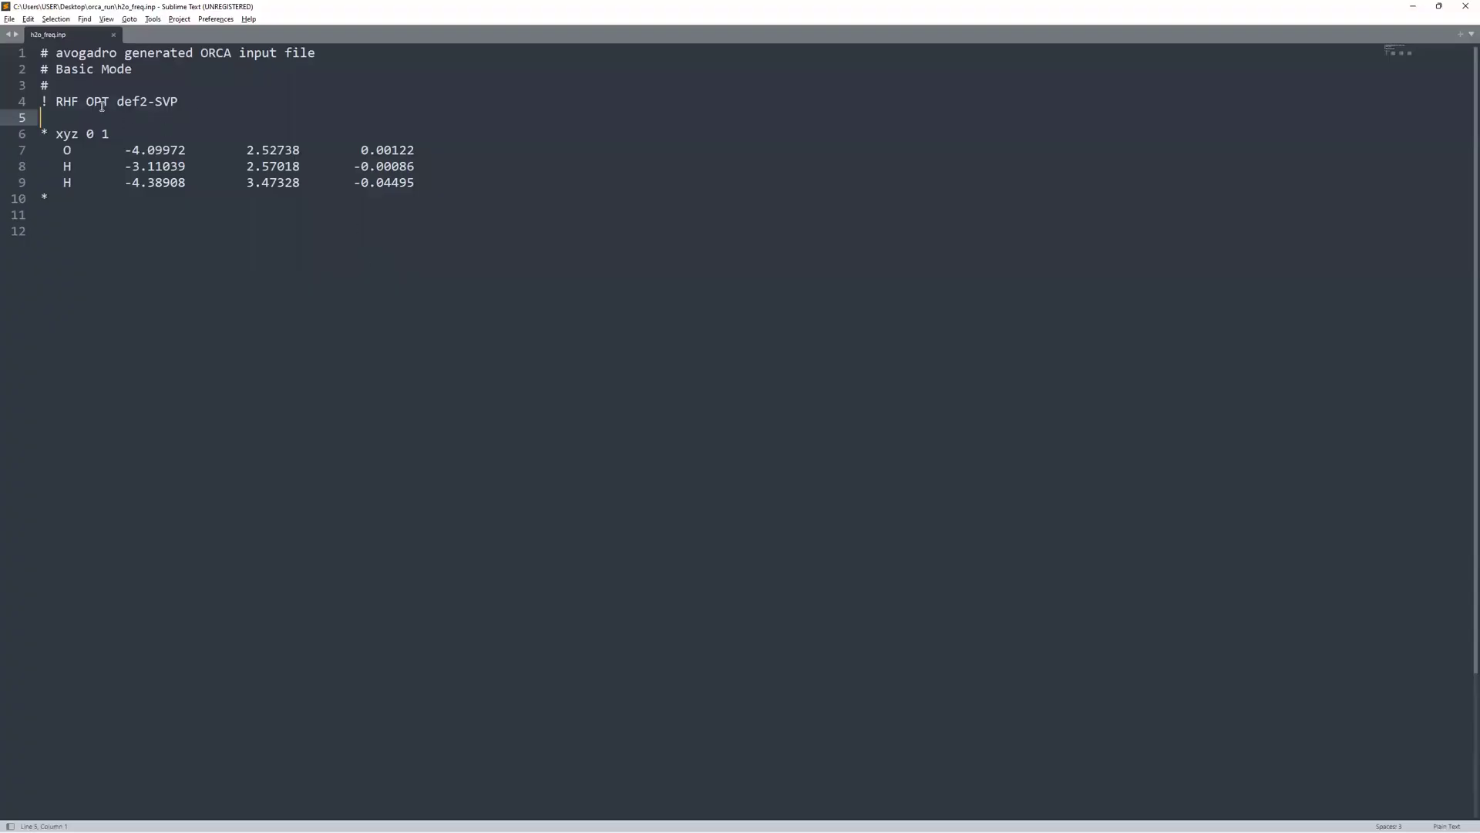
Step: Make the keyword line read RHF OPT Freq RIJCOSX def2-SVP and save h2o_freq.inp
{"action": "left_click", "coordinate": [123, 94]}
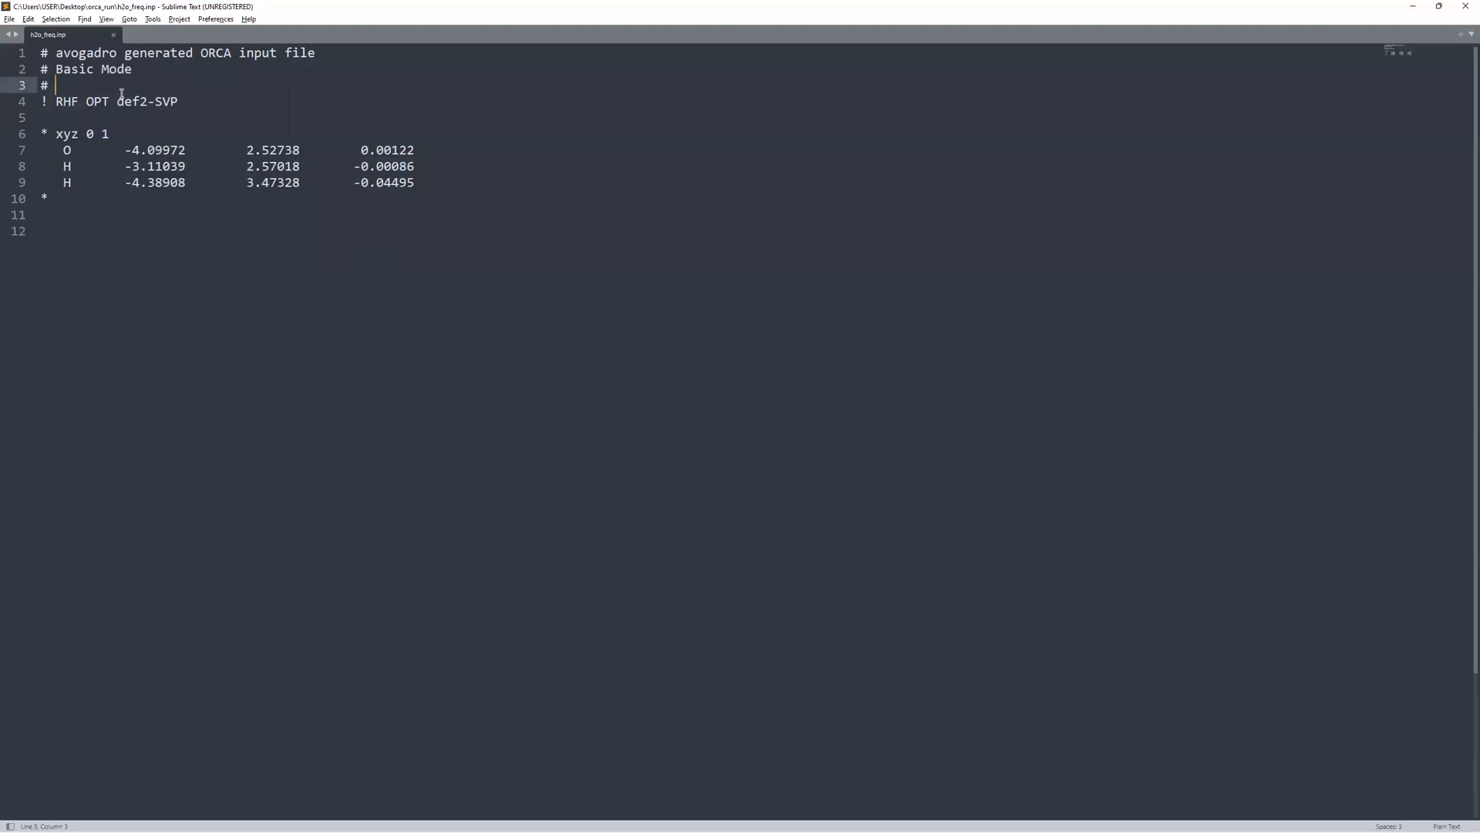
{"action": "left_click_drag", "start_coordinate": [117, 101], "coordinate": [124, 101]}
{"action": "key", "text": "Left"}
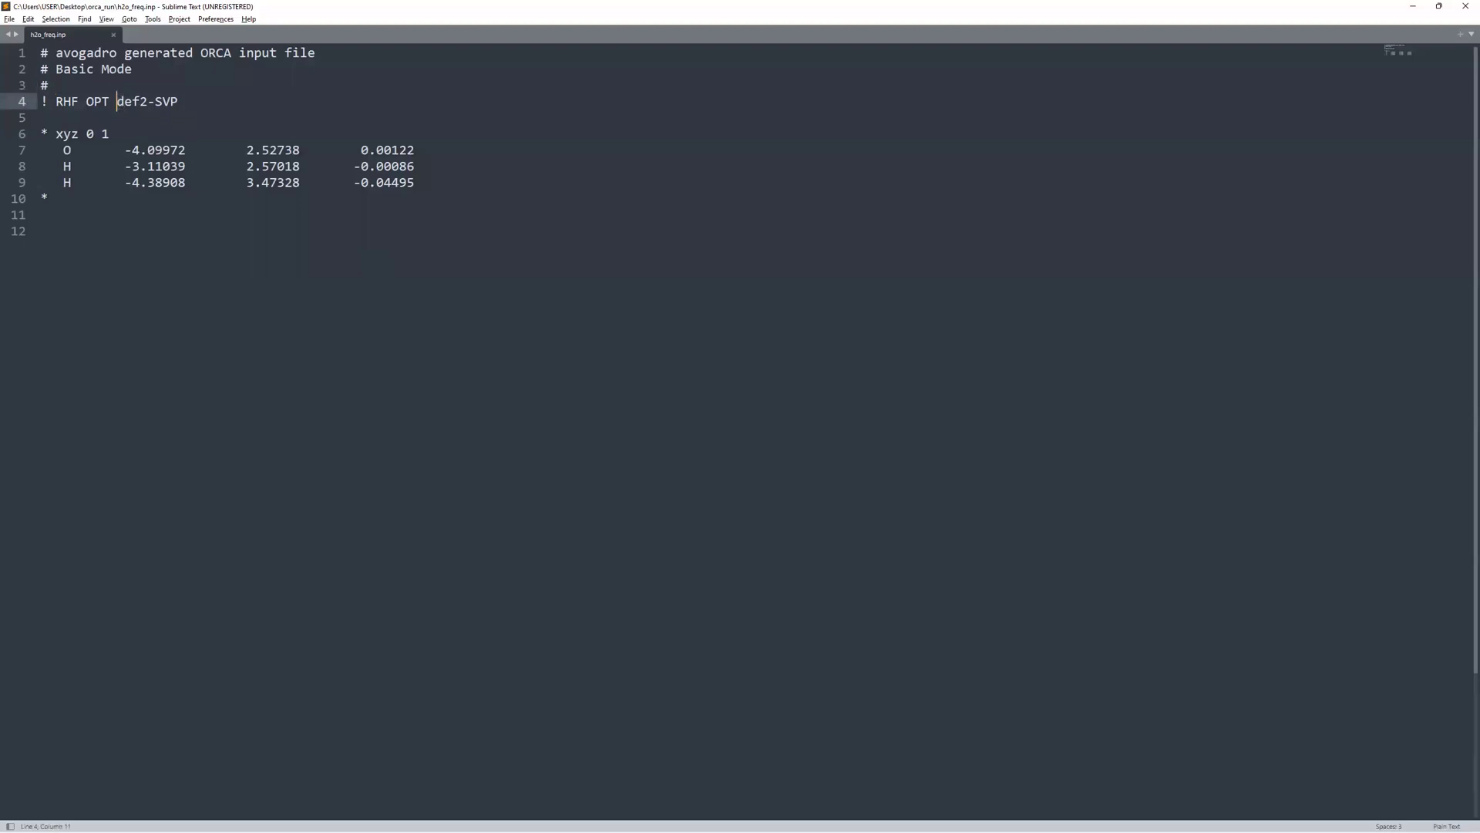
{"action": "key", "text": "ctrl+v"}
{"action": "key", "text": "BackSpace"}
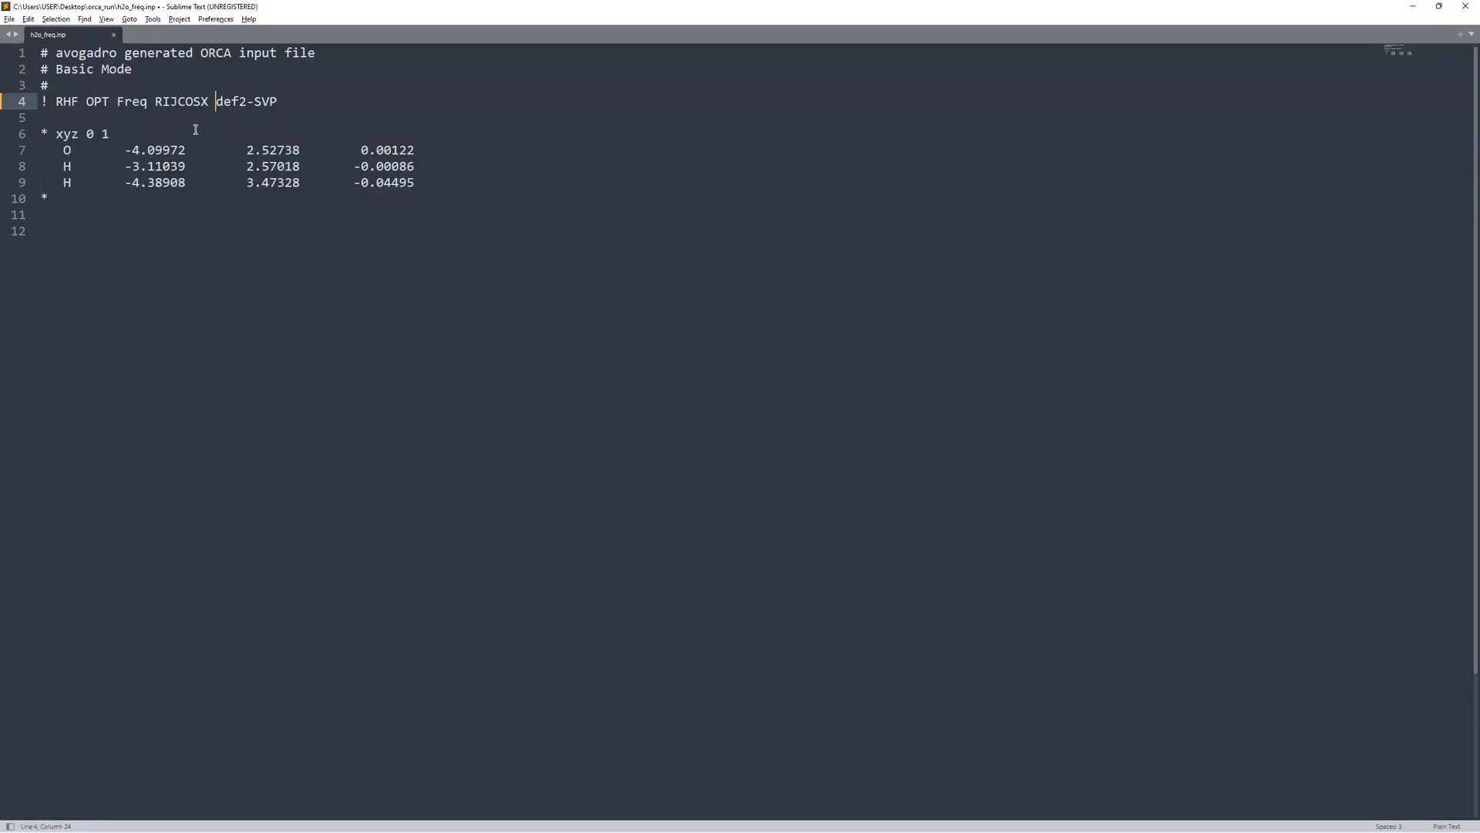
{"action": "key", "text": "ctrl+s"}
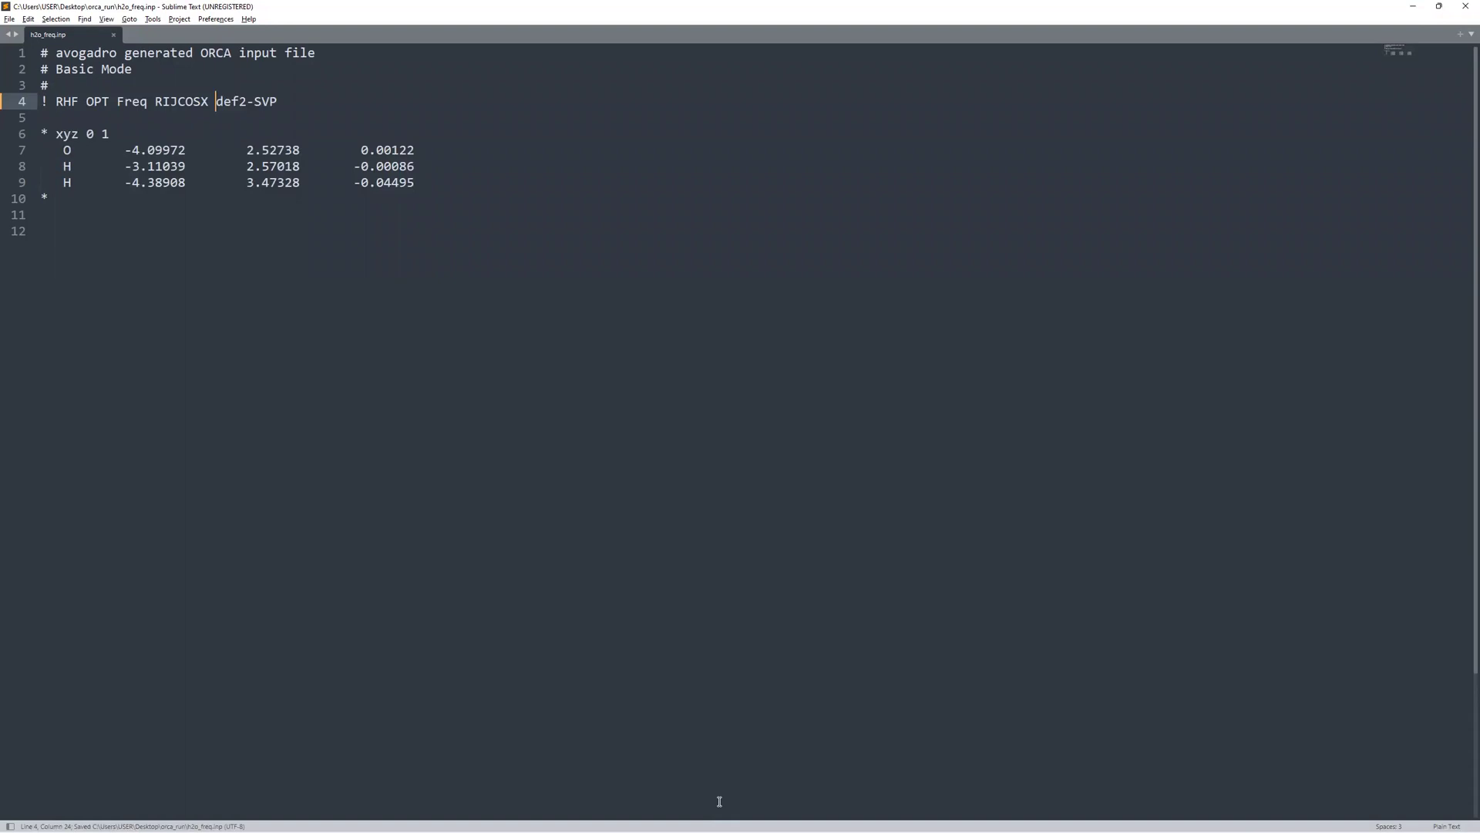
{"action": "right_click", "coordinate": [591, 820]}
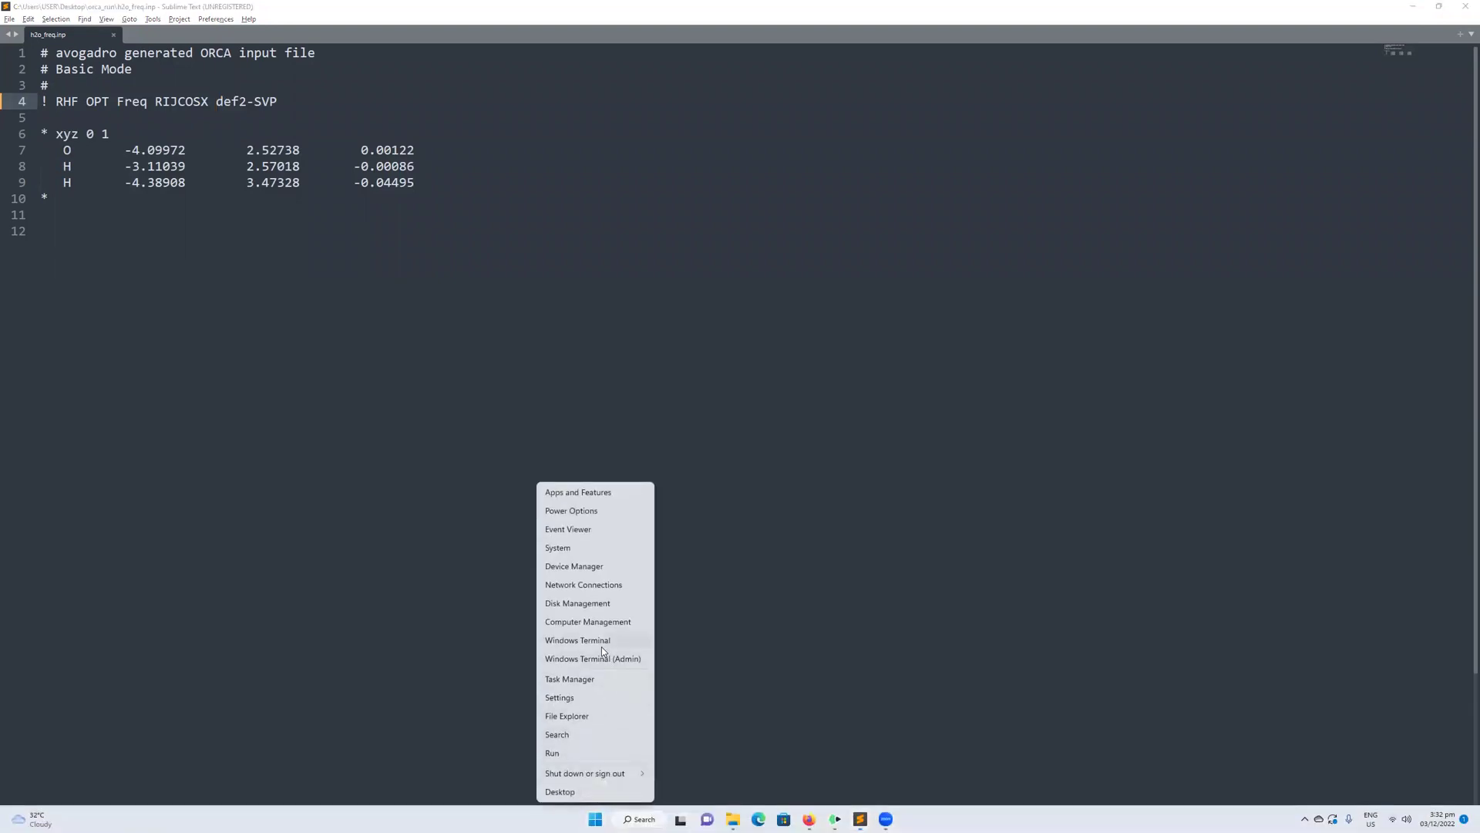
Step: In a new PowerShell terminal, change to Desktop\orca_run and list its files
{"action": "left_click", "coordinate": [602, 643]}
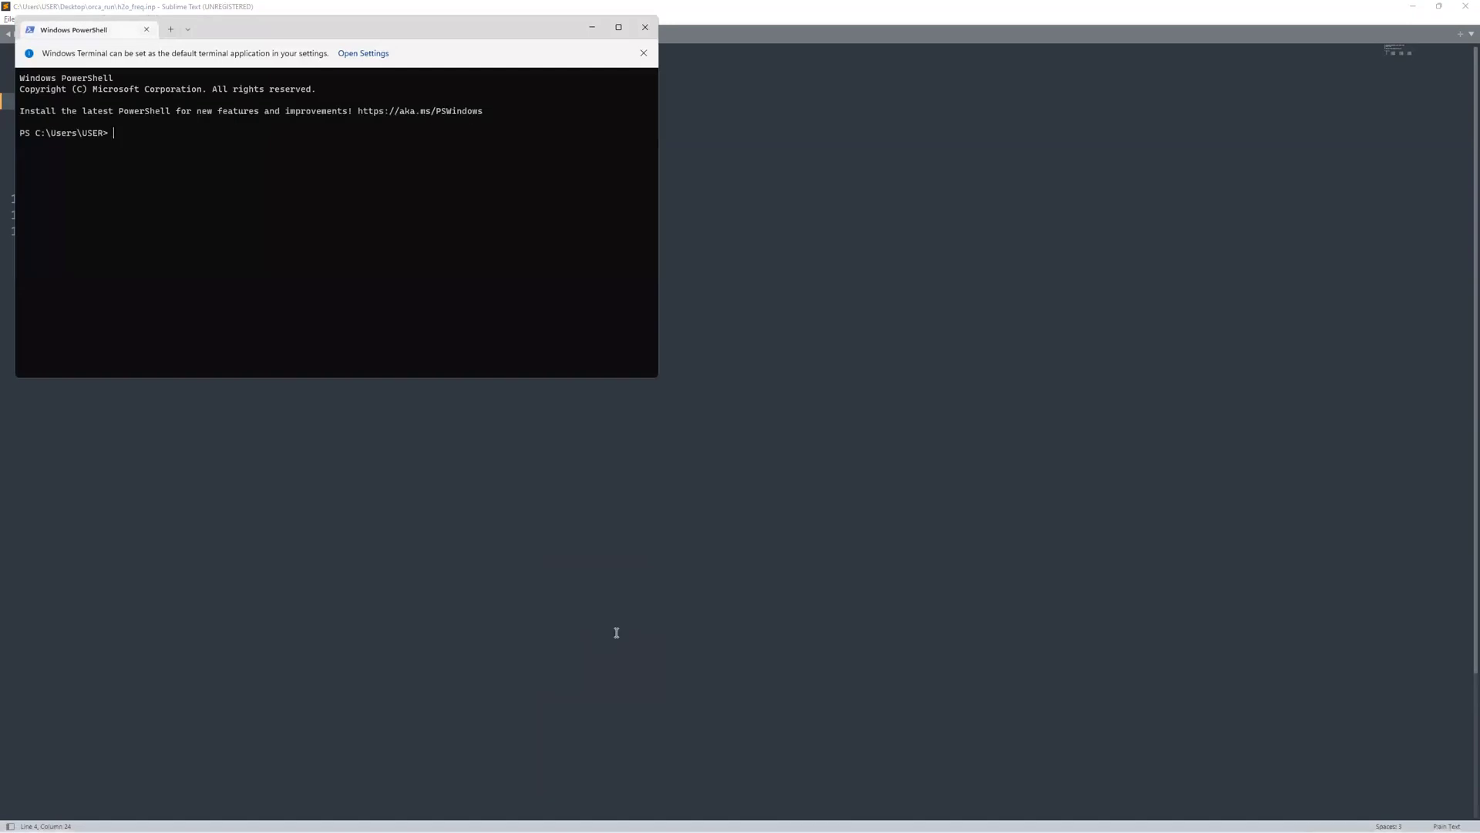
{"action": "type", "text": "cd"}
{"action": "type", "text": " .\\D"}
{"action": "key", "text": "Tab"}
{"action": "type", "text": "or"}
{"action": "key", "text": "Tab"}
{"action": "type", "text": "di"}
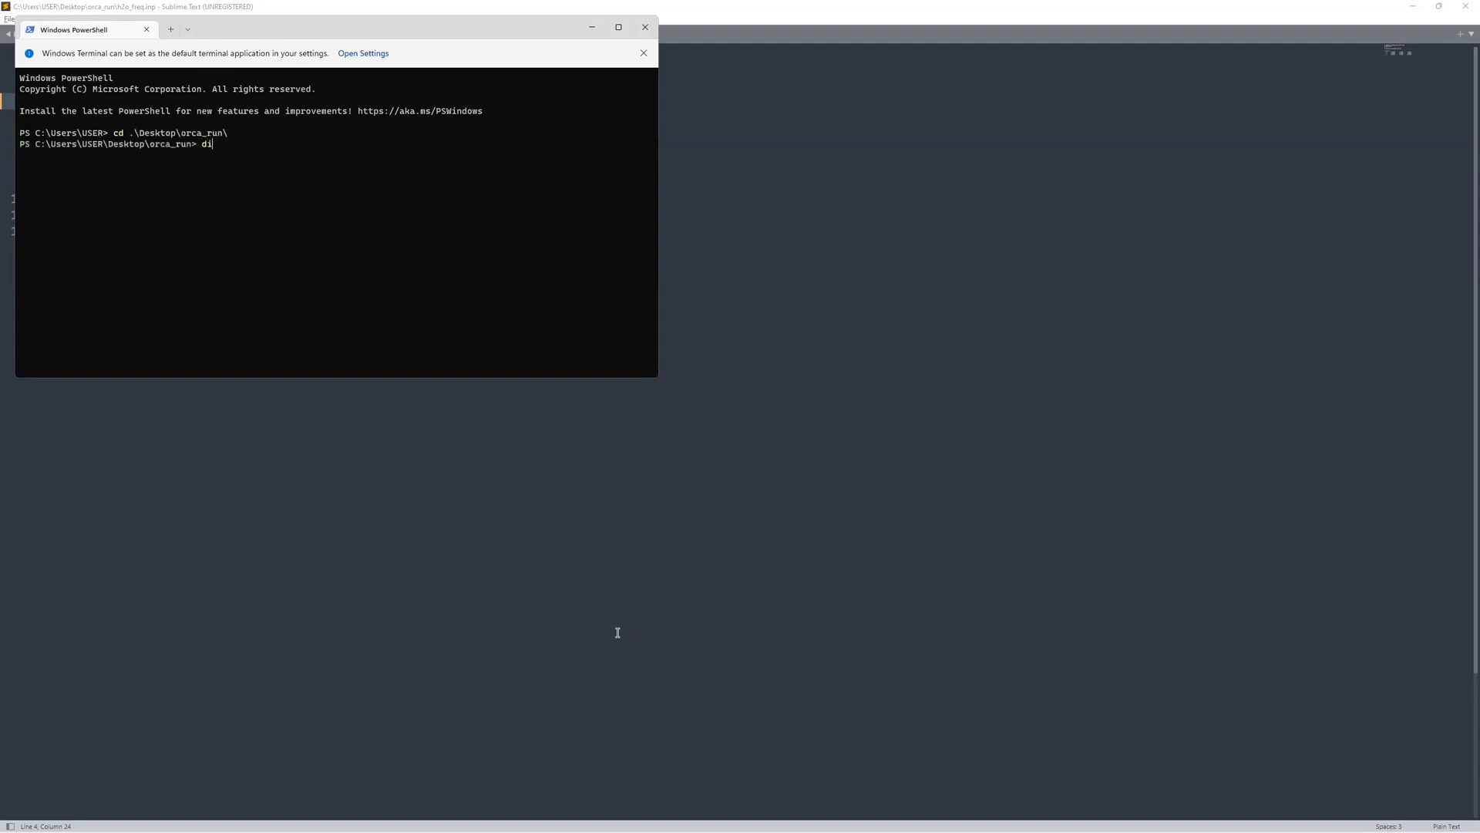
{"action": "type", "text": "r"}
{"action": "key", "text": "Return"}
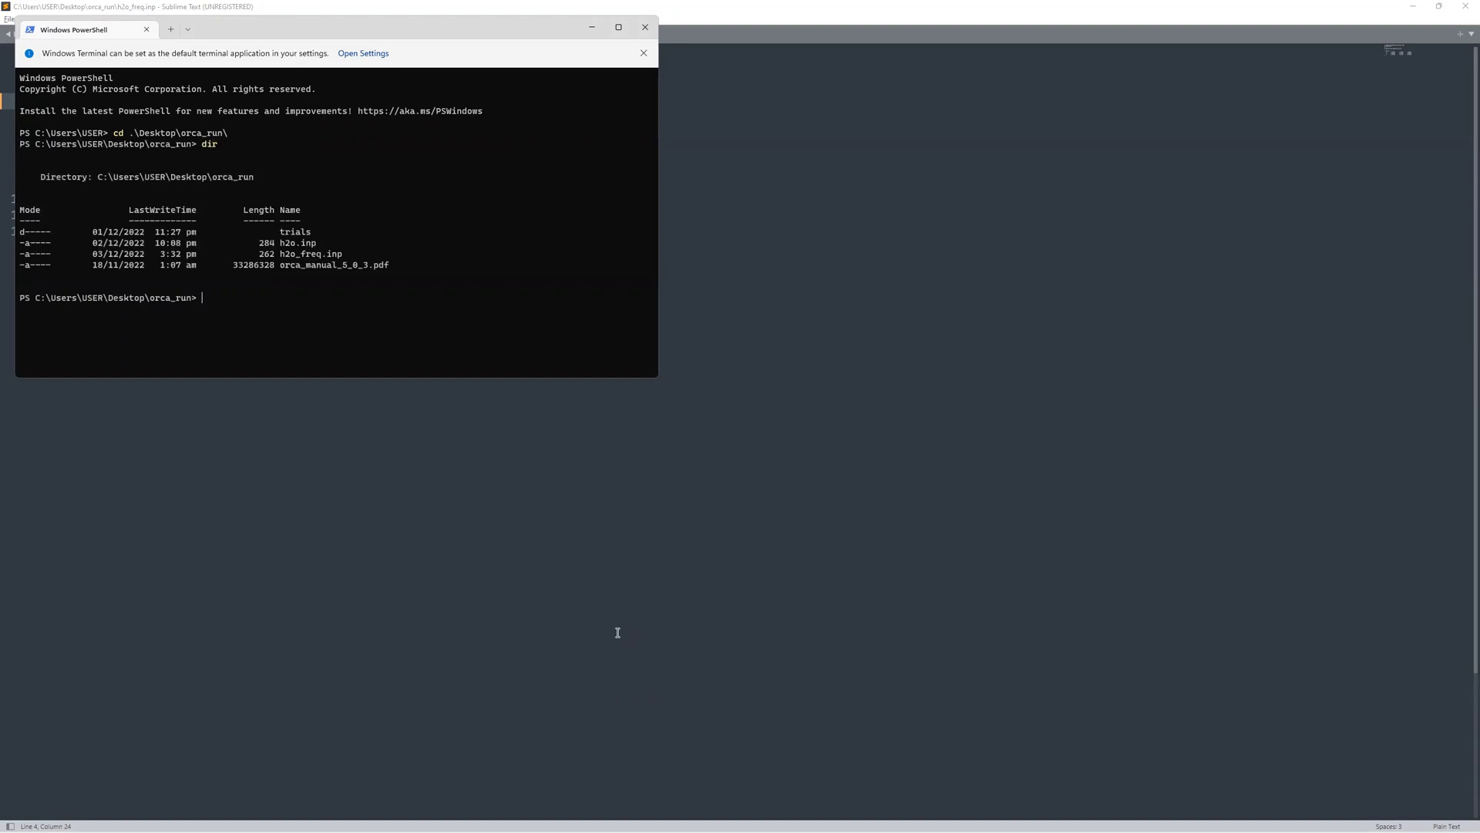
Step: Run orca .\h2o_freq.inp > .\h2o_freq.out to start the calculation
{"action": "type", "text": "orca .\\h2o.inp"}
{"action": "key", "text": "Tab"}
{"action": "type", "text": "> h2"}
{"action": "key", "text": "Tab"}
{"action": "key", "text": "Tab"}
{"action": "key", "text": "BackSpace"}
{"action": "key", "text": "BackSpace"}
{"action": "key", "text": "BackSpace"}
{"action": "type", "text": "out"}
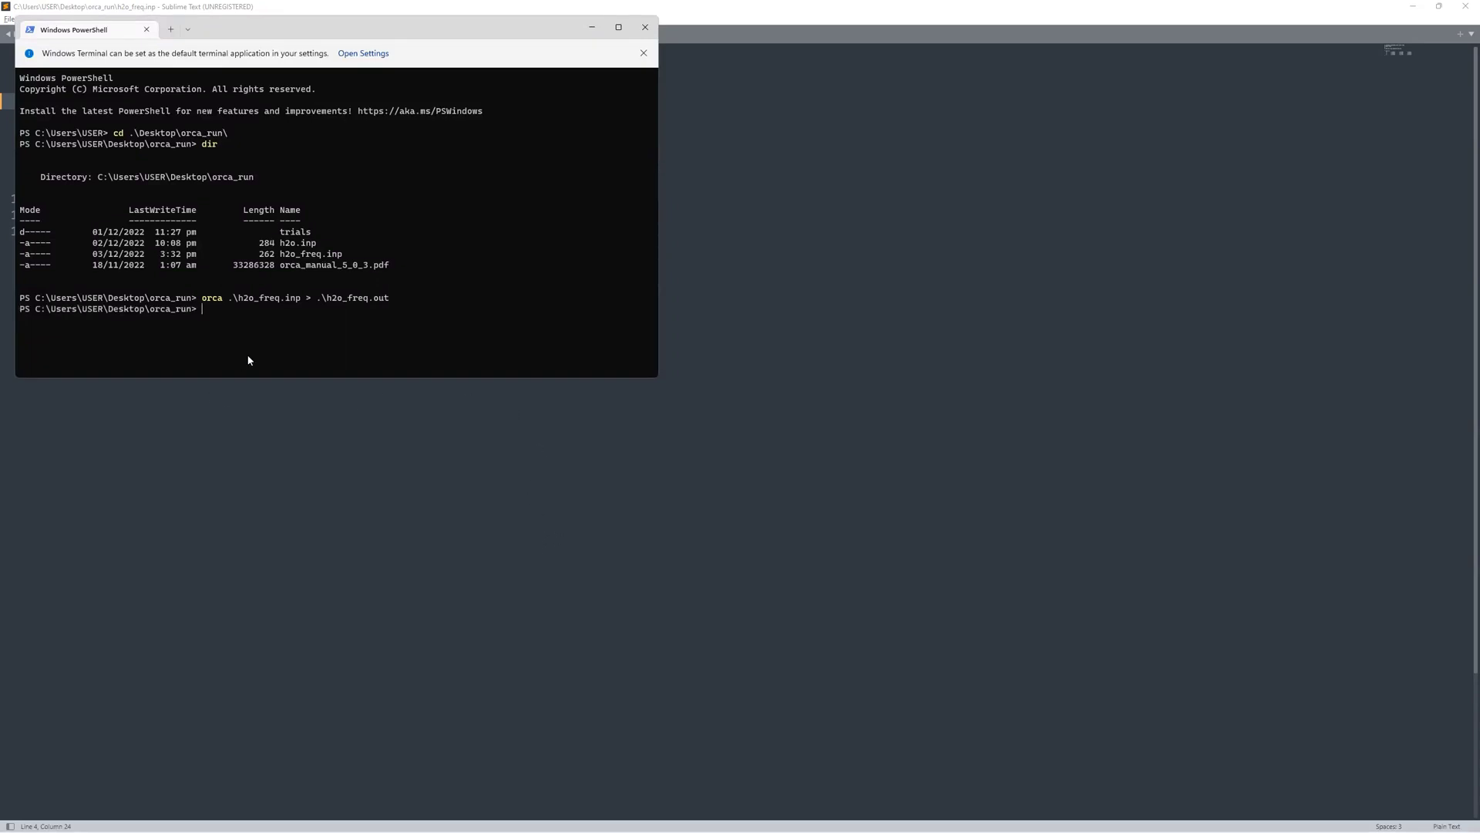
Step: Open h2o_freq.out from the orca_run folder in Sublime Text and scroll through it
{"action": "mouse_move", "coordinate": [523, 821]}
{"action": "left_click", "coordinate": [719, 818]}
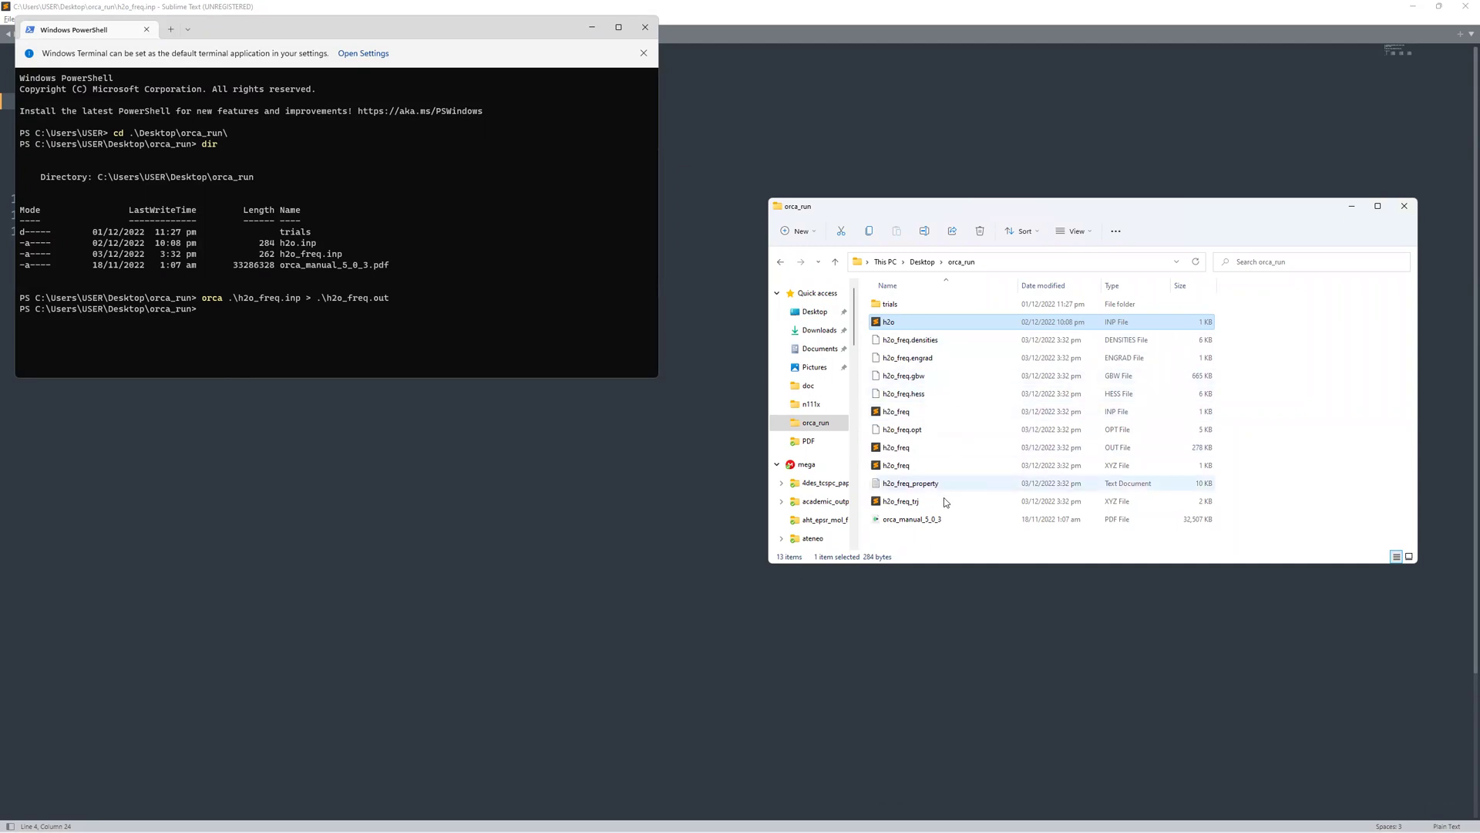
{"action": "double_click", "coordinate": [883, 449]}
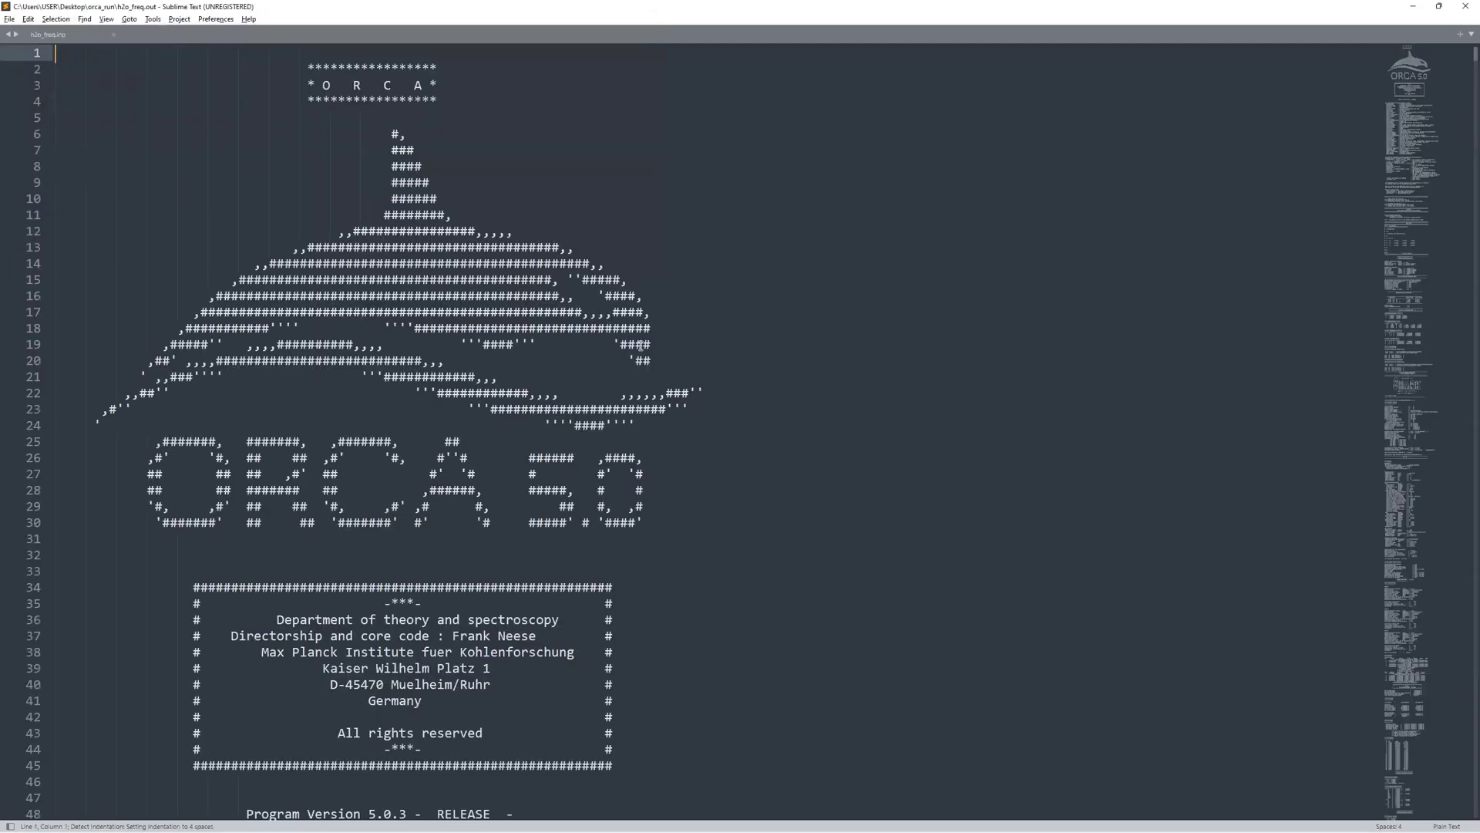
{"action": "scroll", "coordinate": [630, 314], "scroll_direction": "down", "scroll_amount": 7}
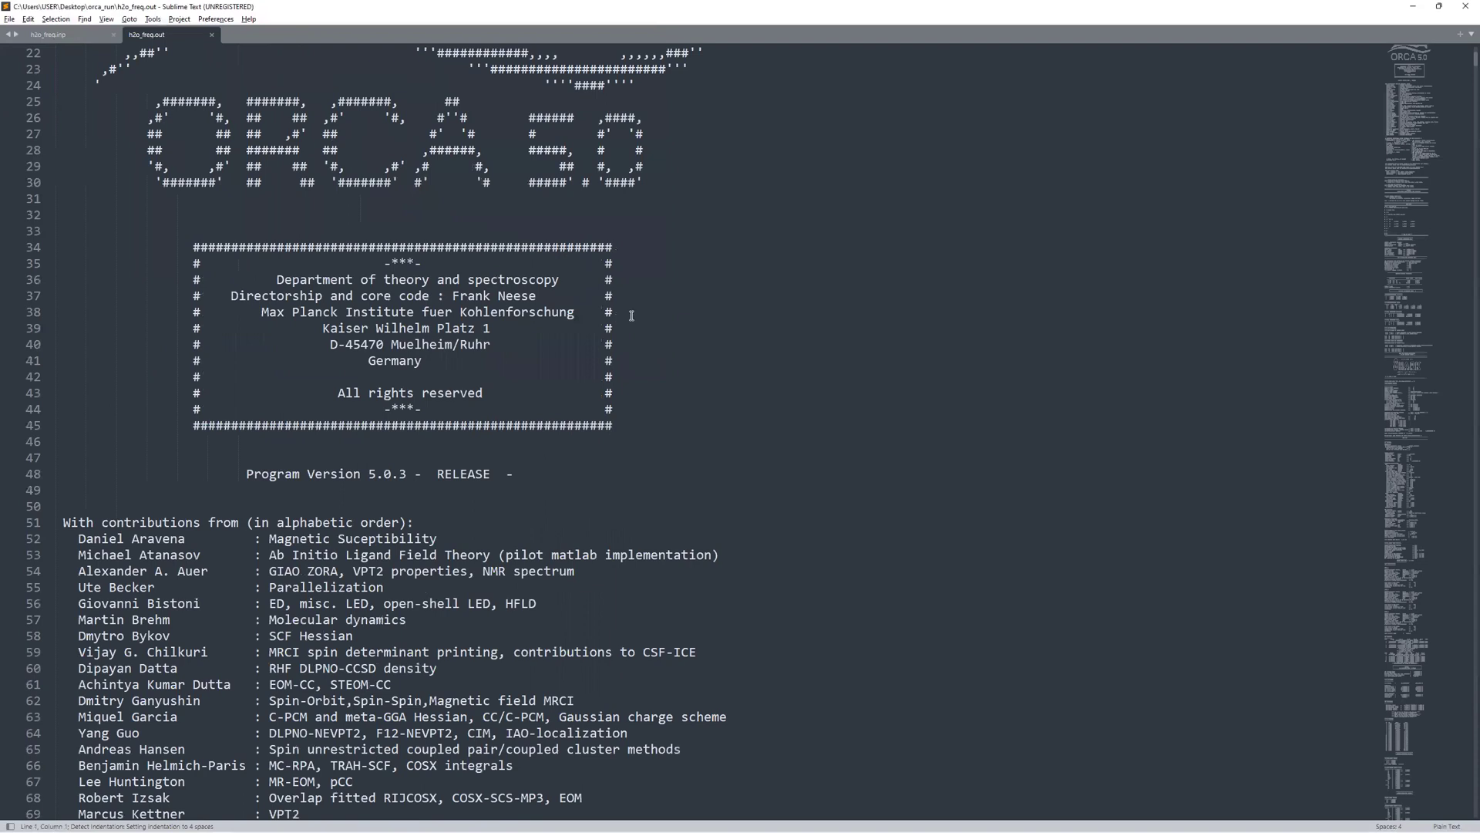
{"action": "scroll", "coordinate": [632, 316], "scroll_direction": "down", "scroll_amount": 14}
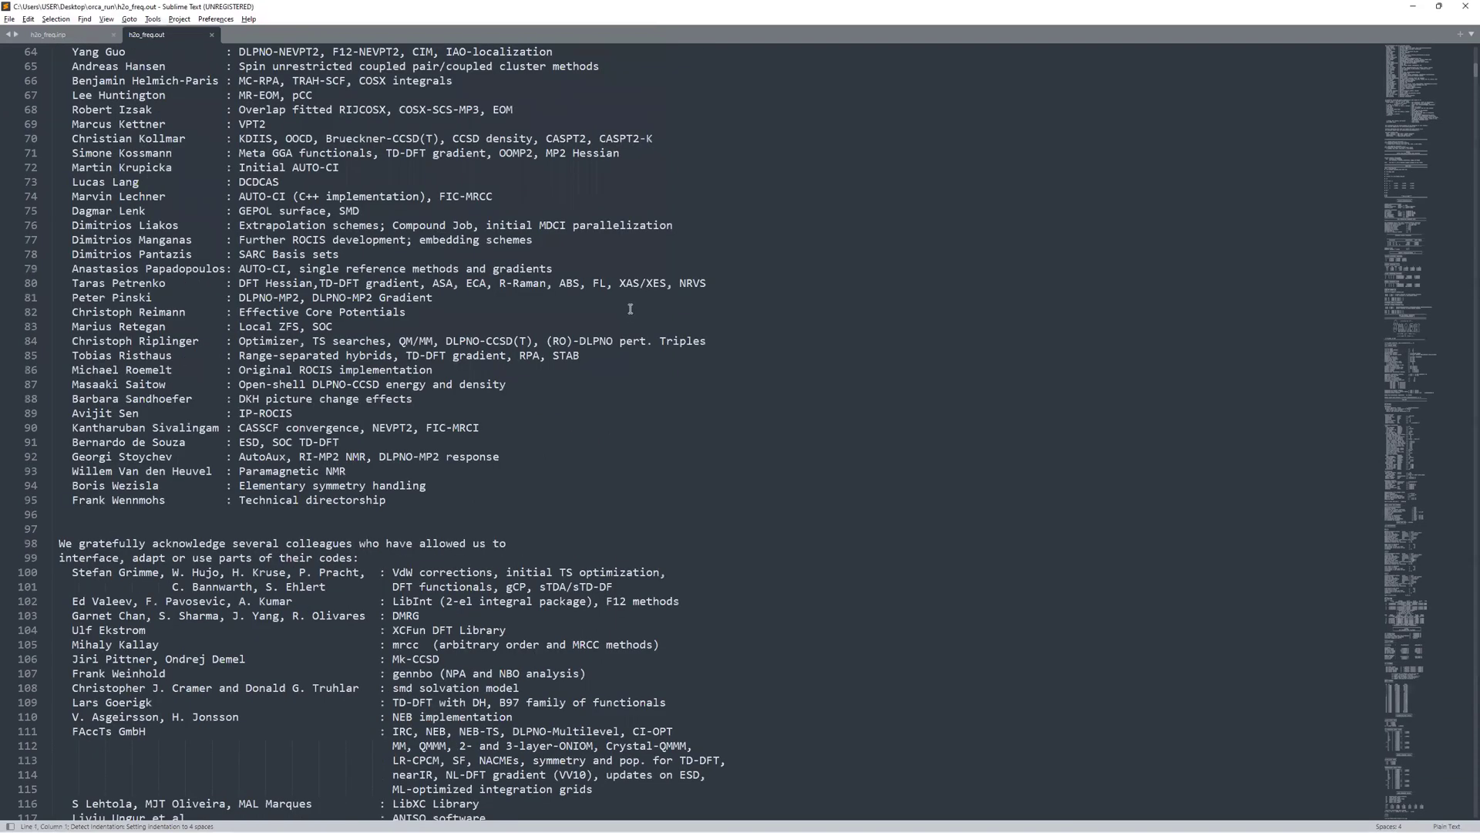
{"action": "scroll", "coordinate": [631, 314], "scroll_direction": "down", "scroll_amount": 13}
{"action": "key", "text": "ctrl+f"}
Step: Jump to VIBRATIONAL FREQUENCIES and highlight the six 0.00 cm**-1 modes
{"action": "key", "text": "Return"}
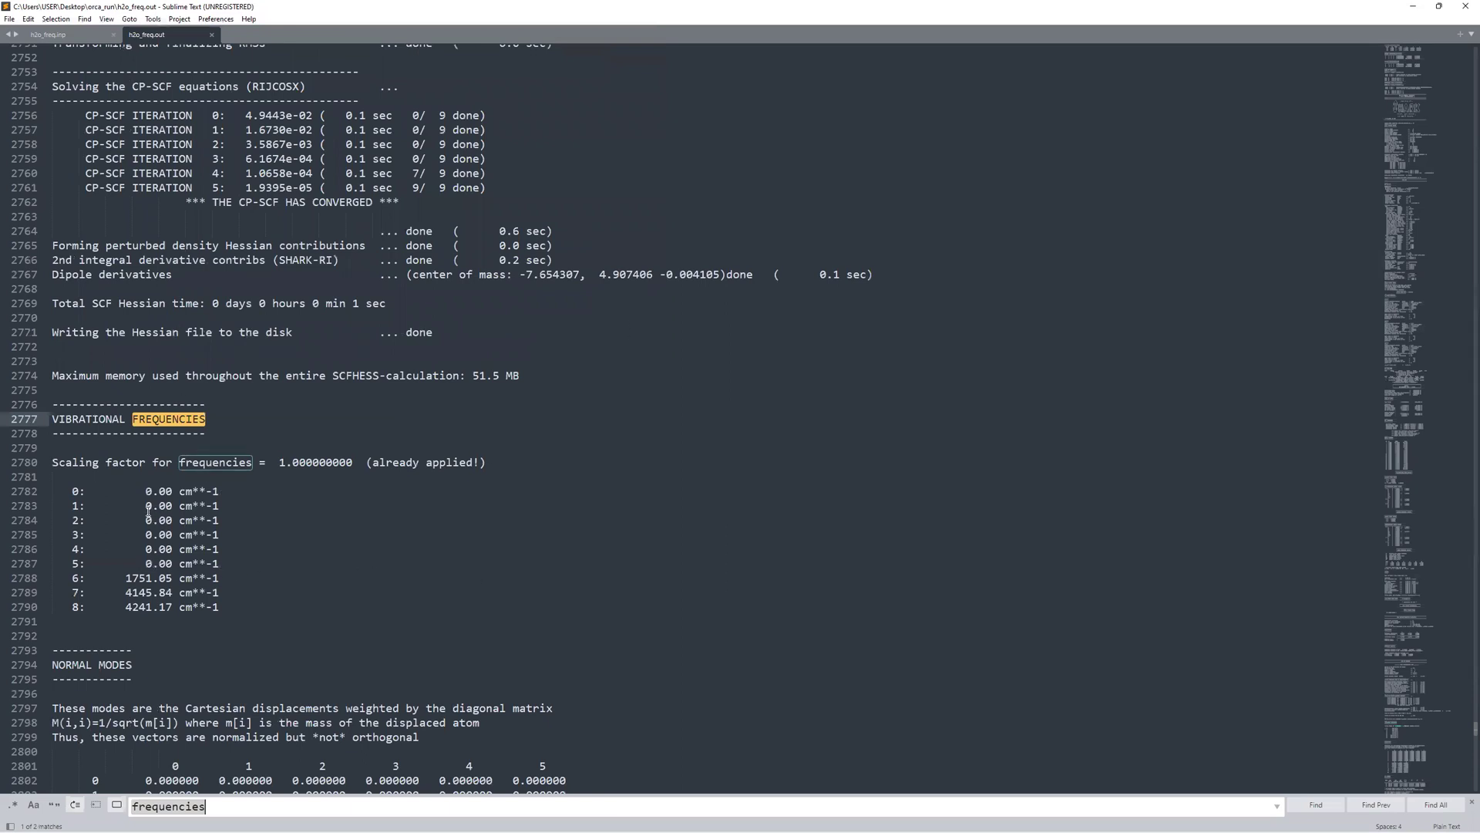
{"action": "left_click_drag", "start_coordinate": [145, 491], "coordinate": [228, 598]}
{"action": "left_click", "coordinate": [230, 594]}
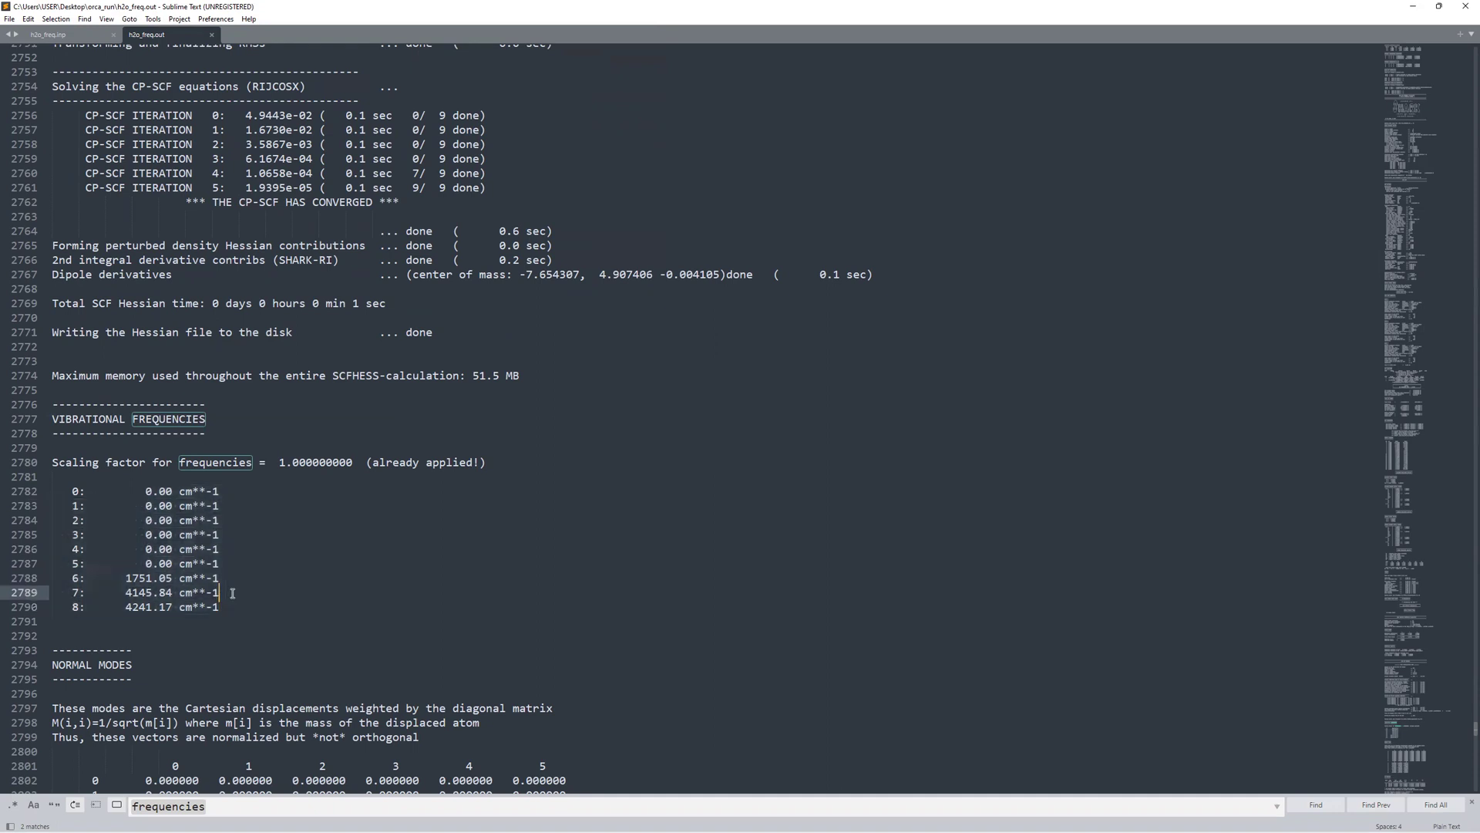
{"action": "left_click_drag", "start_coordinate": [145, 491], "coordinate": [264, 570]}
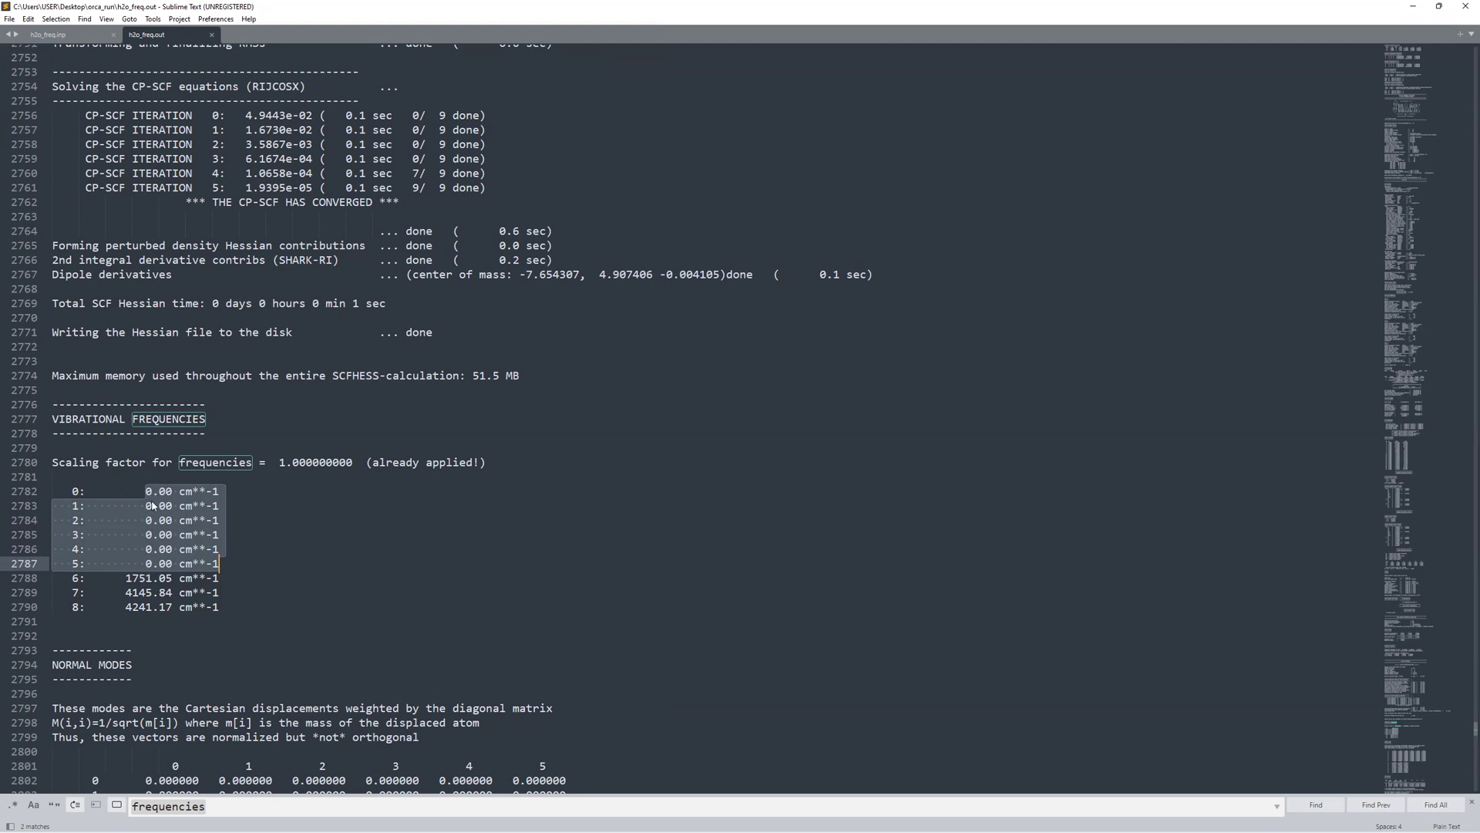
{"action": "left_click", "coordinate": [129, 588]}
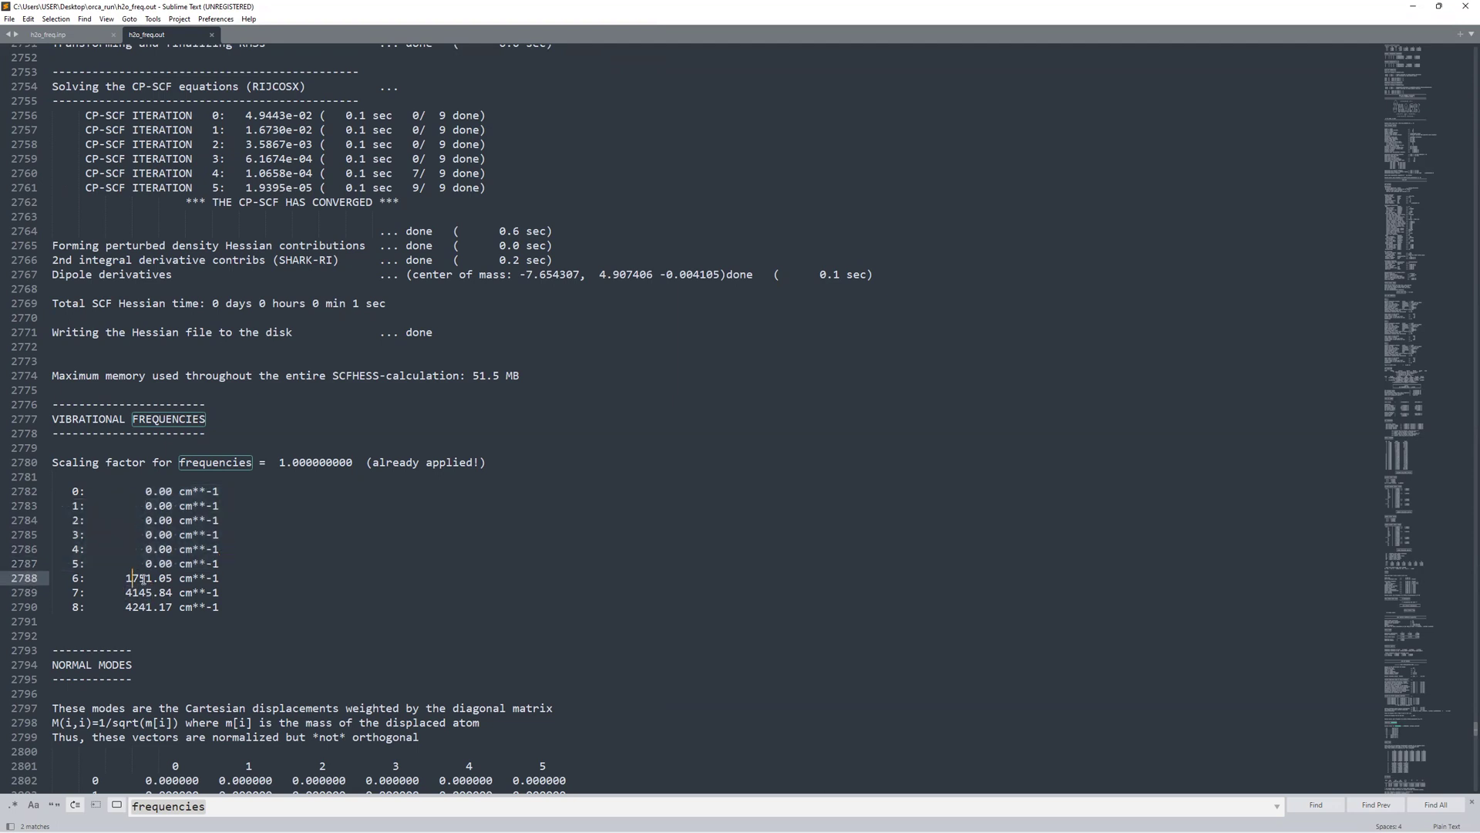
Step: Point out the real vibrations at 1751.05, 4145.84 and 4241.17 cm**-1
{"action": "left_click", "coordinate": [158, 578]}
{"action": "left_click_drag", "start_coordinate": [158, 577], "coordinate": [206, 606]}
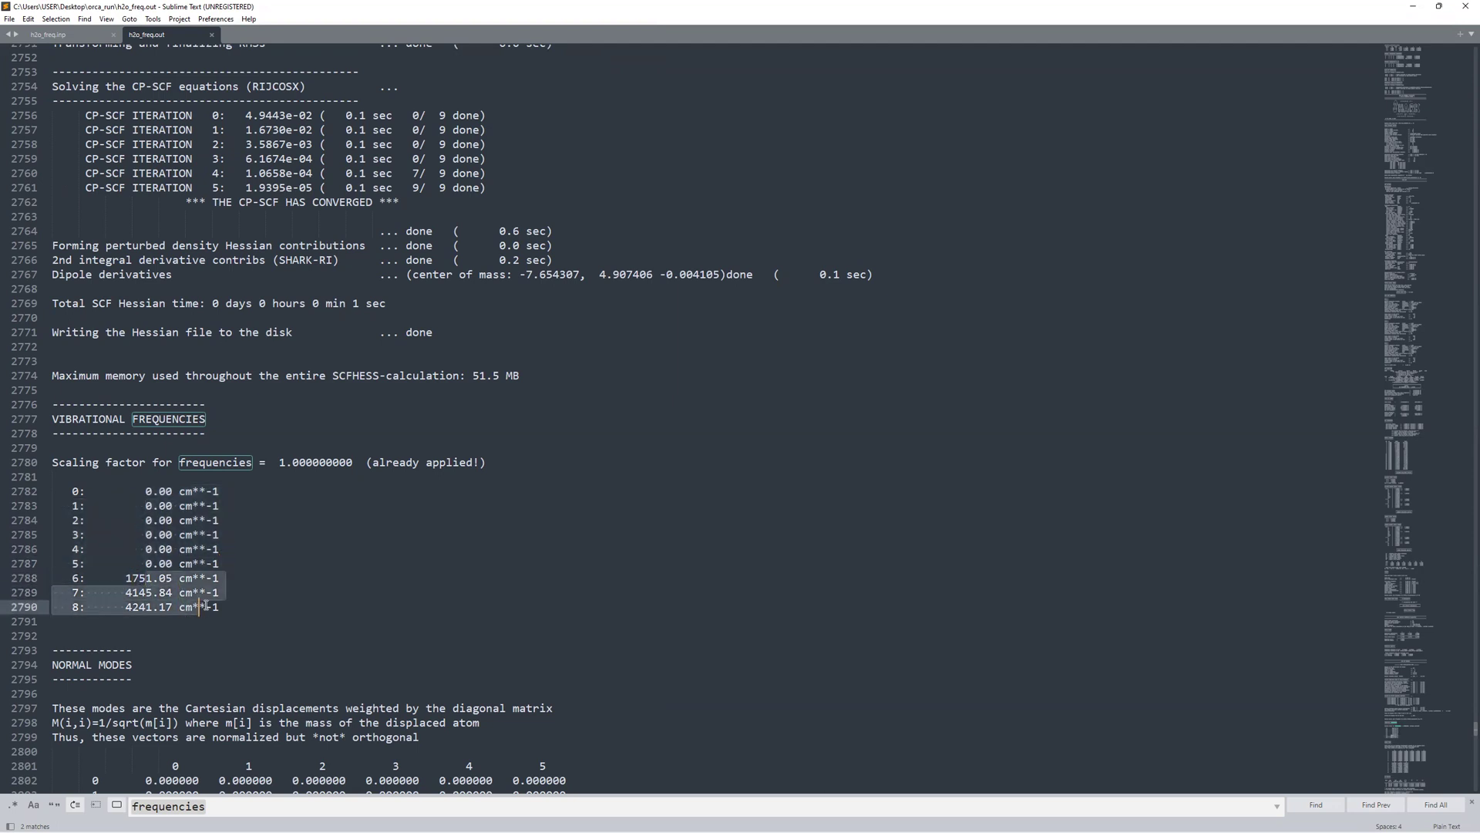
{"action": "left_click", "coordinate": [128, 569]}
{"action": "key", "text": "Down"}
{"action": "key", "text": "Down"}
{"action": "key", "text": "Down"}
{"action": "key", "text": "Down"}
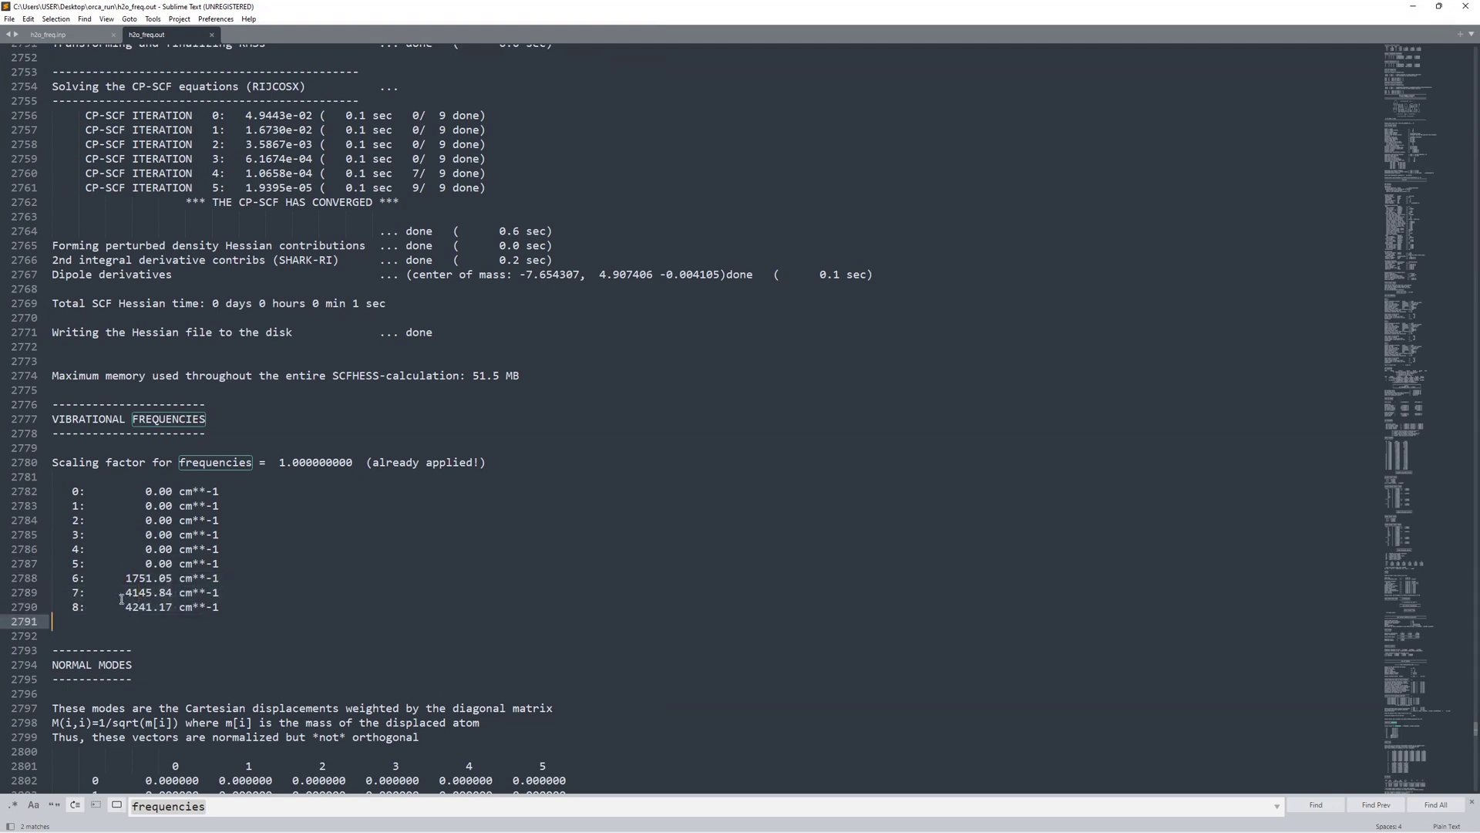
{"action": "left_click", "coordinate": [123, 593]}
{"action": "left_click", "coordinate": [137, 593]}
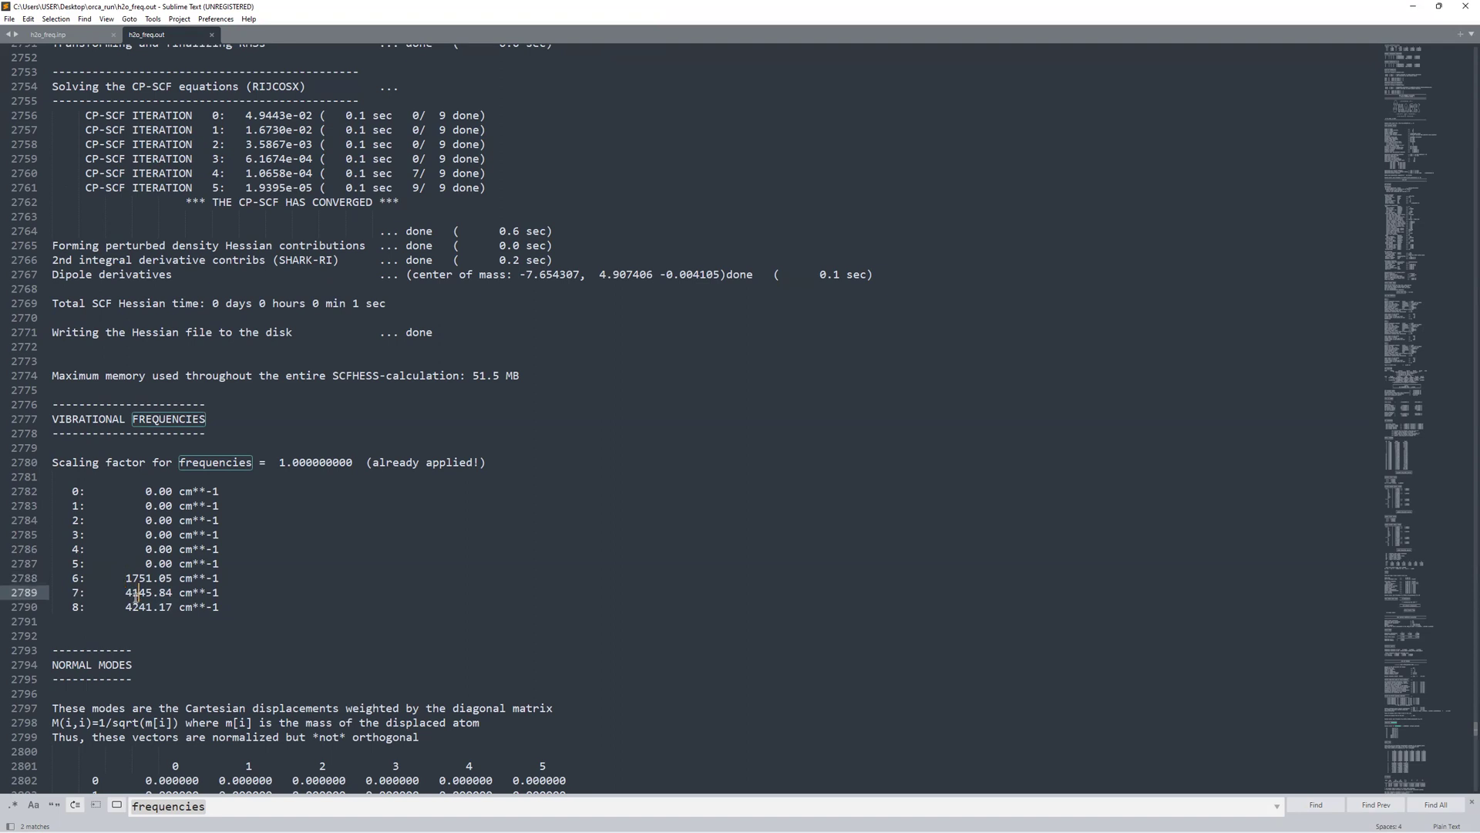
{"action": "left_click", "coordinate": [133, 607]}
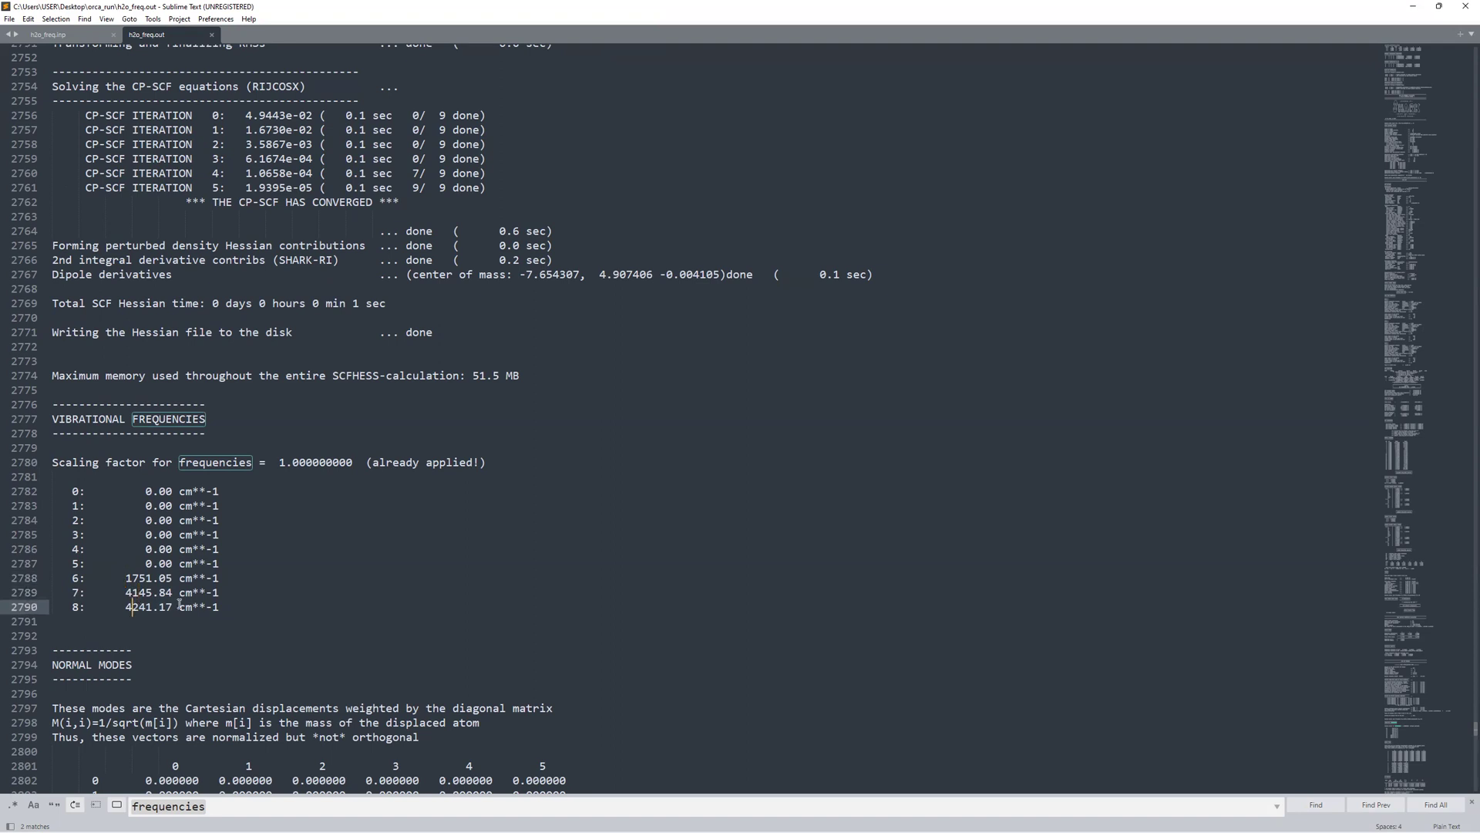
Step: Launch ChemCraft from the Start search and continue with the trial version
{"action": "key", "text": "super"}
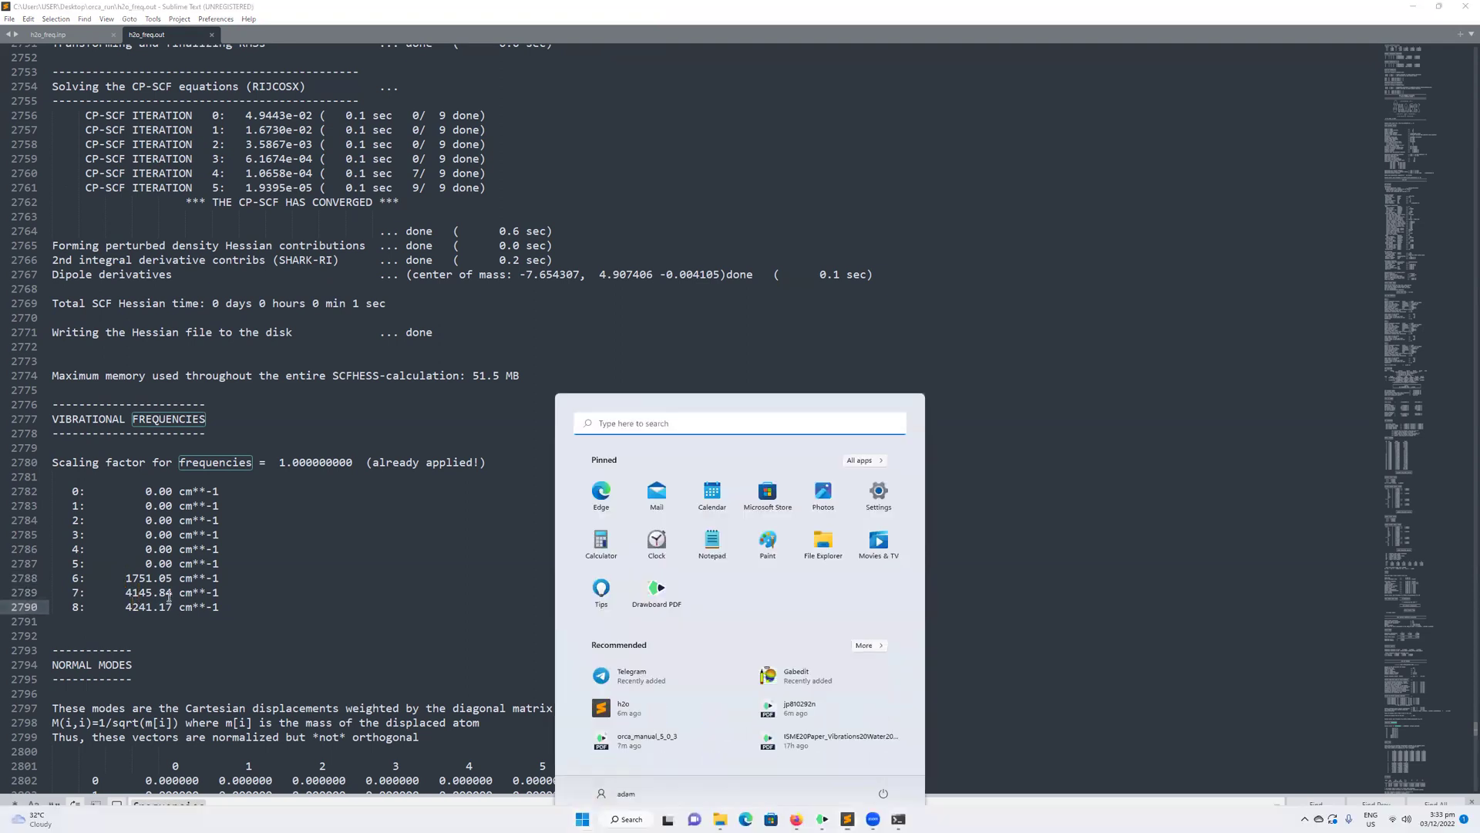
{"action": "type", "text": "chem"}
{"action": "key", "text": "Return"}
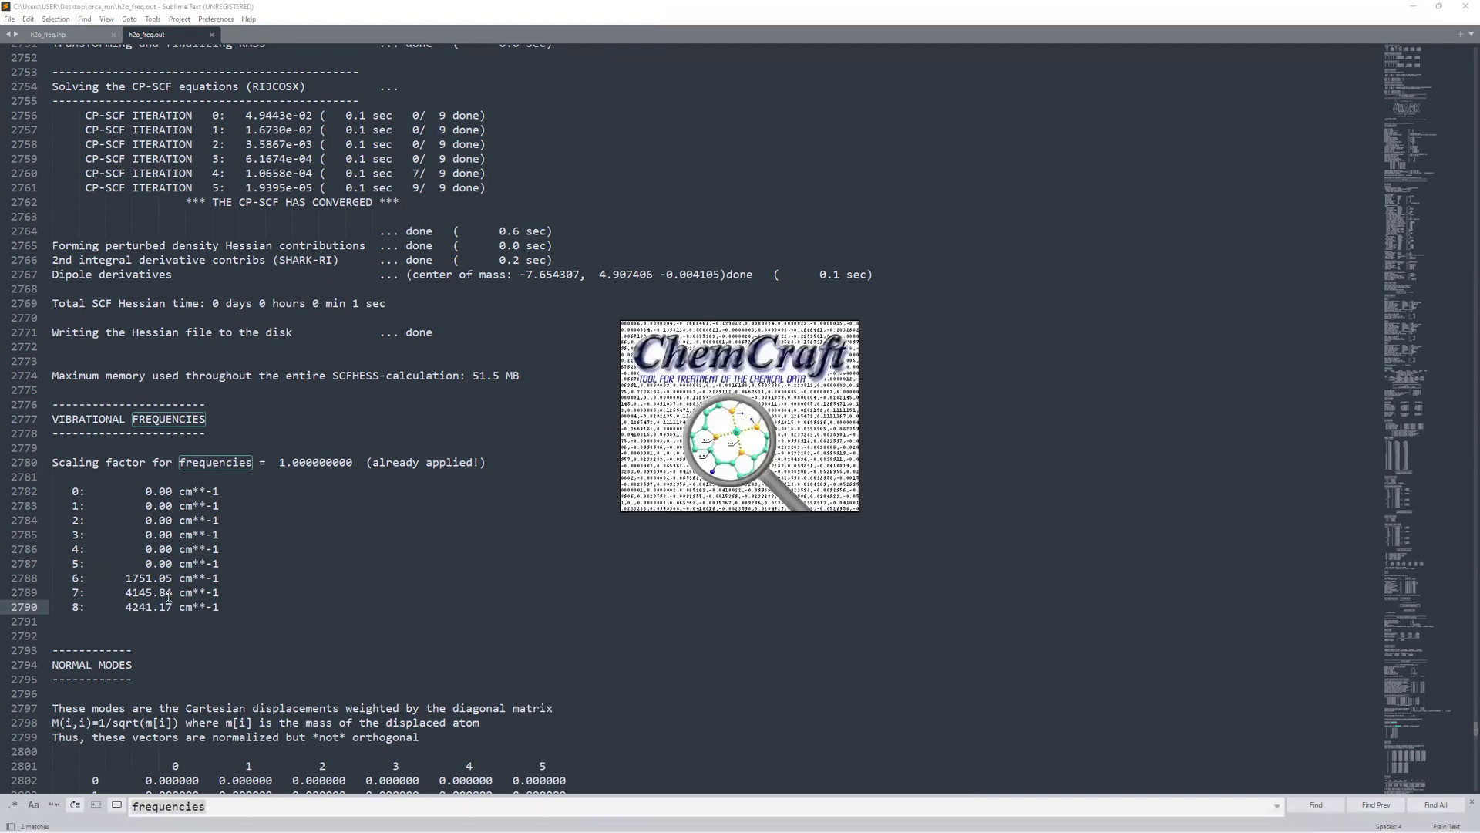
{"action": "left_click", "coordinate": [698, 556]}
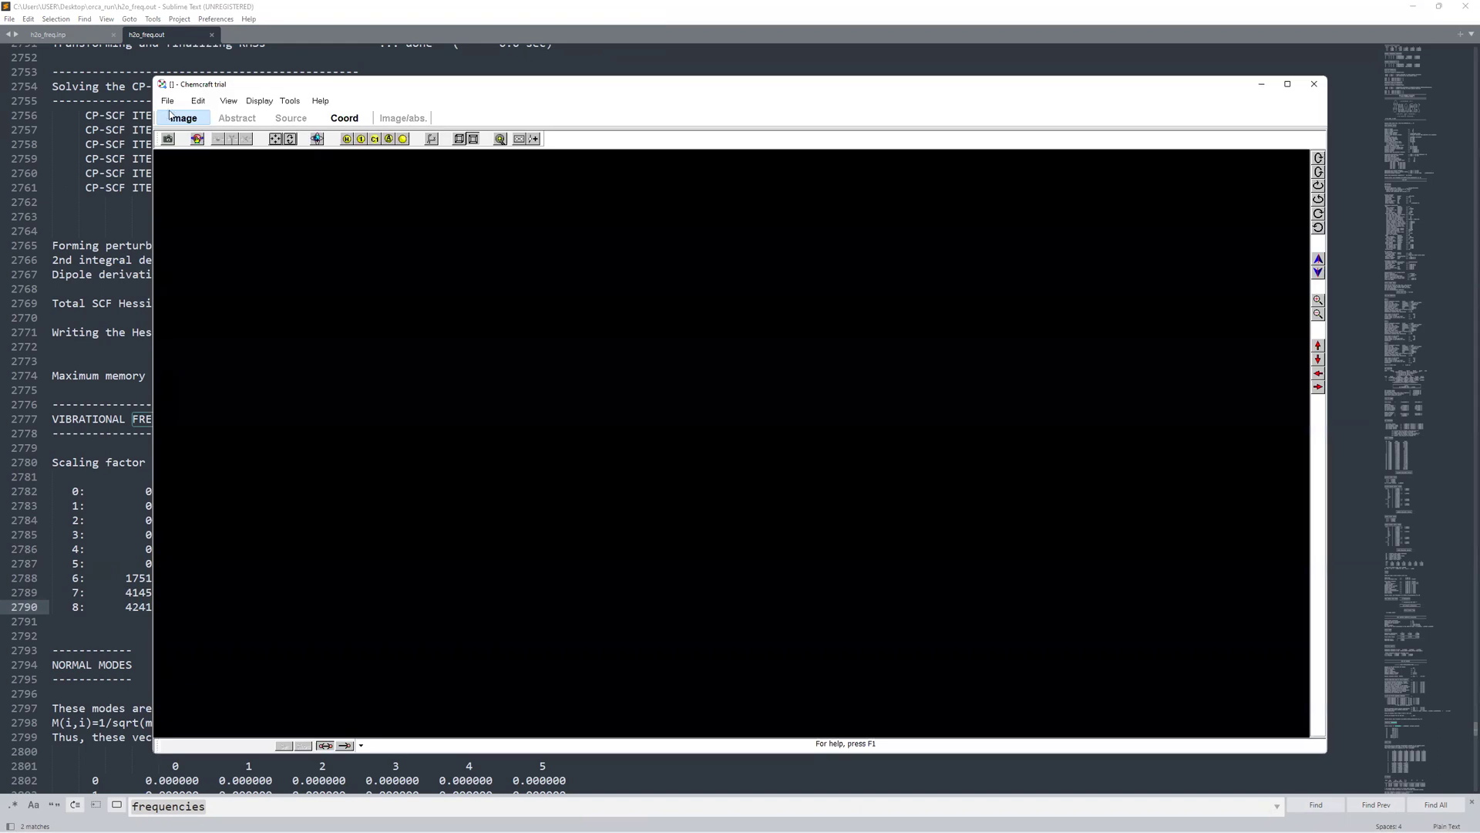
Step: Load h2o_freq.out, dismiss the startup hint and select the 1751.05 frequency mode
{"action": "left_click", "coordinate": [167, 101]}
{"action": "mouse_move", "coordinate": [209, 145]}
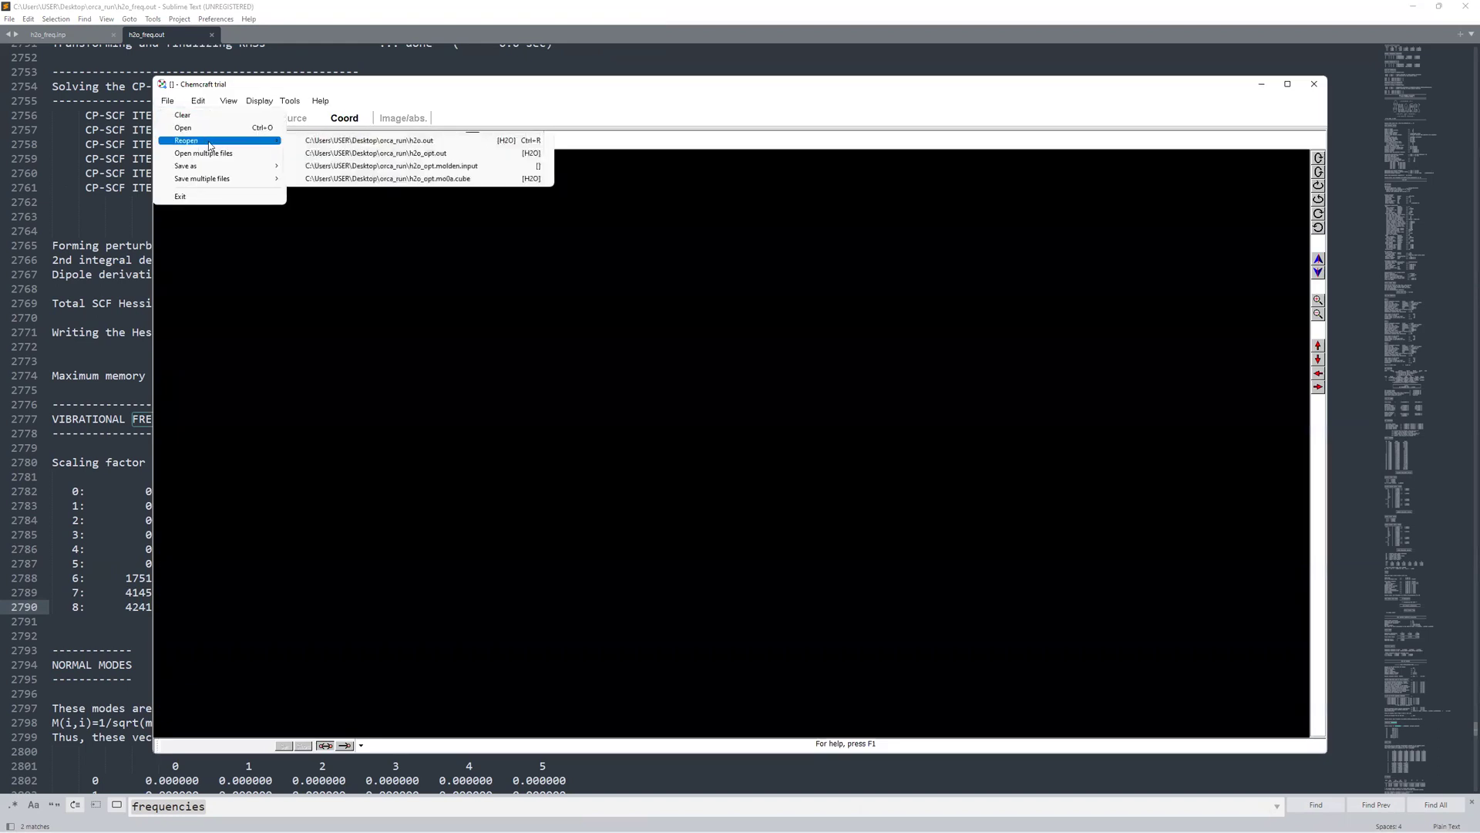
{"action": "left_click", "coordinate": [213, 129]}
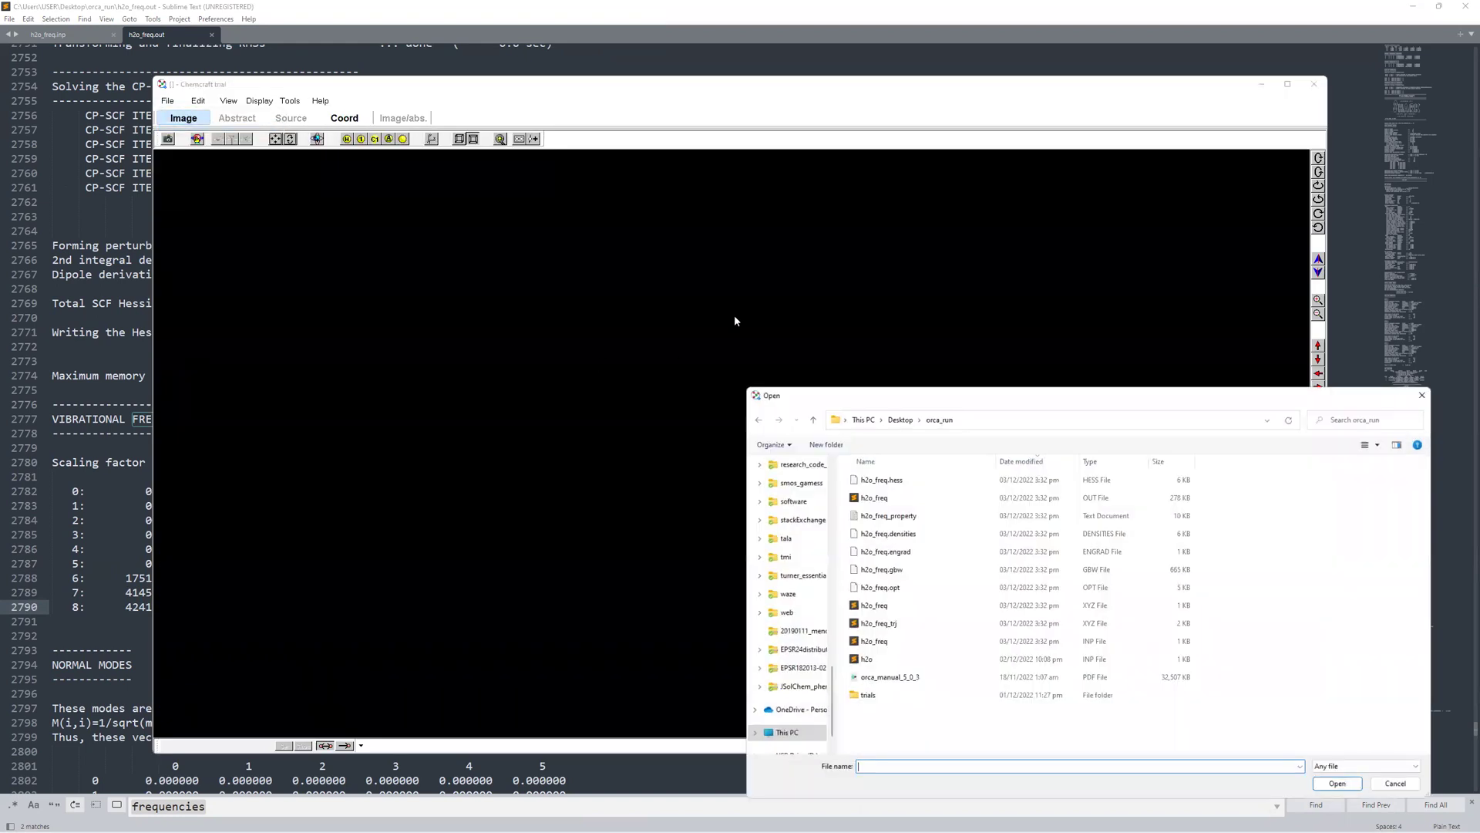
{"action": "double_click", "coordinate": [940, 499]}
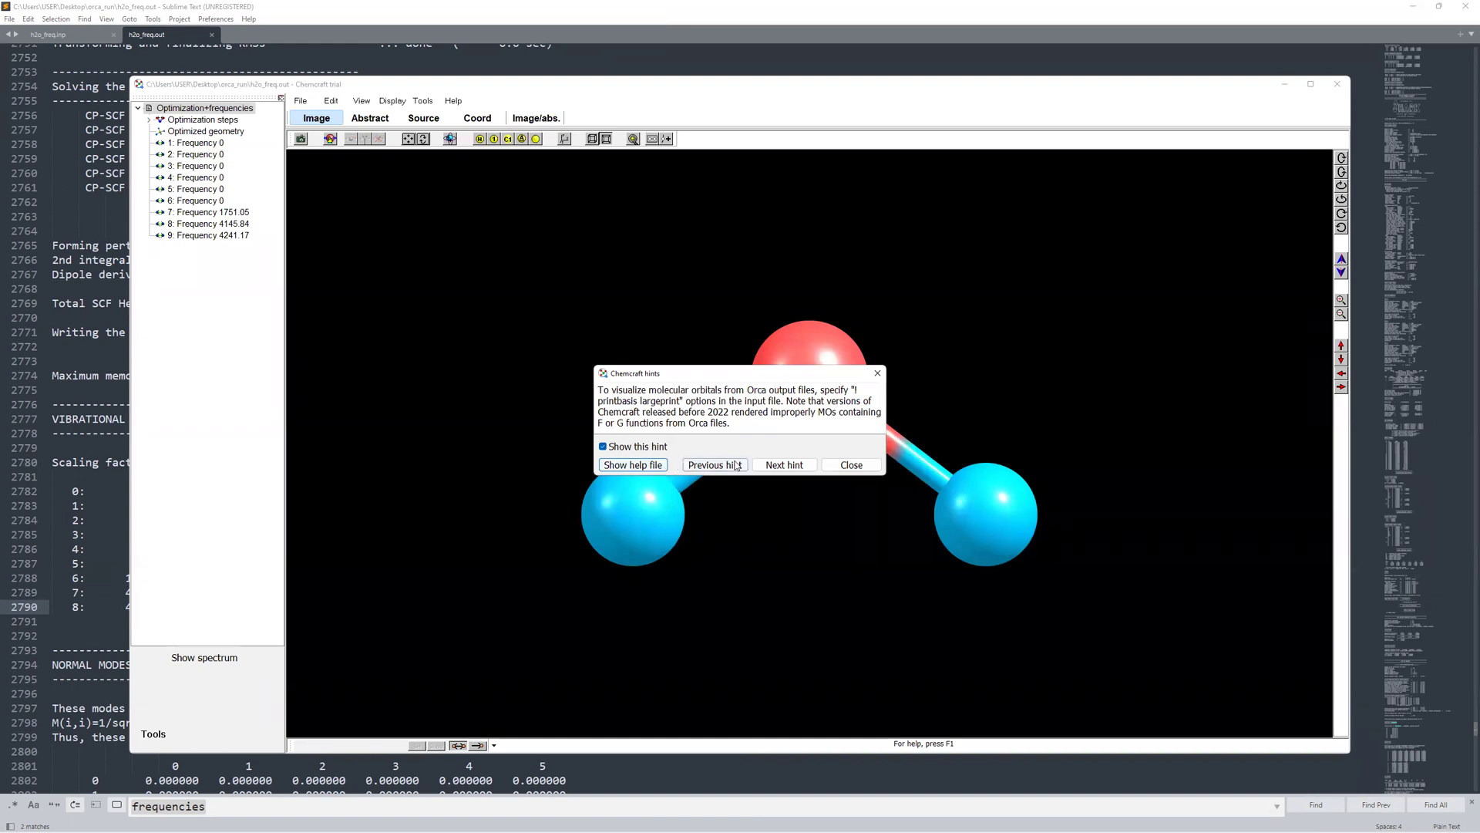
{"action": "left_click", "coordinate": [838, 471]}
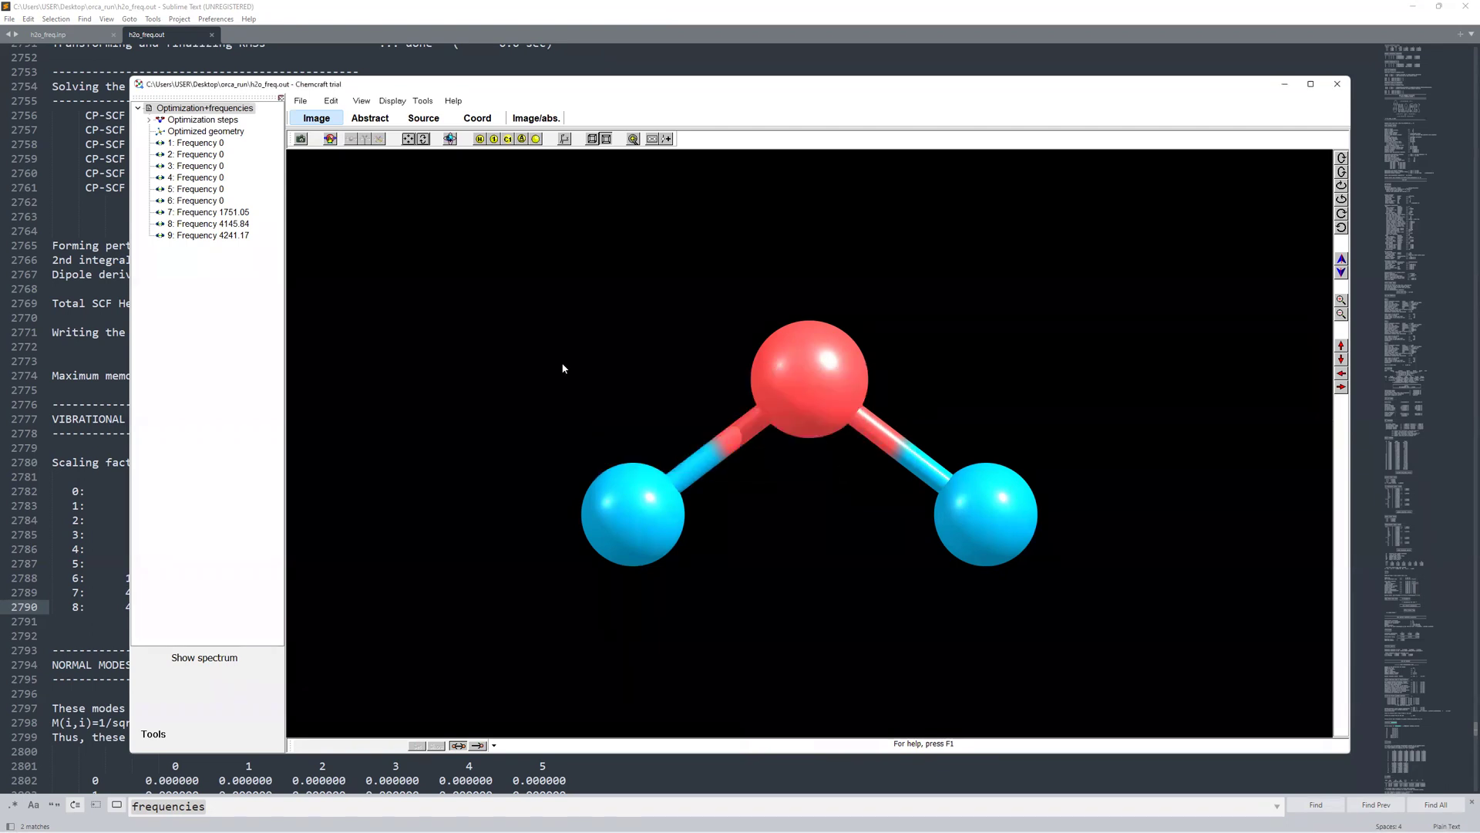
{"action": "left_click", "coordinate": [199, 215]}
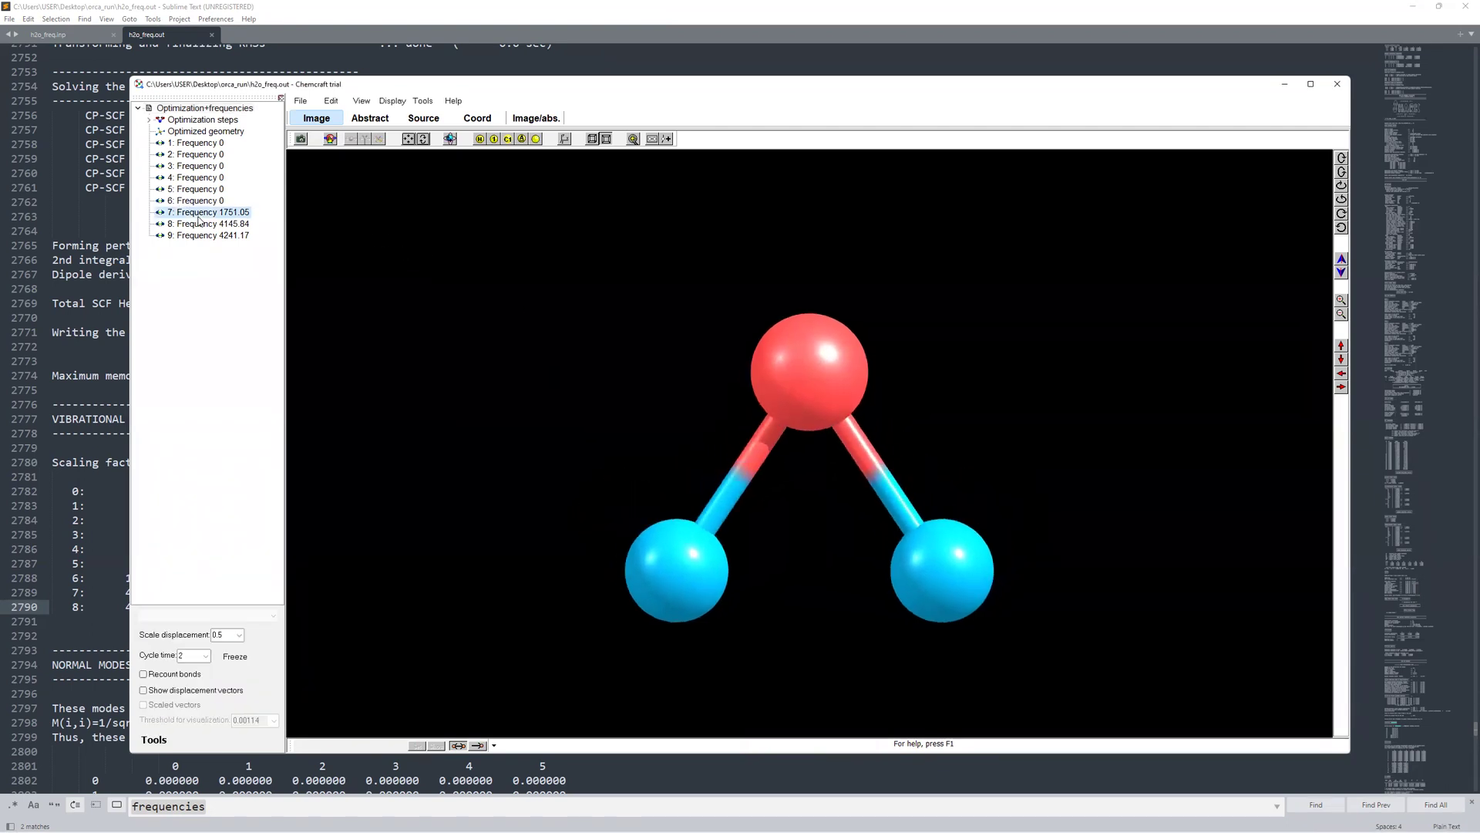
Step: Browse the optimized geometry, optimization steps and zero-frequency modes in the tree
{"action": "left_click", "coordinate": [219, 131]}
{"action": "left_click", "coordinate": [225, 120]}
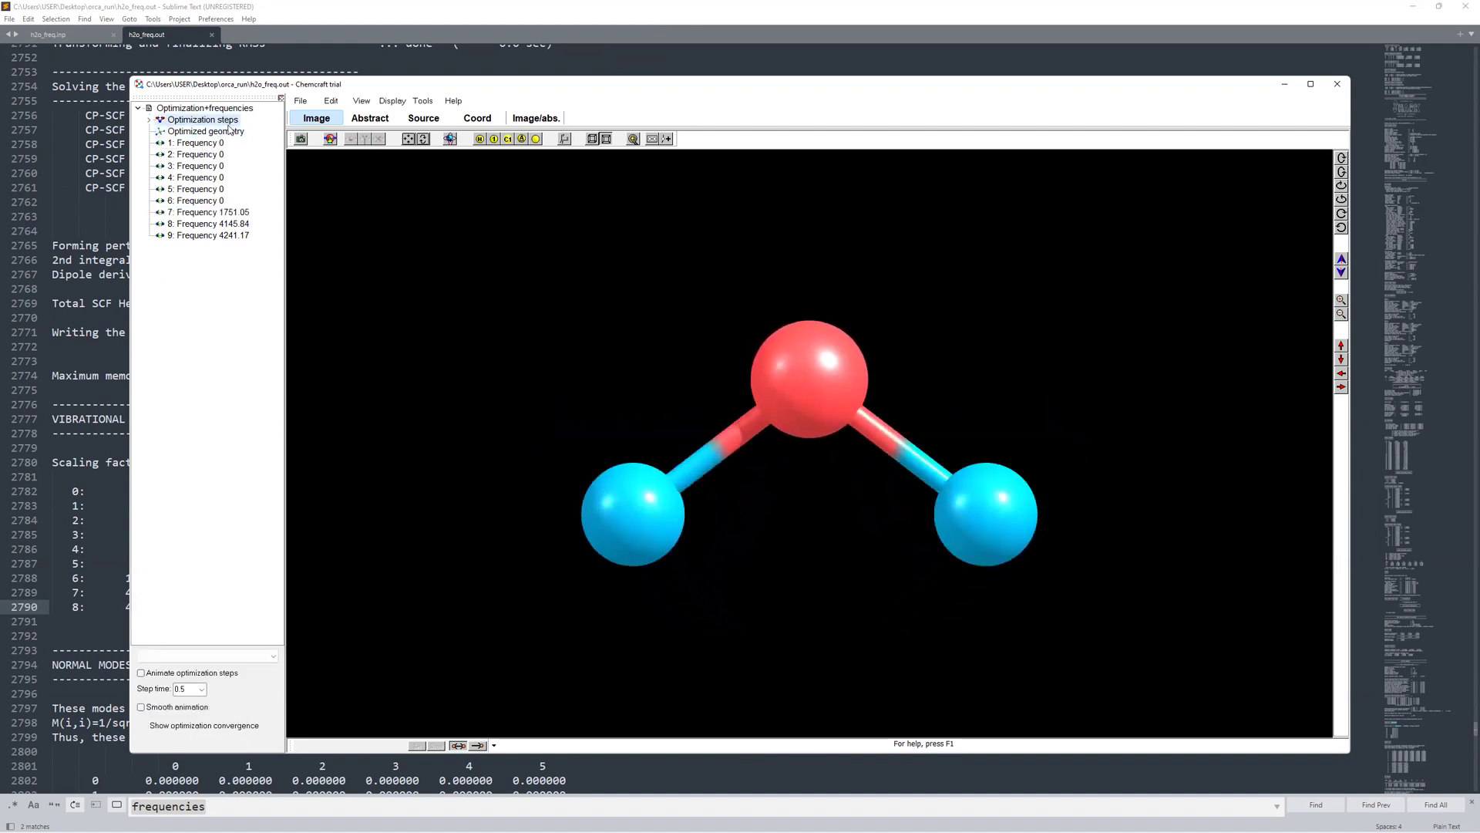
{"action": "left_click", "coordinate": [234, 133]}
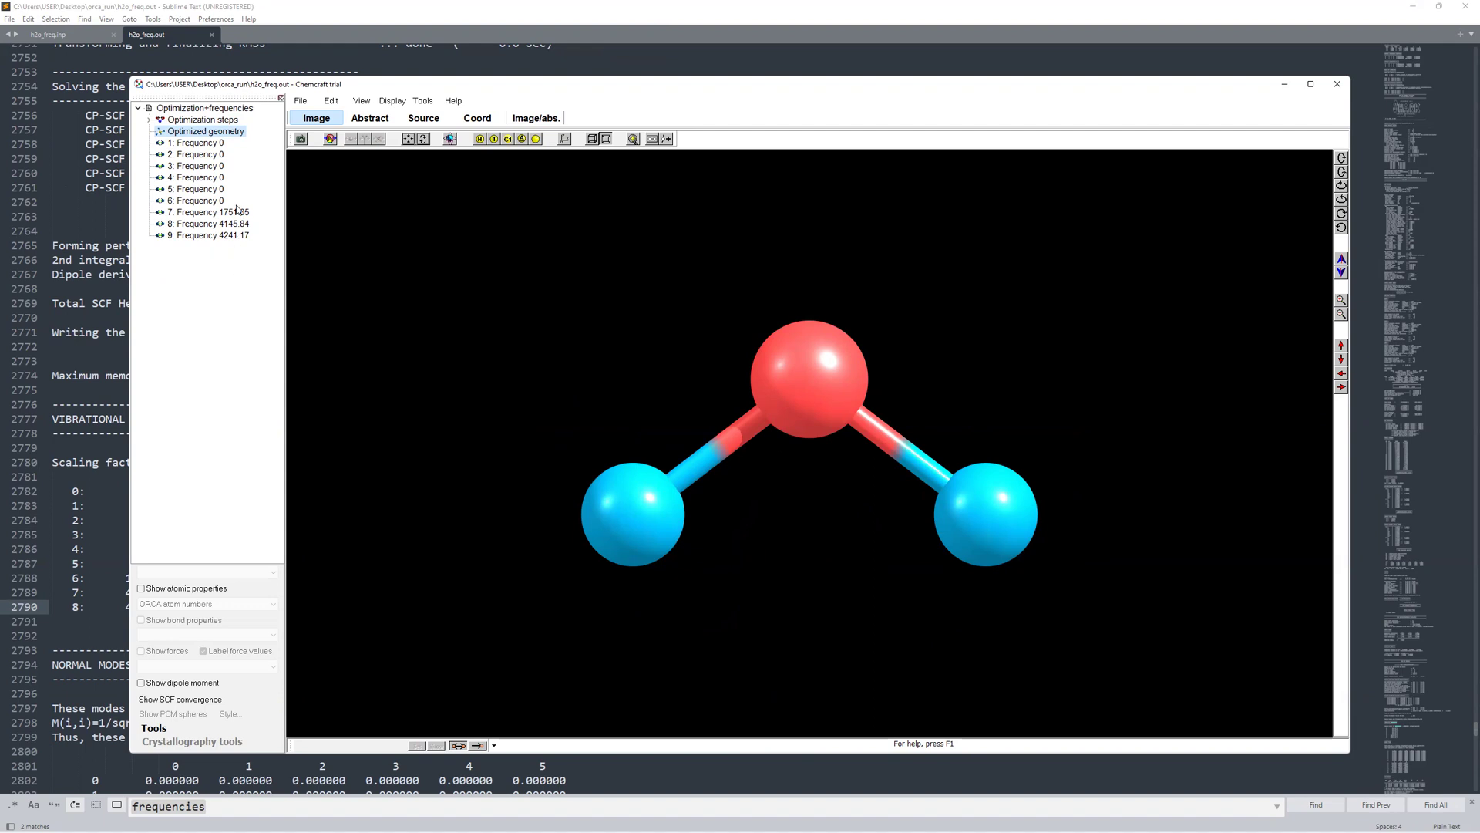
{"action": "left_click", "coordinate": [225, 153]}
{"action": "left_click", "coordinate": [221, 166]}
{"action": "left_click", "coordinate": [221, 190]}
{"action": "left_click", "coordinate": [221, 202]}
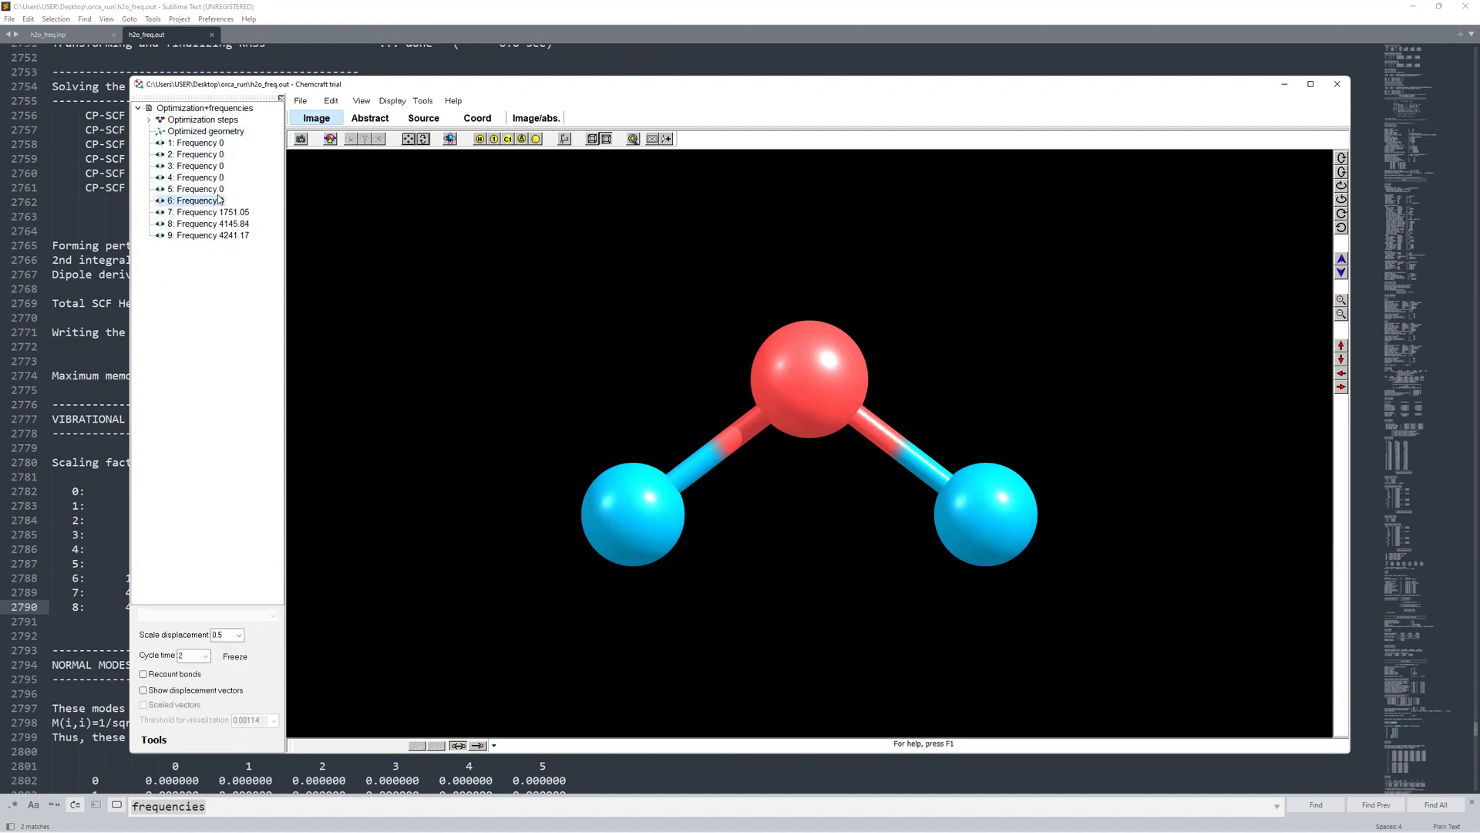
Step: Animate the 1751.05, 4145.84 and 4241.17 cm⁻¹ modes, cycling through them twice
{"action": "left_click", "coordinate": [220, 213]}
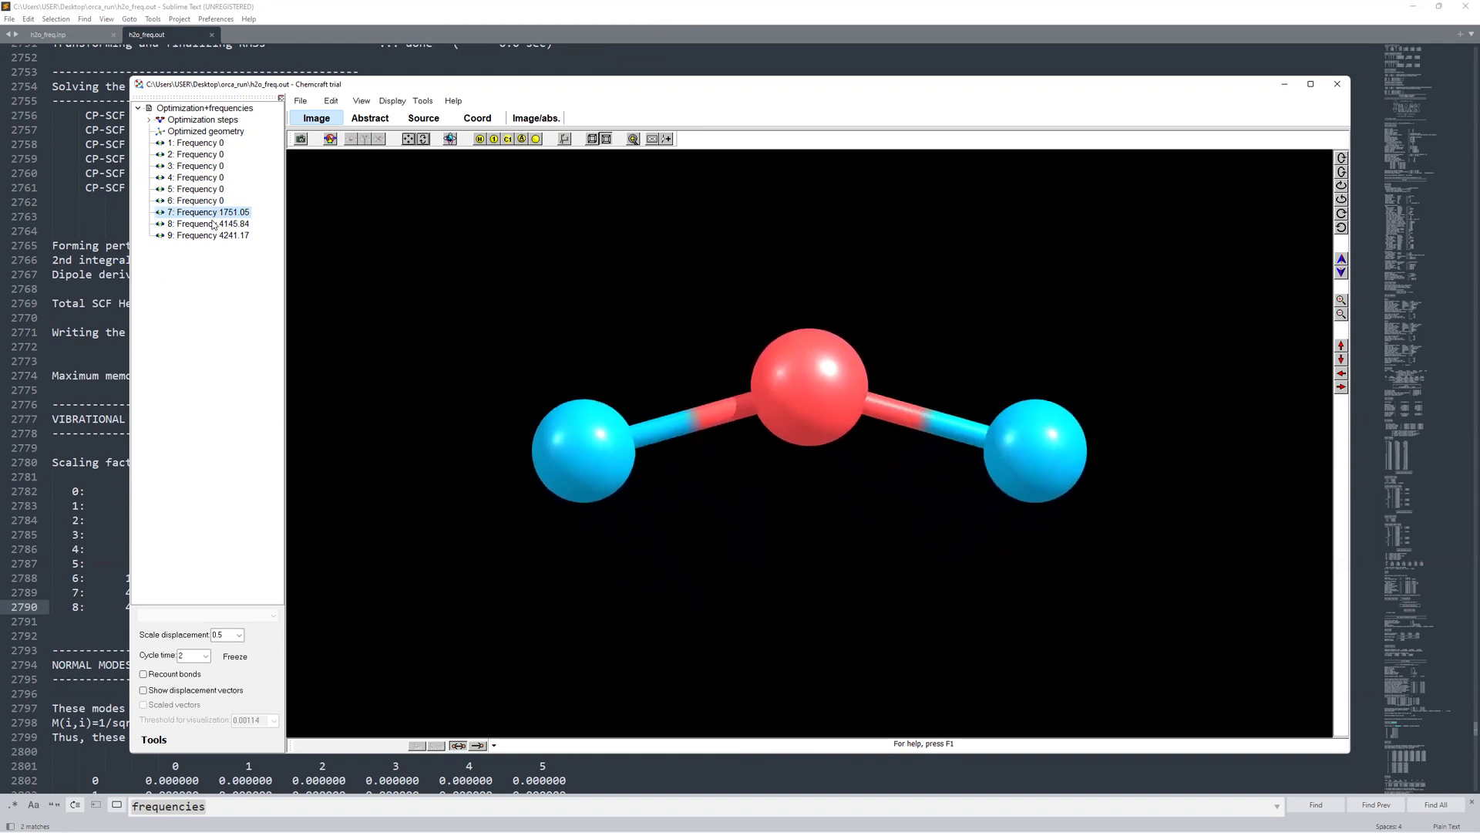
{"action": "left_click", "coordinate": [211, 224]}
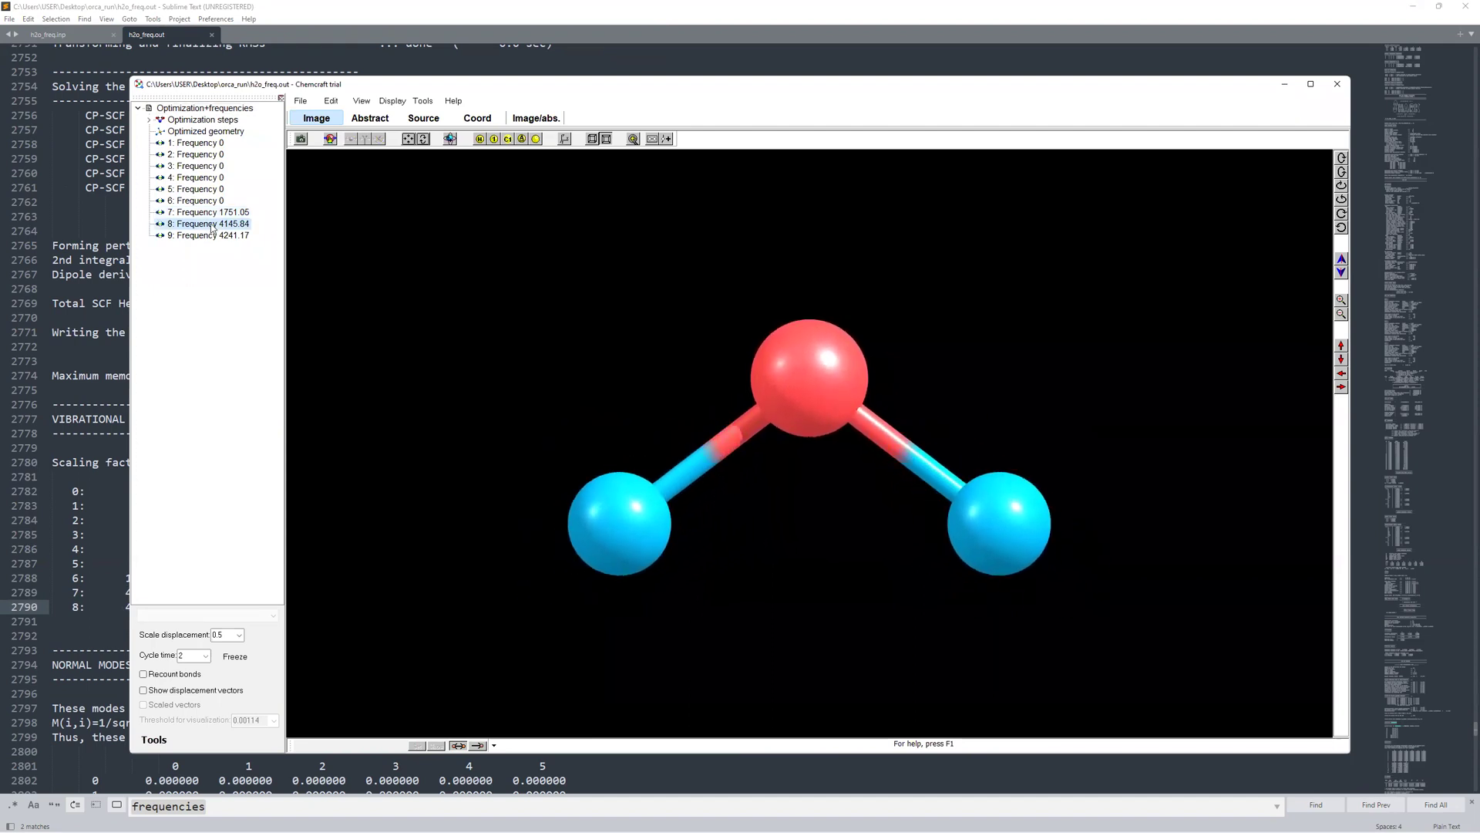
{"action": "left_click", "coordinate": [202, 236]}
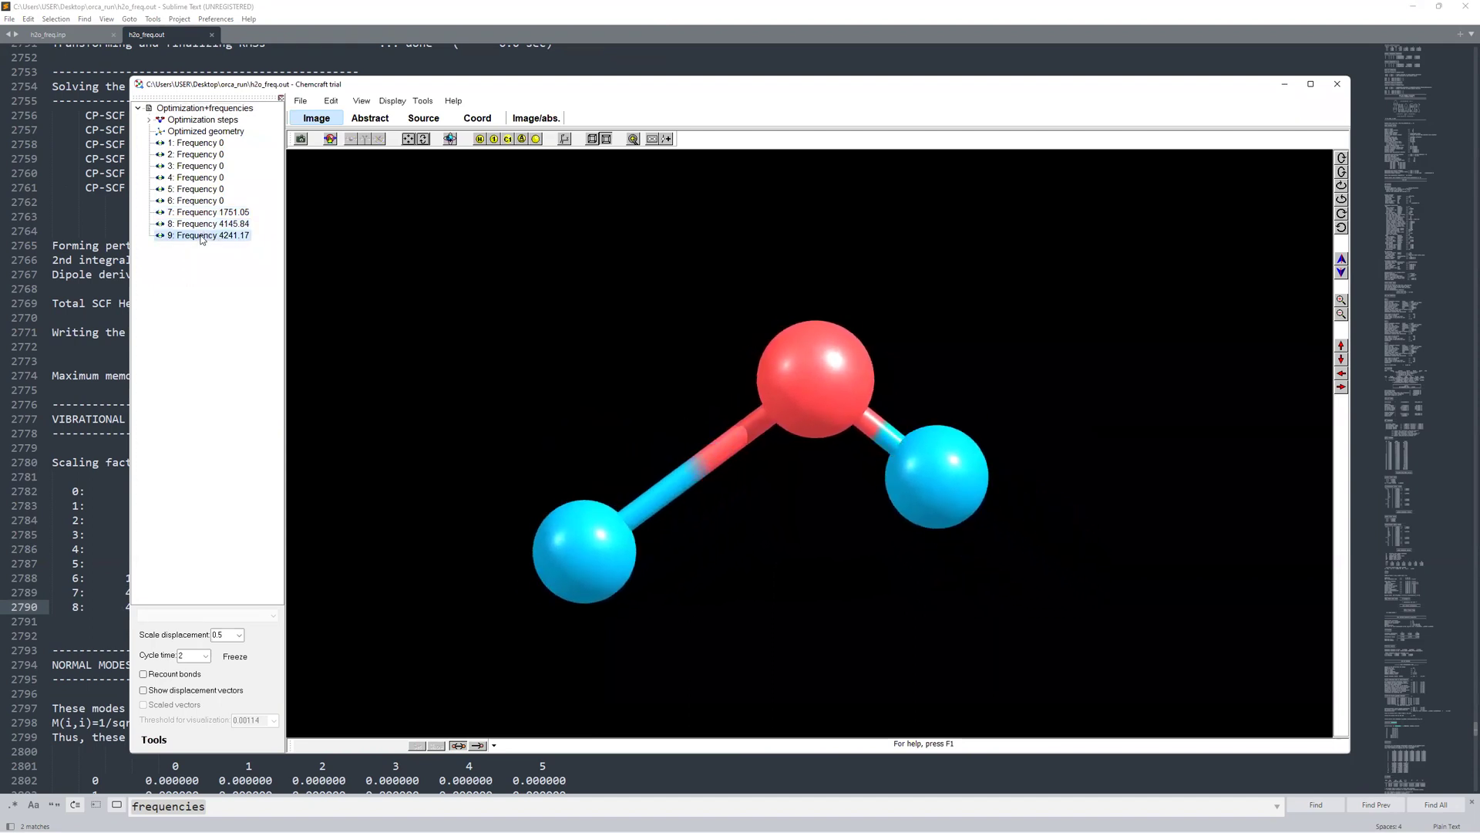
{"action": "left_click", "coordinate": [191, 215]}
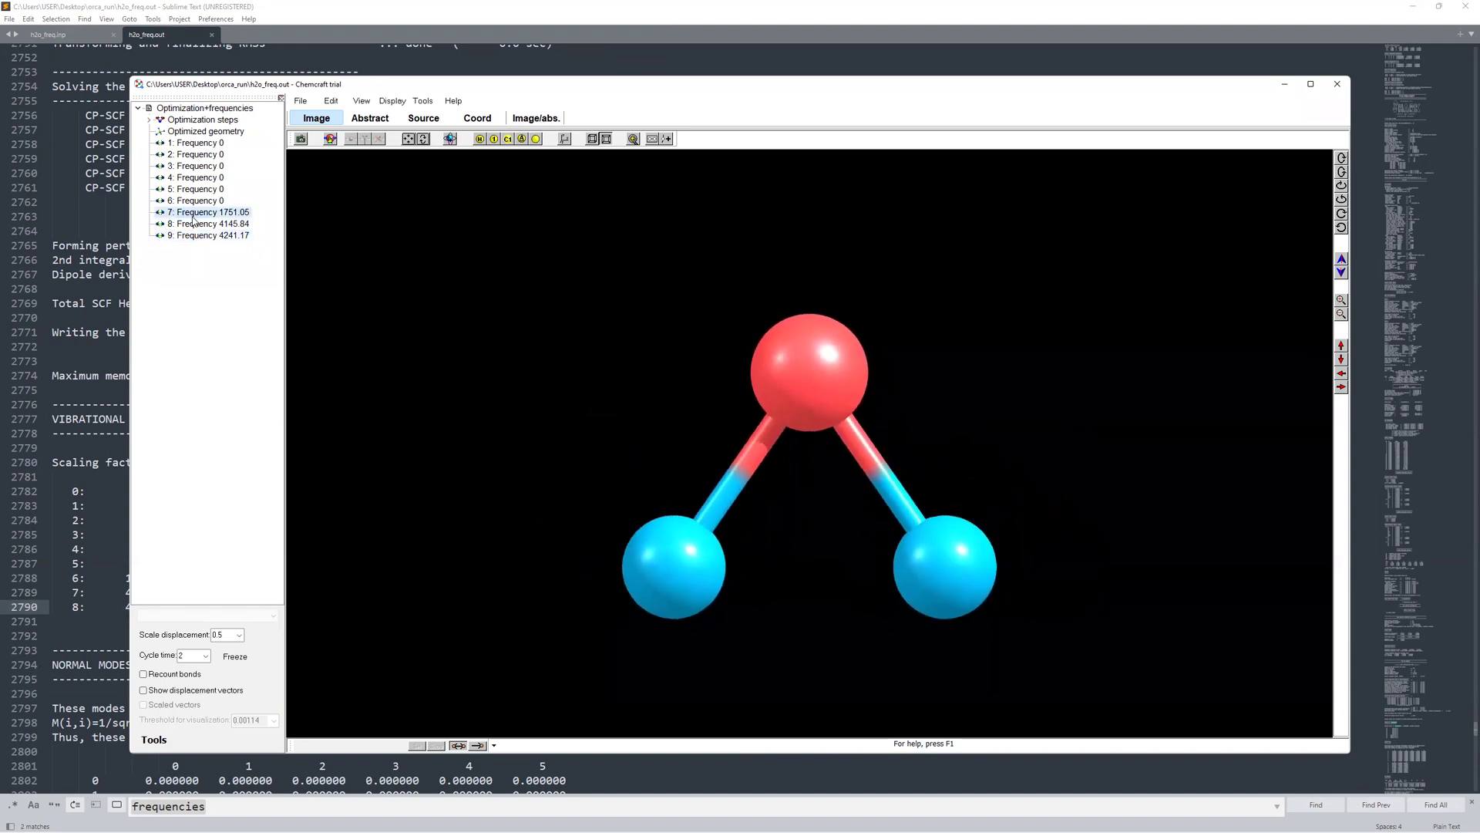
{"action": "left_click", "coordinate": [196, 224]}
{"action": "left_click", "coordinate": [201, 236]}
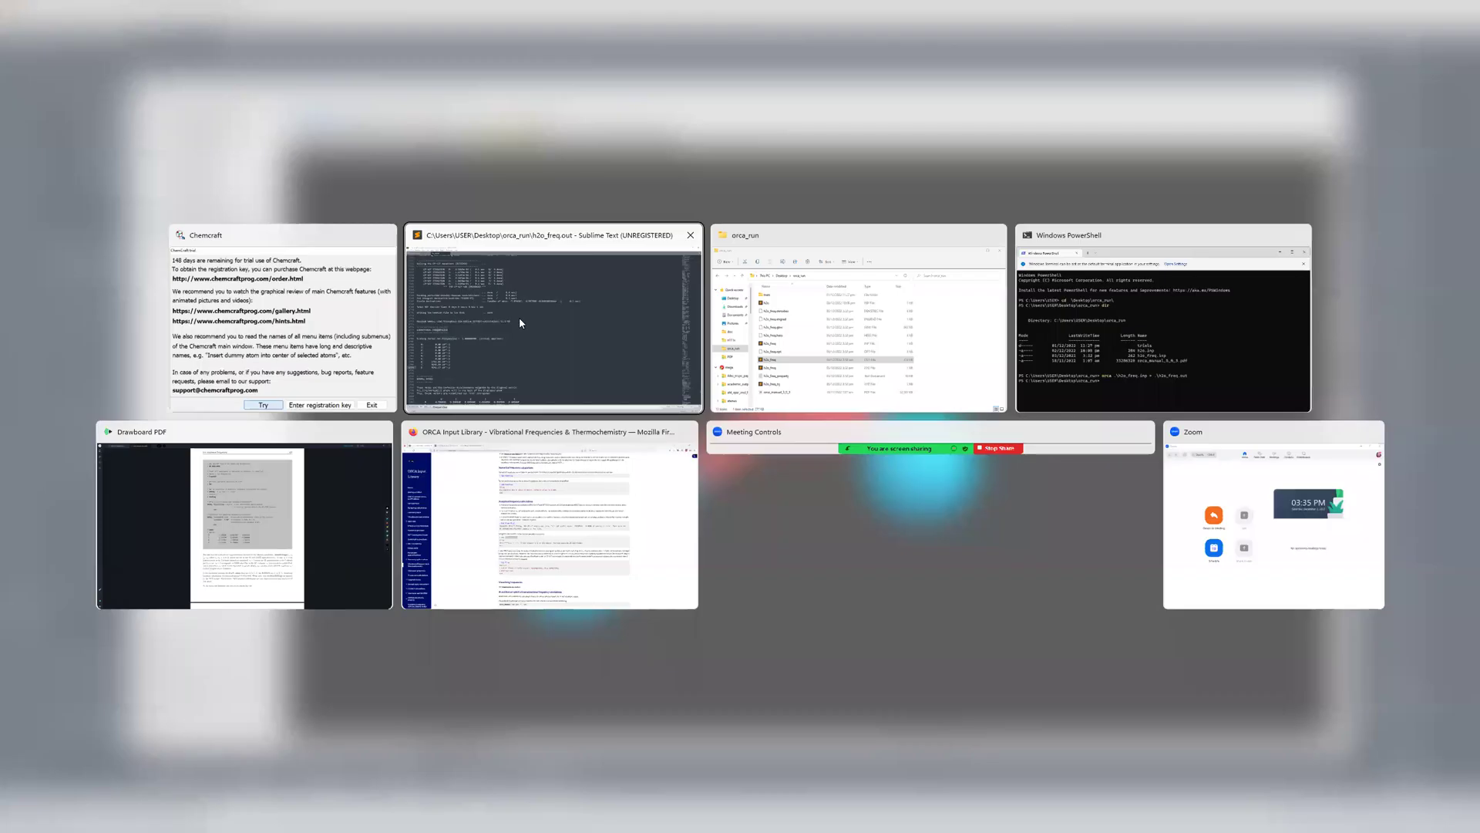
{"action": "key", "text": "alt+Tab"}
Step: Read the paper's literature water frequencies (1654, 3280, 3490 cm⁻¹), then return to h2o_freq.out
{"action": "left_click", "coordinate": [507, 454]}
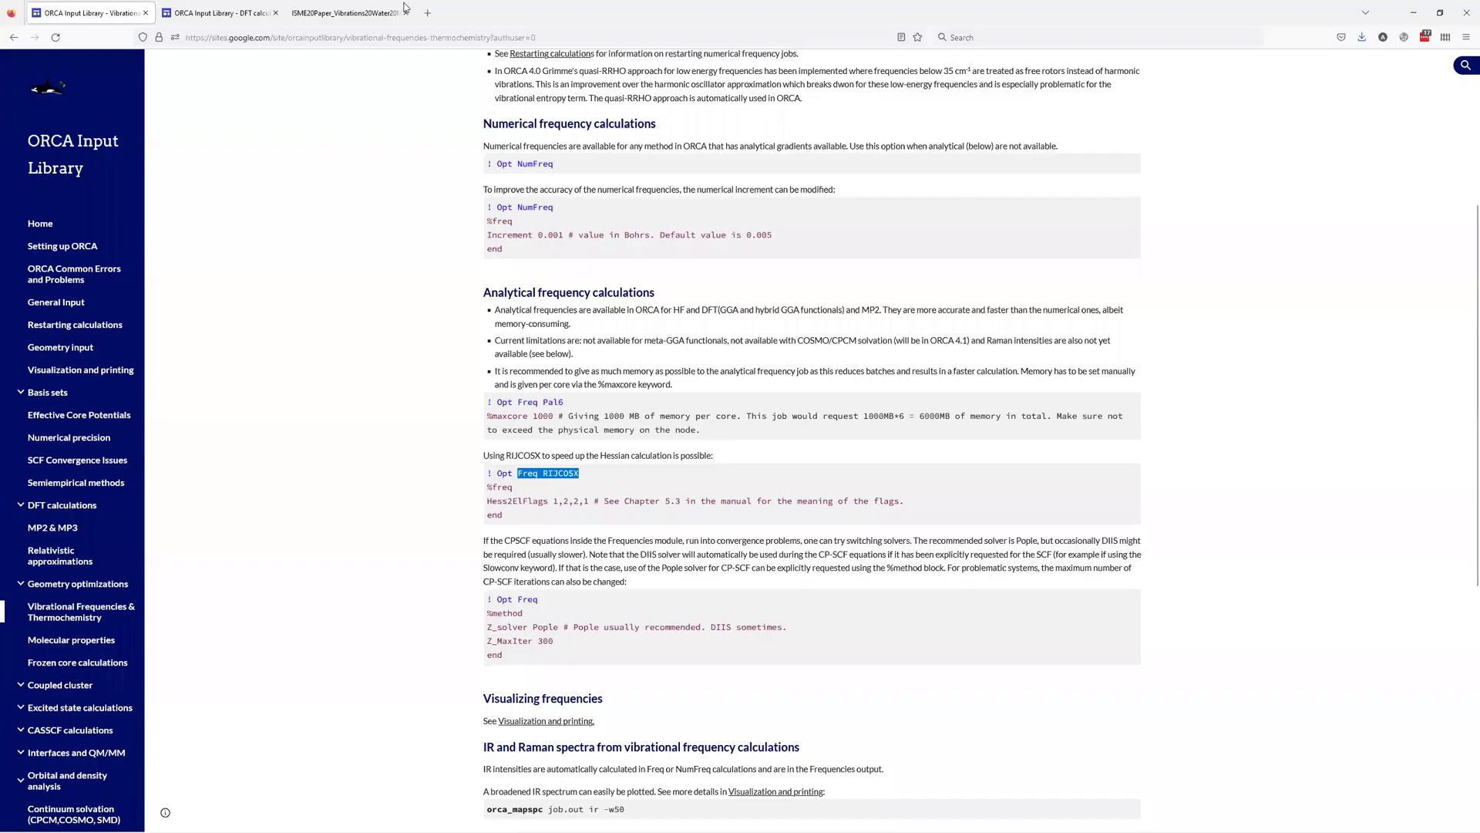
{"action": "key", "text": "ctrl+Tab"}
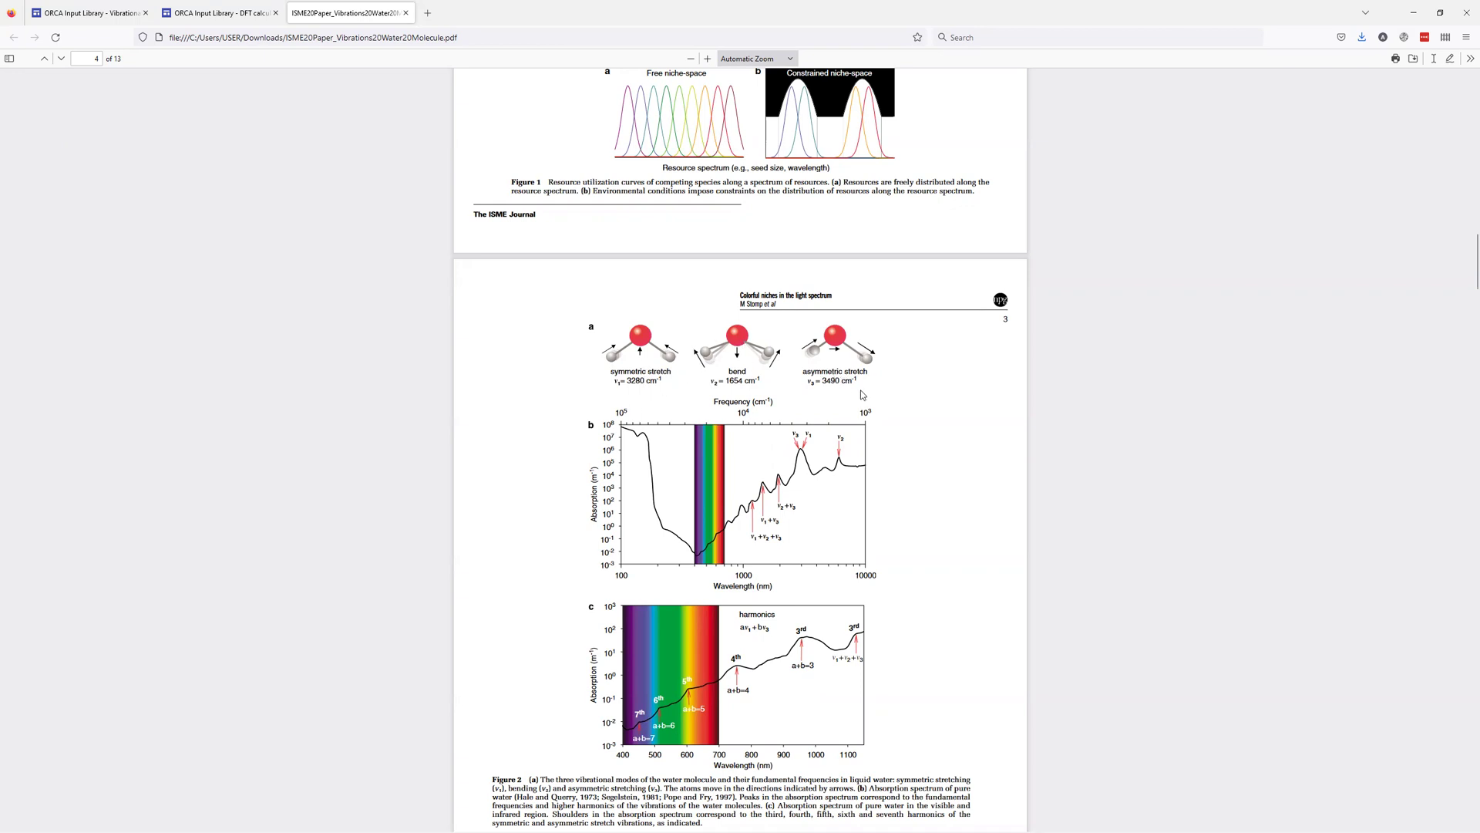
{"action": "key", "text": "alt+Tab"}
{"action": "left_click", "coordinate": [813, 354]}
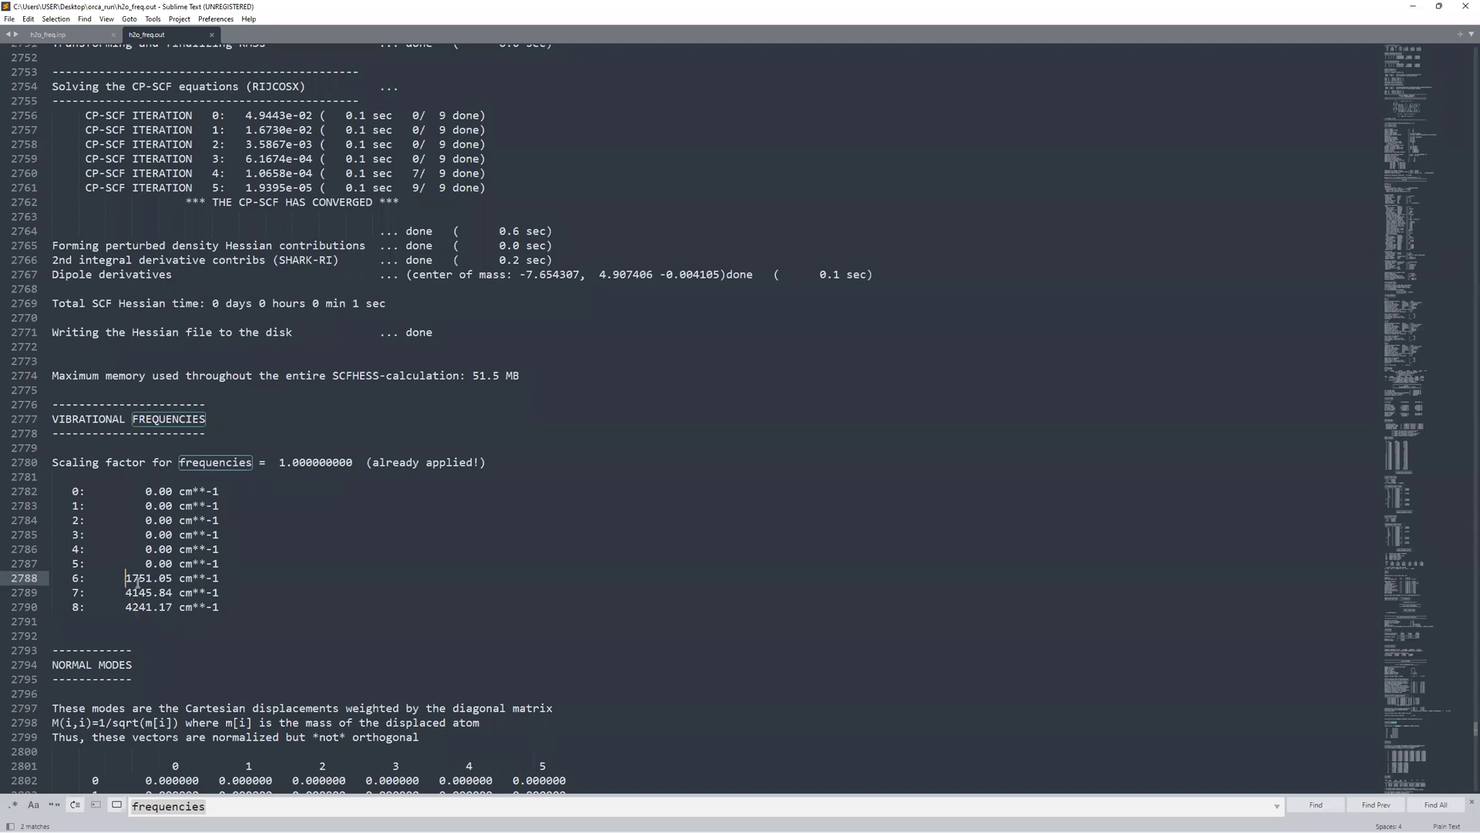
Step: Select computed frequencies 1751.05, 4145.84 and 4241.17 cm**-1 (lines 2788–2790), then switch to the paper
{"action": "left_click_drag", "start_coordinate": [125, 578], "coordinate": [219, 607]}
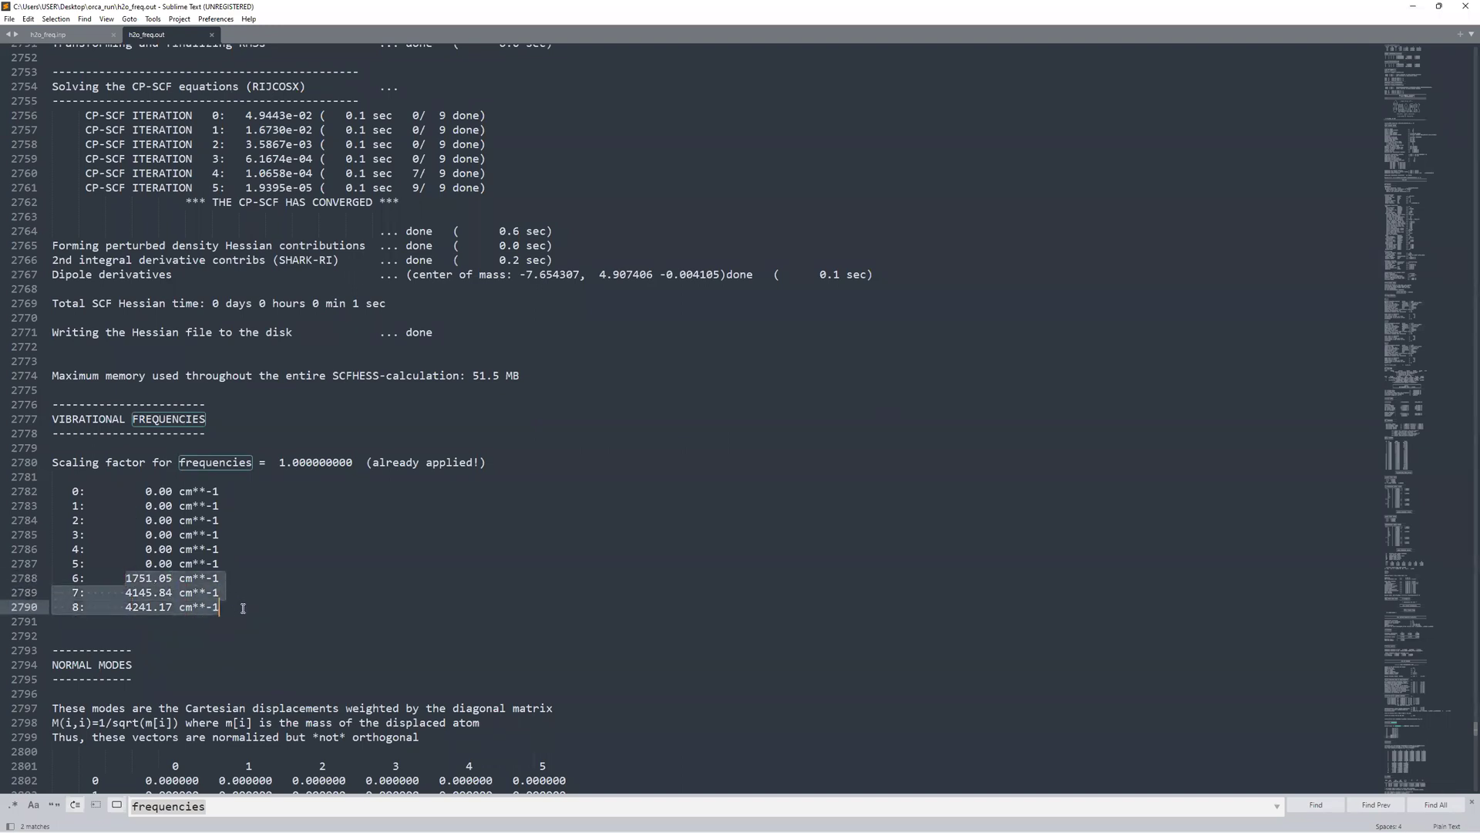
{"action": "left_click", "coordinate": [244, 595]}
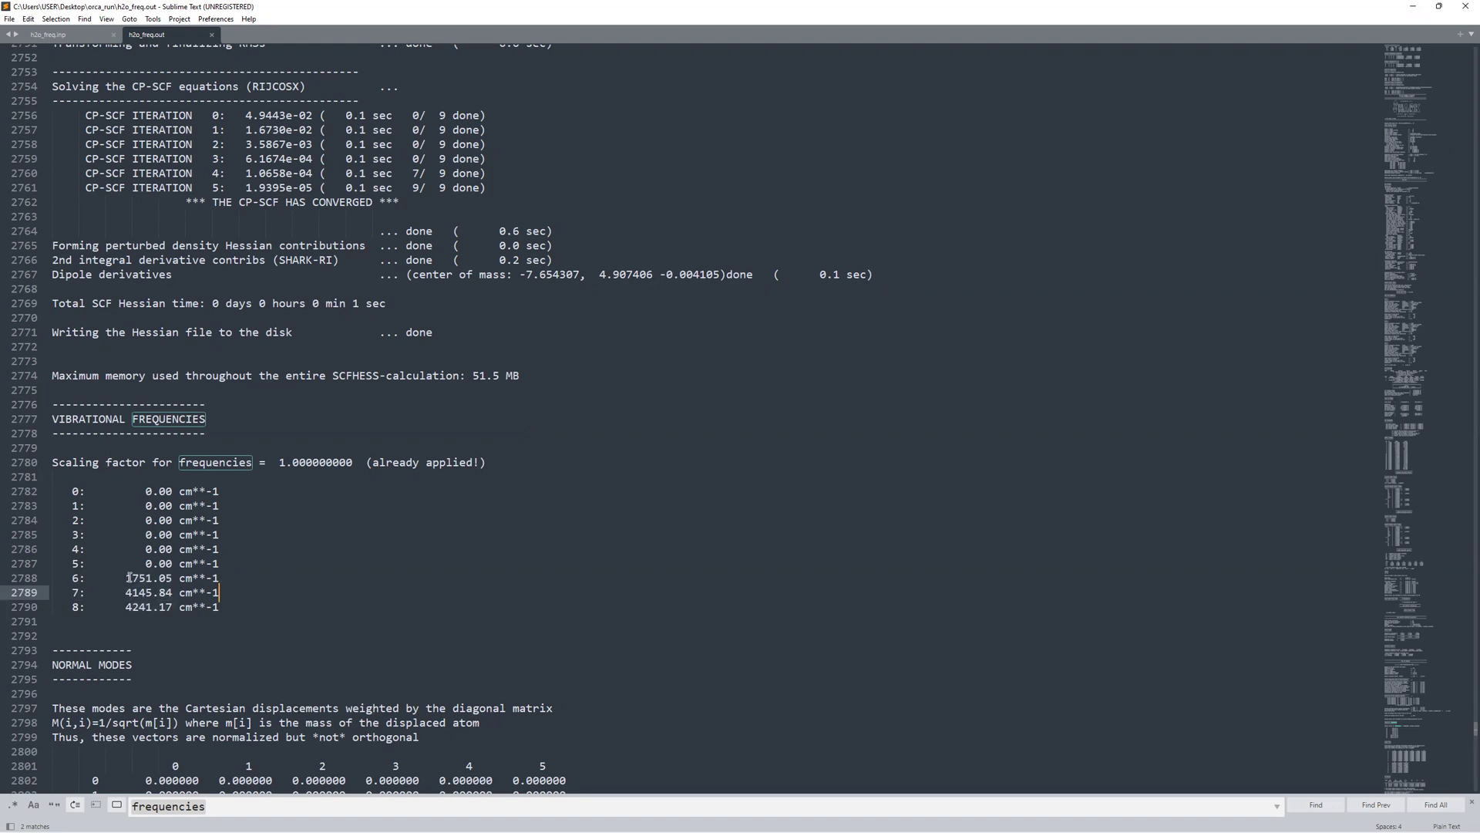
{"action": "left_click_drag", "start_coordinate": [128, 578], "coordinate": [223, 606]}
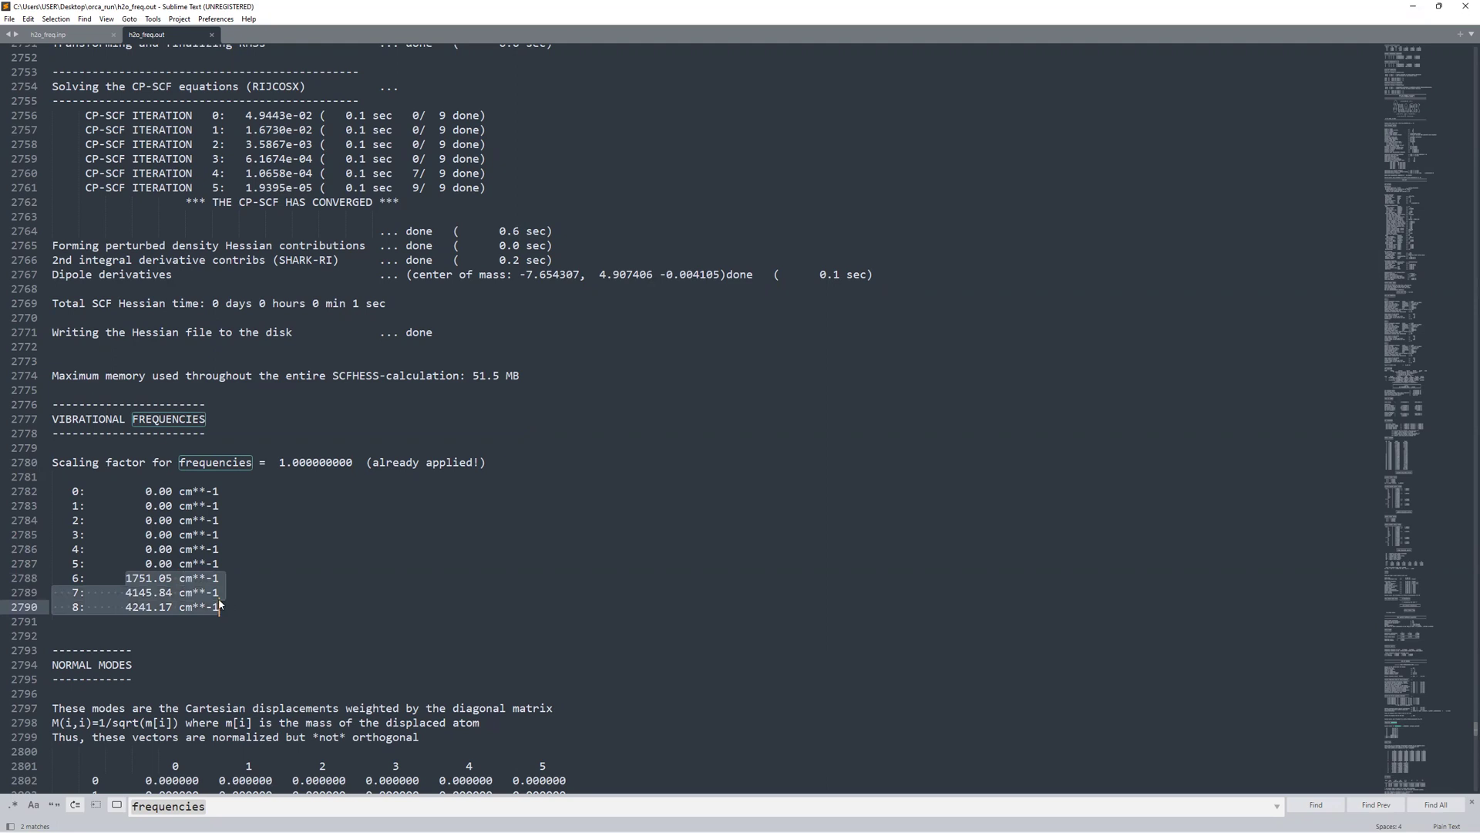
{"action": "key", "text": "alt+Tab"}
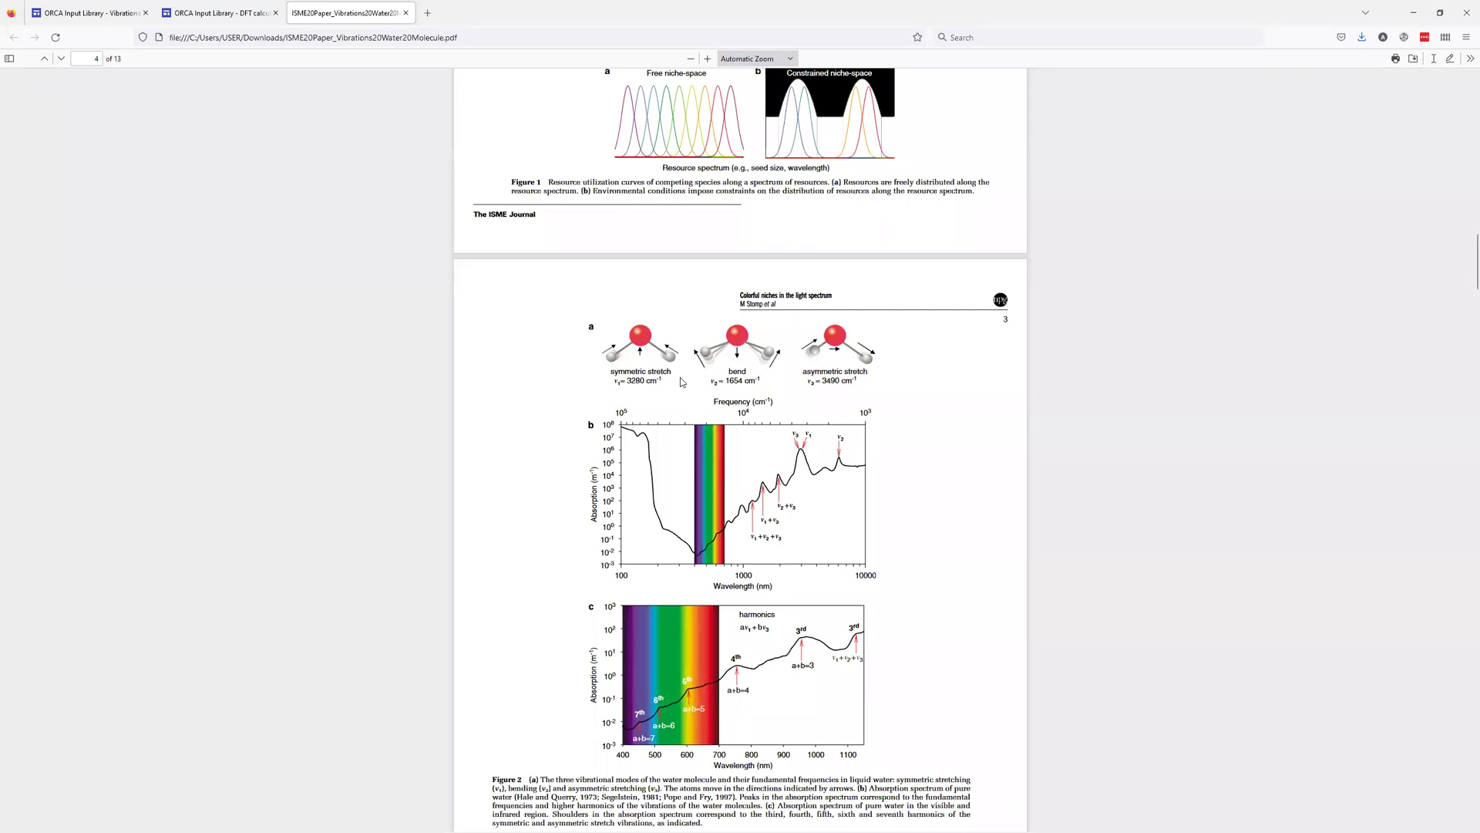
Step: Return from the paper's Figure 2a to the h2o_freq.out frequency table
{"action": "key", "text": "alt+Tab"}
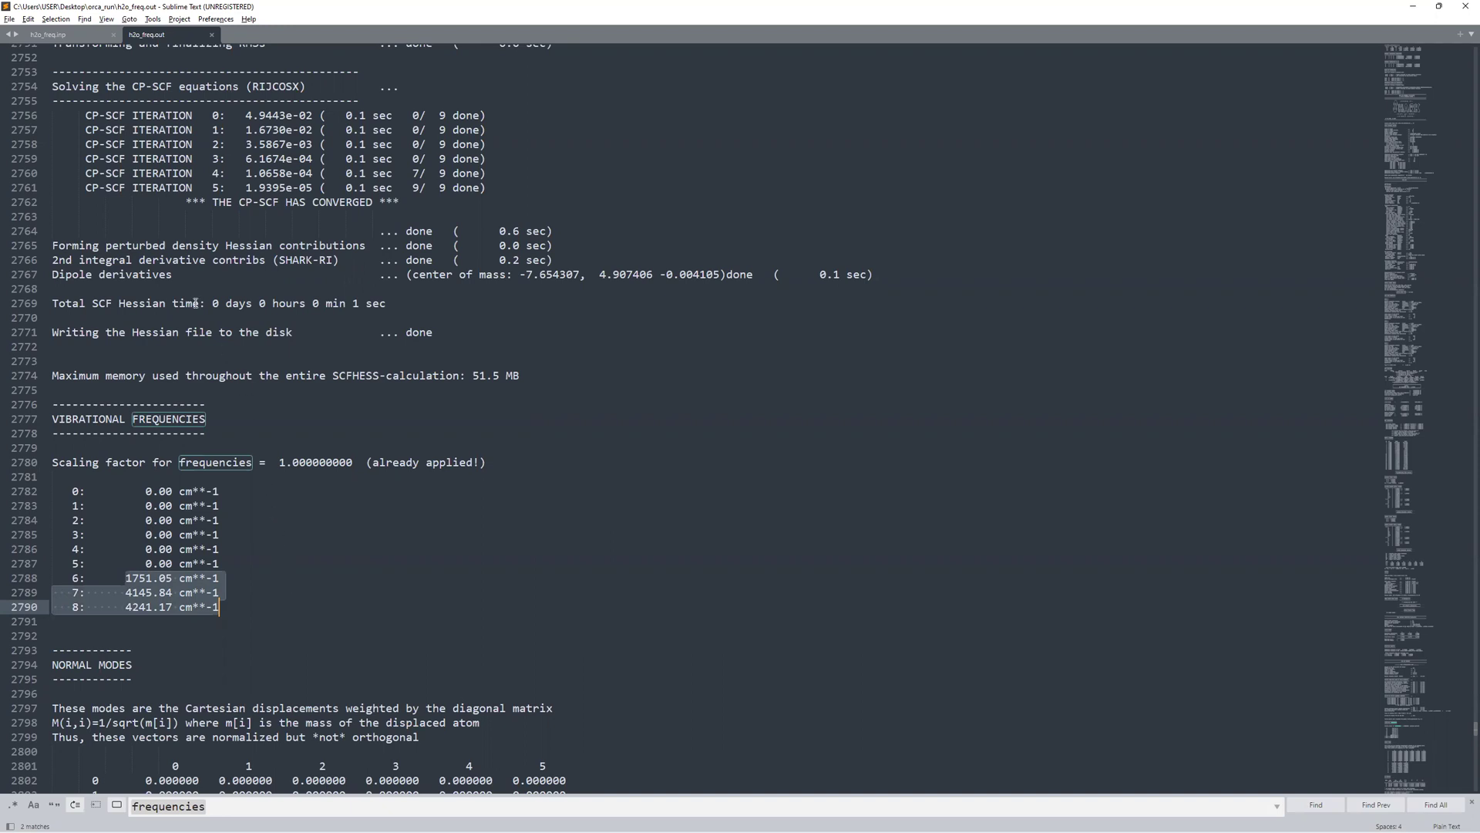
Step: Inspect line 4 of h2o_freq.inp, highlighting the def2-SVP basis in 'RHF OPT Freq RIJCOSX def2-SVP'
{"action": "left_click", "coordinate": [92, 32]}
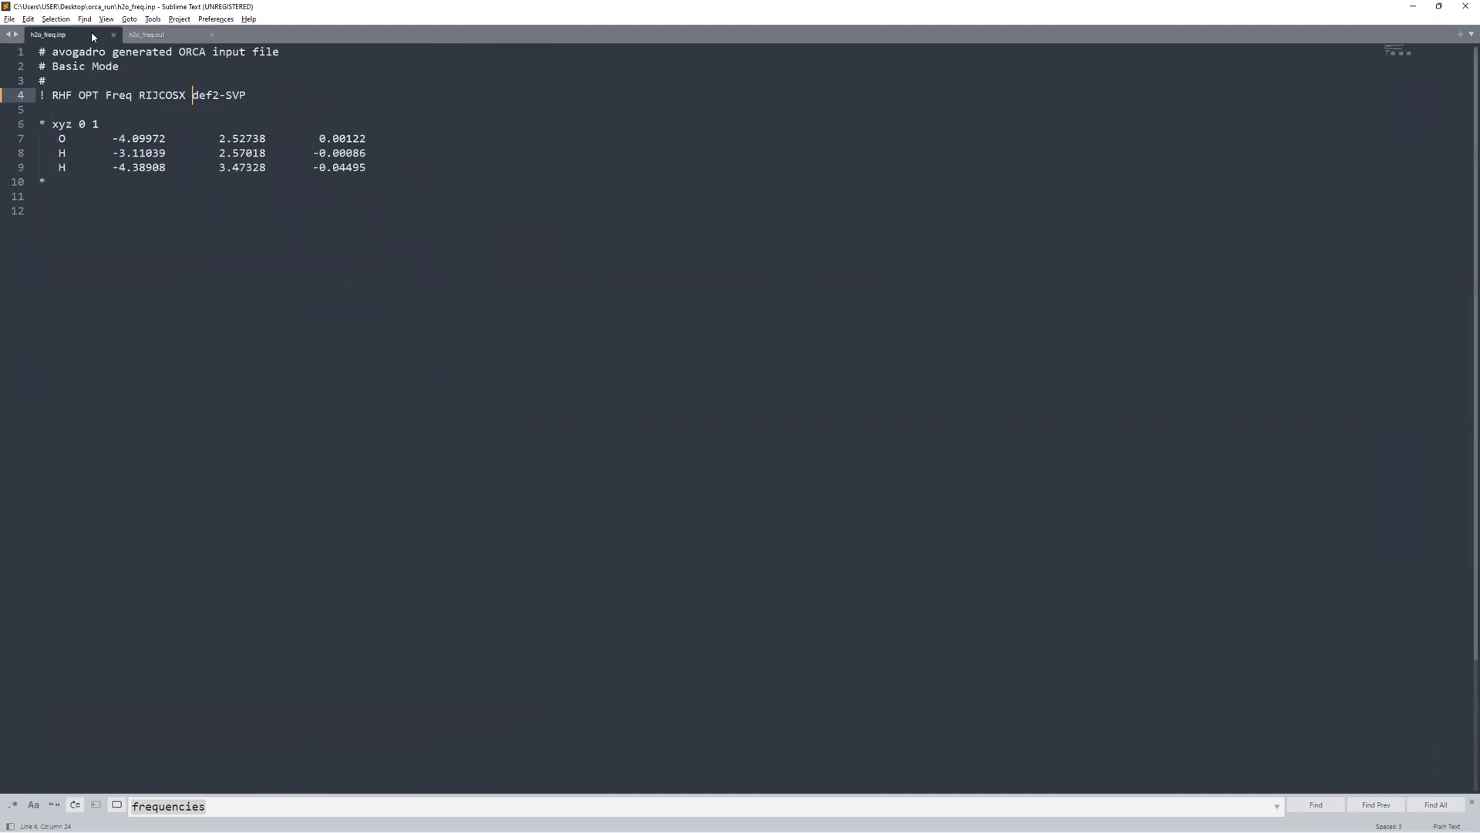
{"action": "left_click", "coordinate": [75, 96]}
{"action": "left_click_drag", "start_coordinate": [192, 95], "coordinate": [241, 97]}
{"action": "left_click", "coordinate": [259, 94]}
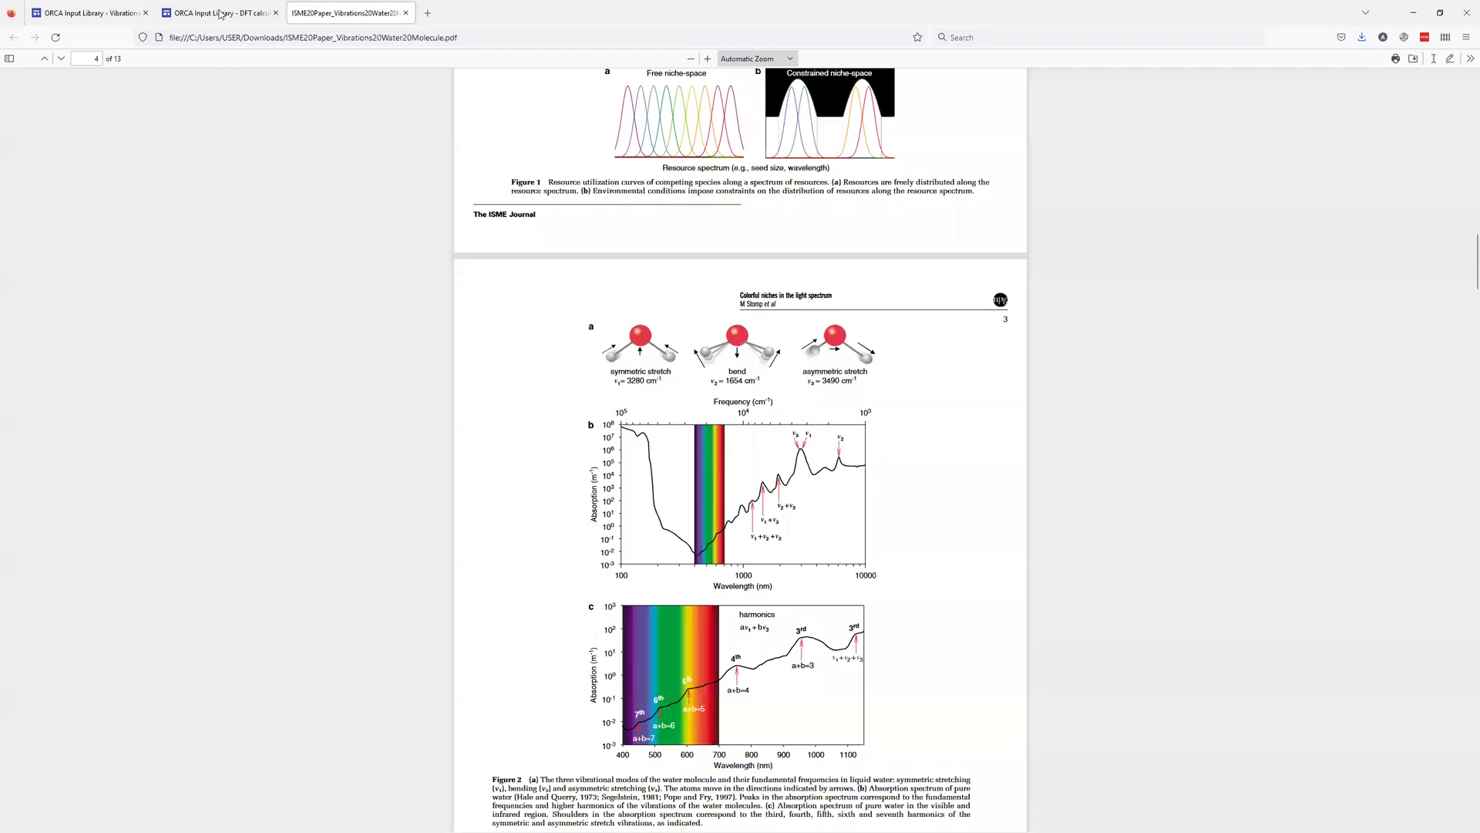
Step: Select and copy 'B3LYP def2-TZVP' from the B3LYP hybrid functional example on the DFT page
{"action": "left_click", "coordinate": [220, 13]}
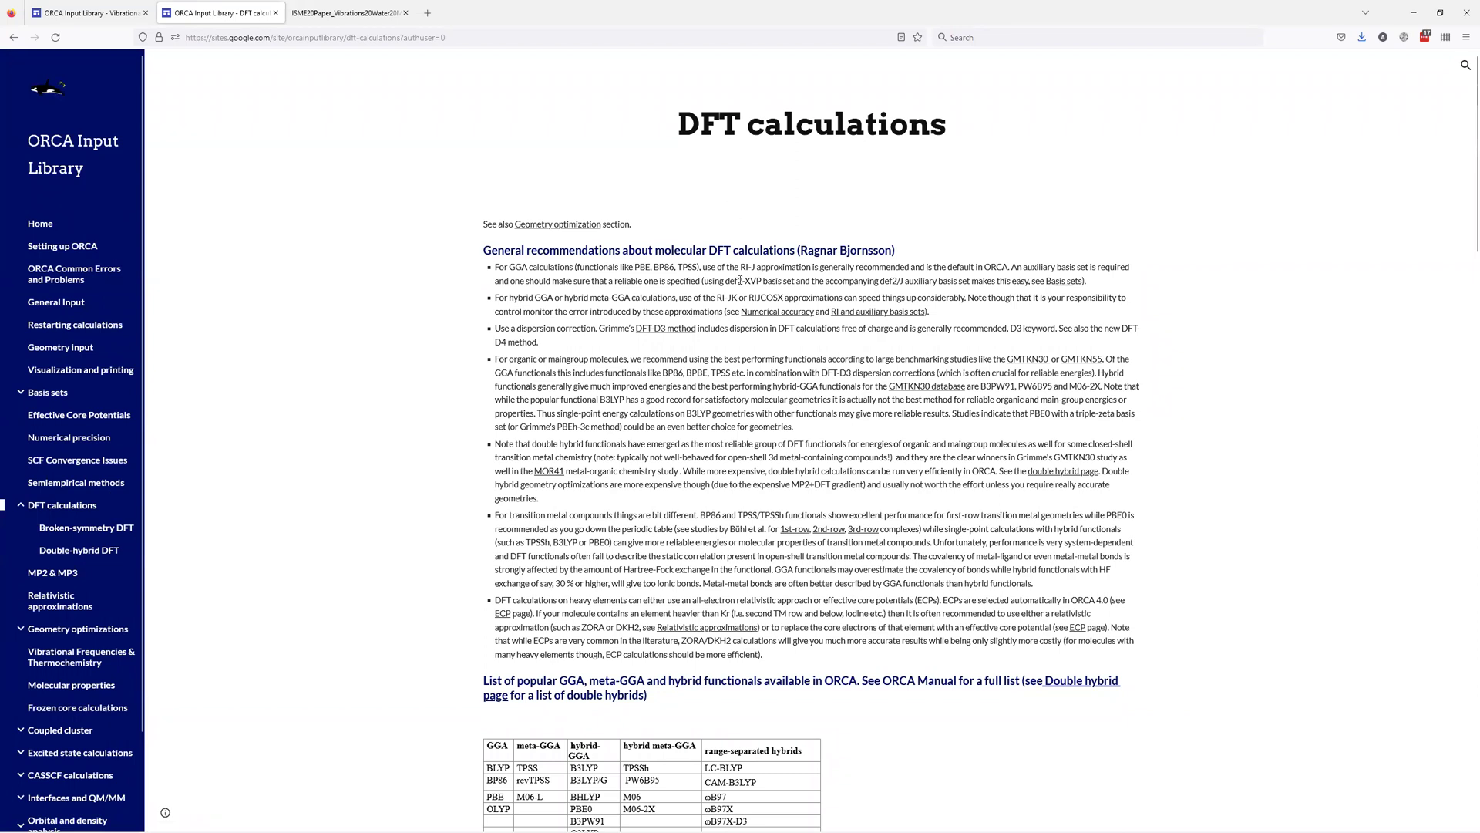
{"action": "scroll", "coordinate": [755, 437], "scroll_direction": "down", "scroll_amount": 4}
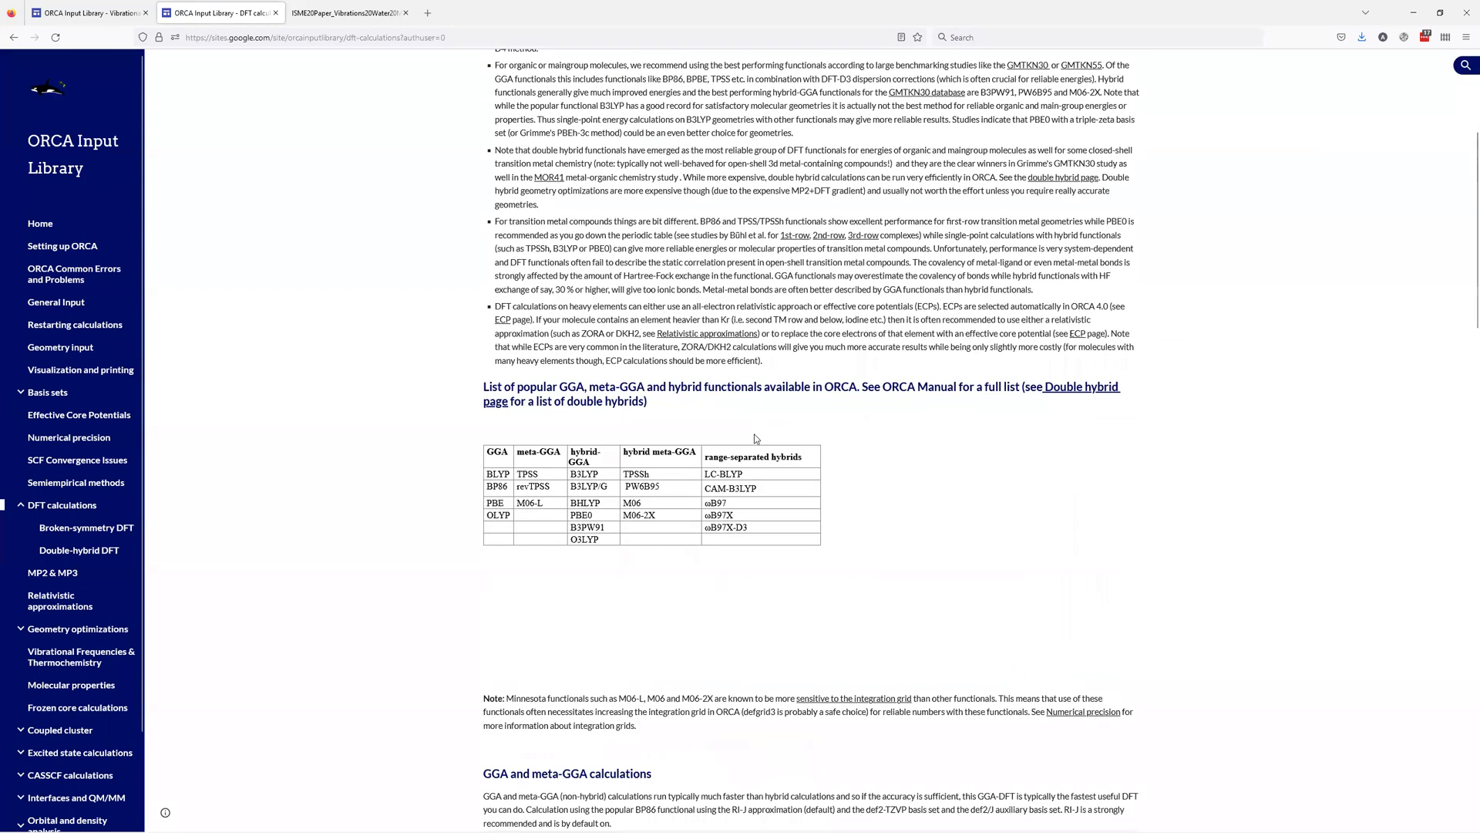
{"action": "scroll", "coordinate": [756, 437], "scroll_direction": "down", "scroll_amount": 4}
{"action": "scroll", "coordinate": [755, 434], "scroll_direction": "down", "scroll_amount": 3}
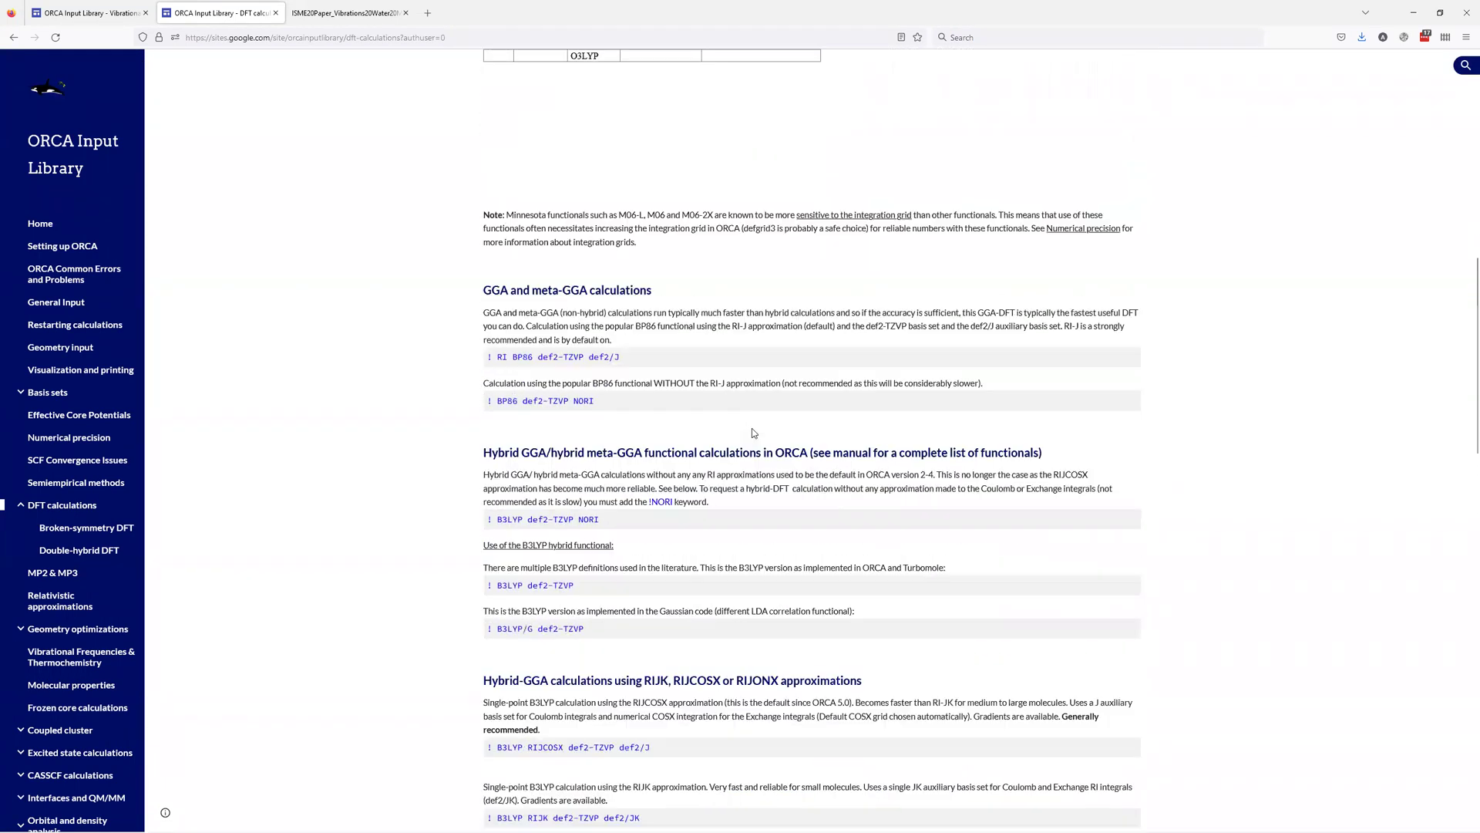
{"action": "scroll", "coordinate": [754, 429], "scroll_direction": "down", "scroll_amount": 1}
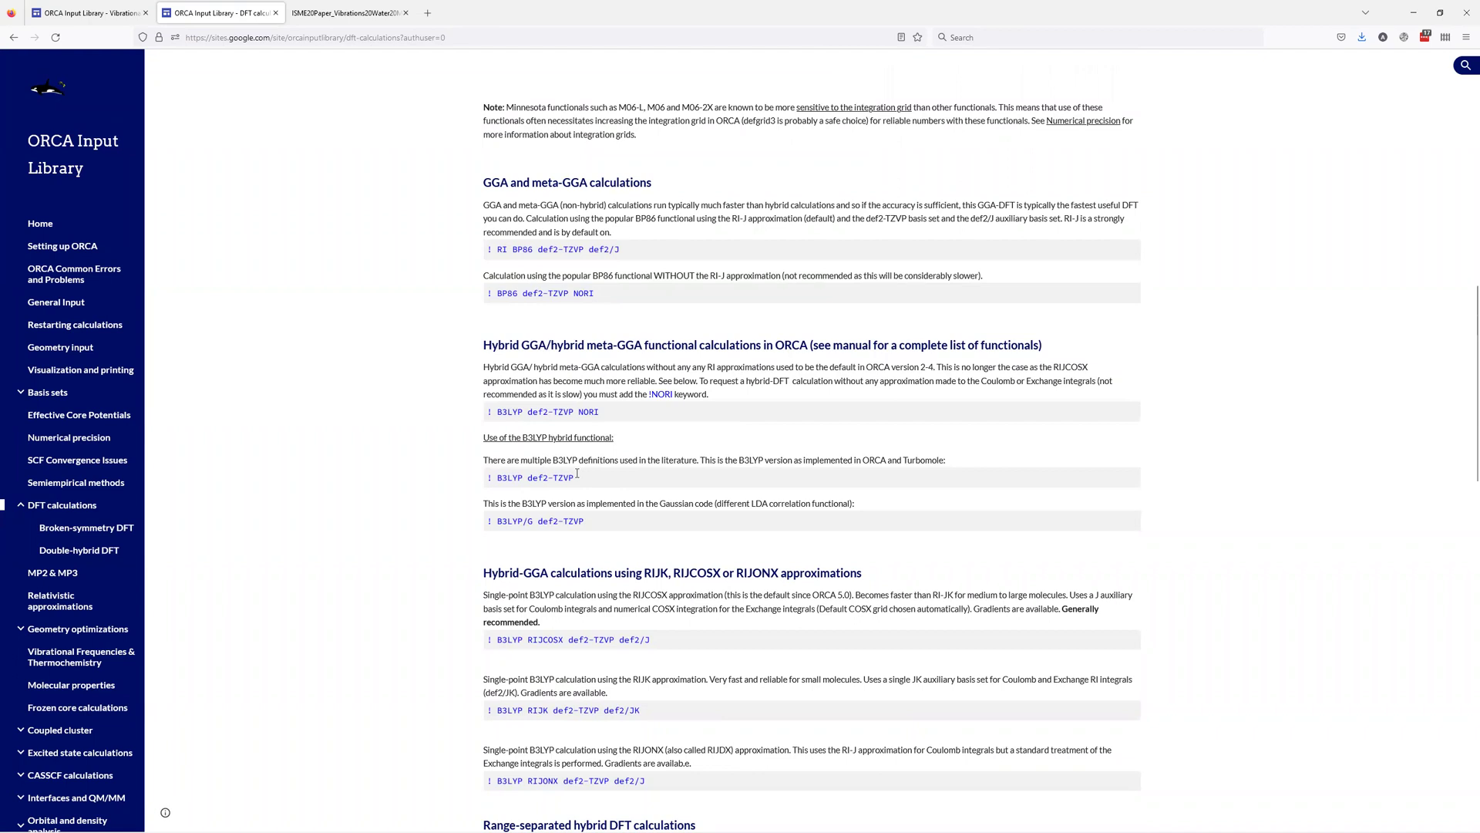
{"action": "left_click_drag", "start_coordinate": [578, 473], "coordinate": [498, 478]}
{"action": "left_click", "coordinate": [498, 478]}
{"action": "left_click_drag", "start_coordinate": [493, 475], "coordinate": [581, 488]}
{"action": "key", "text": "ctrl+c"}
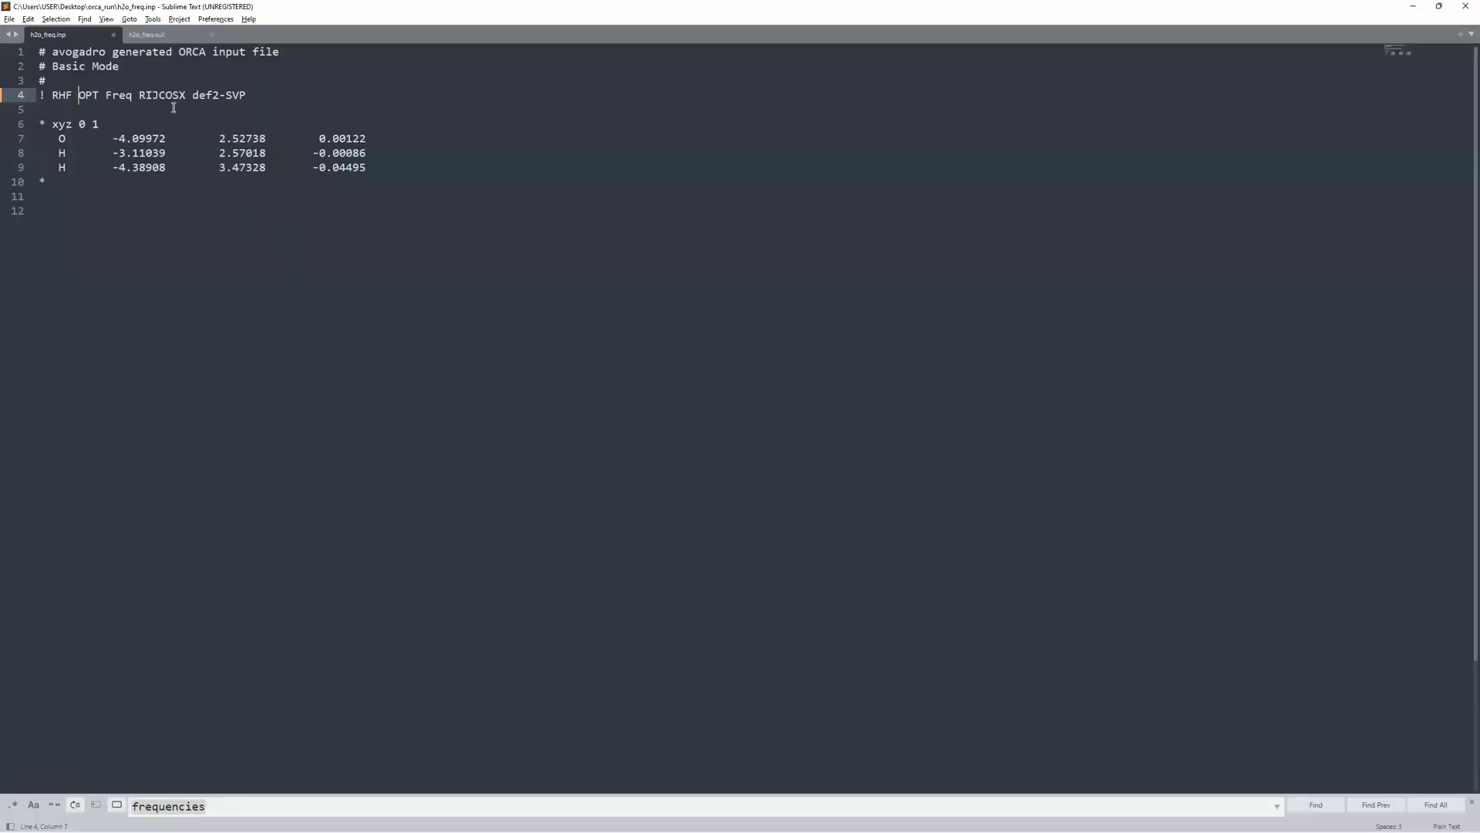
Step: Change the route line to 'B3LYP def2-TZVP OPT Freq RIJCOSX', replacing RHF and removing def2-SVP
{"action": "key", "text": "BackSpace"}
{"action": "key", "text": "BackSpace"}
{"action": "key", "text": "BackSpace"}
{"action": "key", "text": "BackSpace"}
{"action": "key", "text": "ctrl+v"}
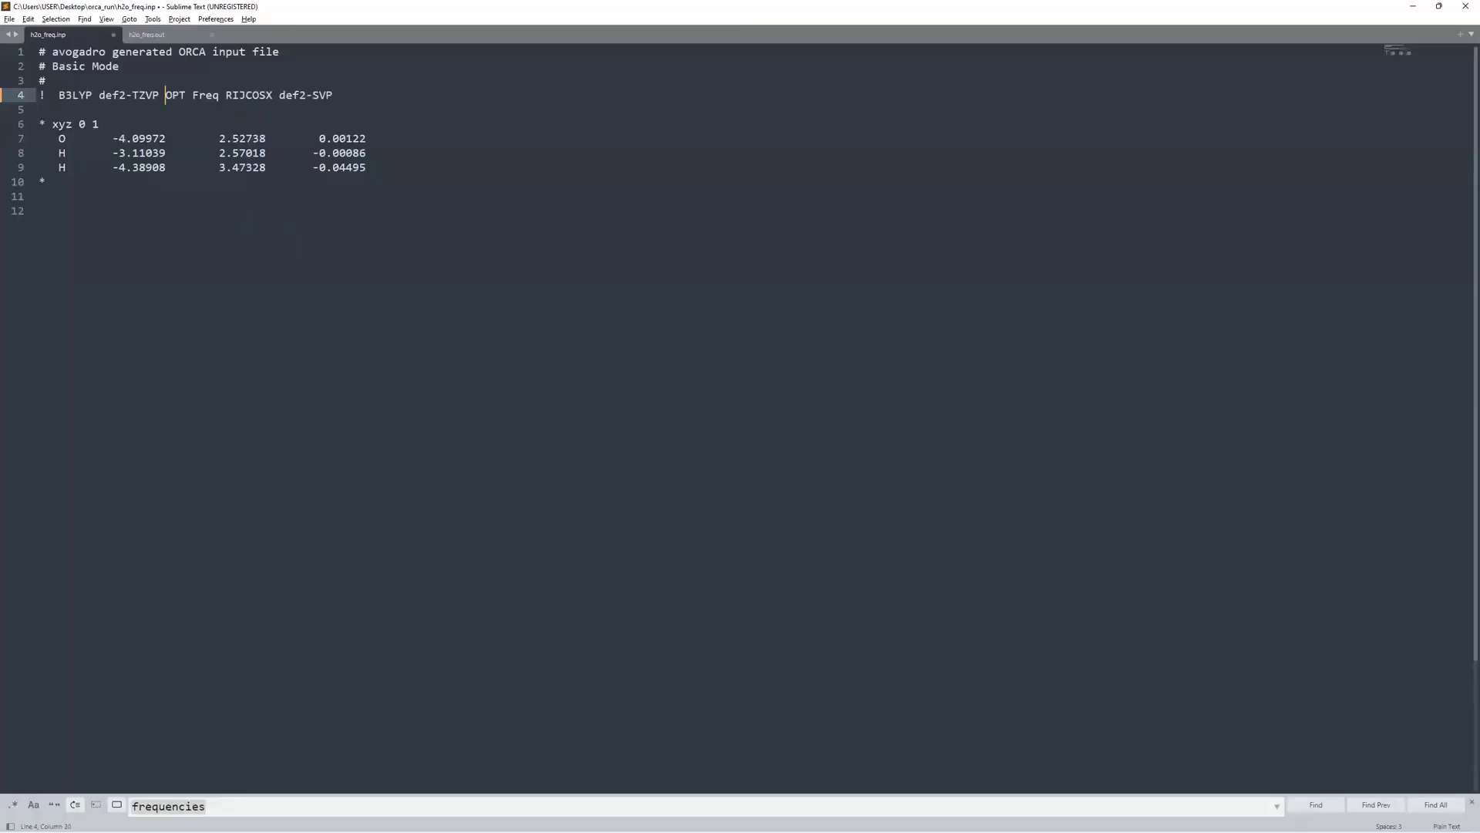
{"action": "key", "text": "BackSpace"}
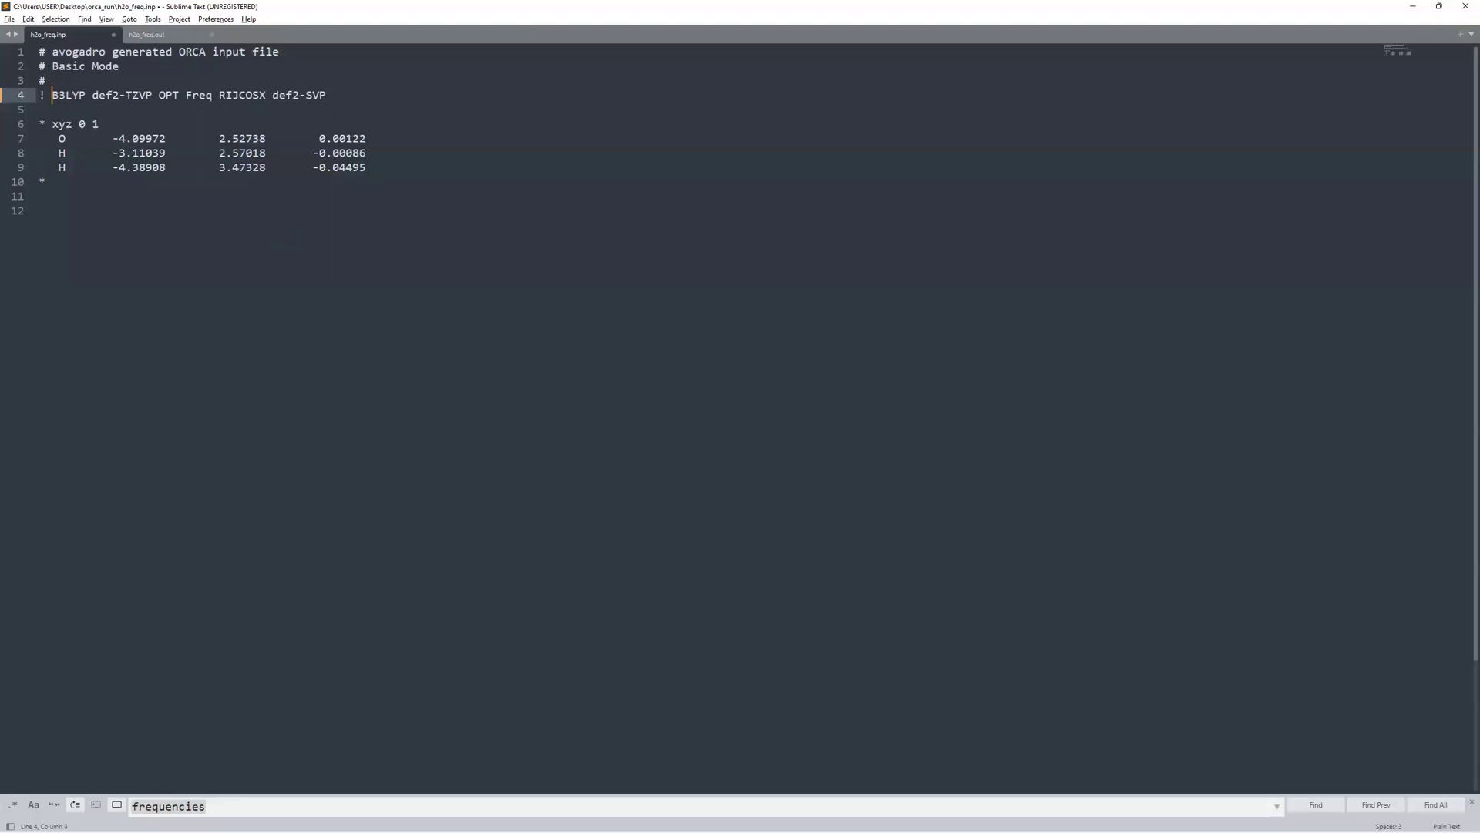
{"action": "left_click", "coordinate": [119, 94]}
{"action": "left_click", "coordinate": [266, 95]}
{"action": "left_click_drag", "start_coordinate": [266, 95], "coordinate": [327, 95]}
{"action": "key", "text": "BackSpace"}
Step: Save the edited input as h2o_freq_b3lyp.inp
{"action": "key", "text": "ctrl+shift+s"}
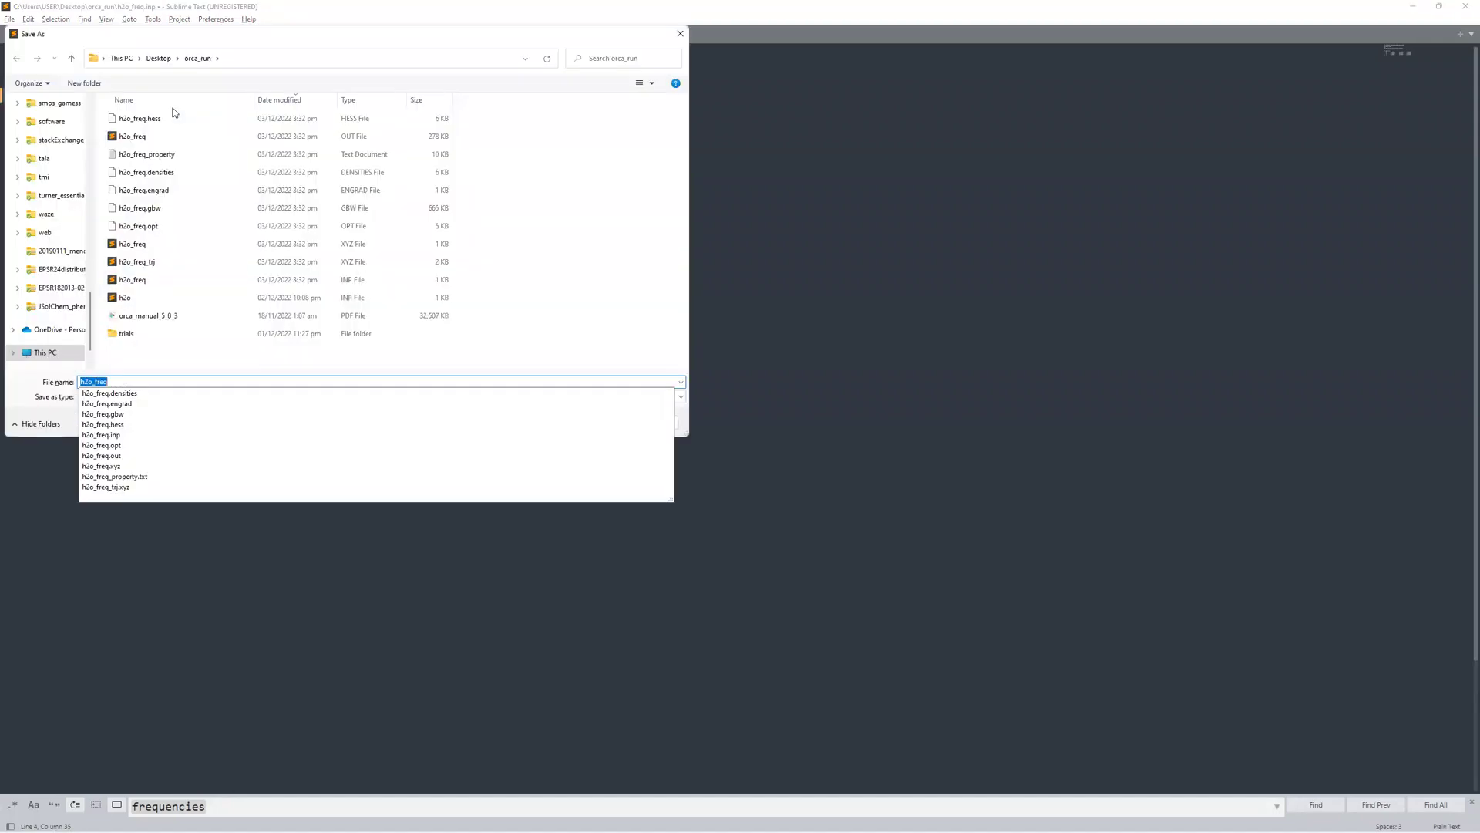
{"action": "key", "text": "End"}
{"action": "type", "text": "_b3l"}
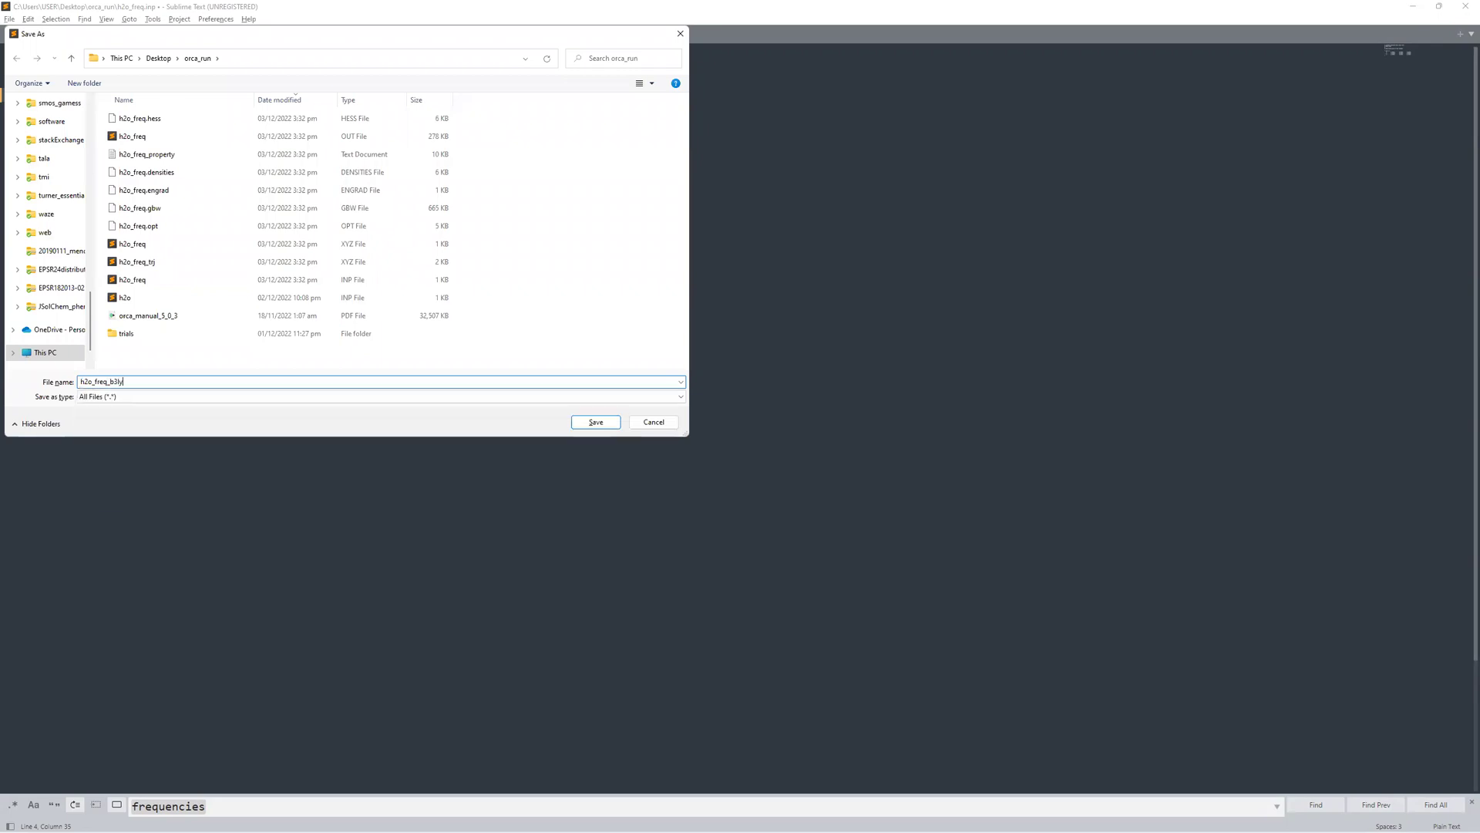
{"action": "type", "text": "yp"}
{"action": "key", "text": "Return"}
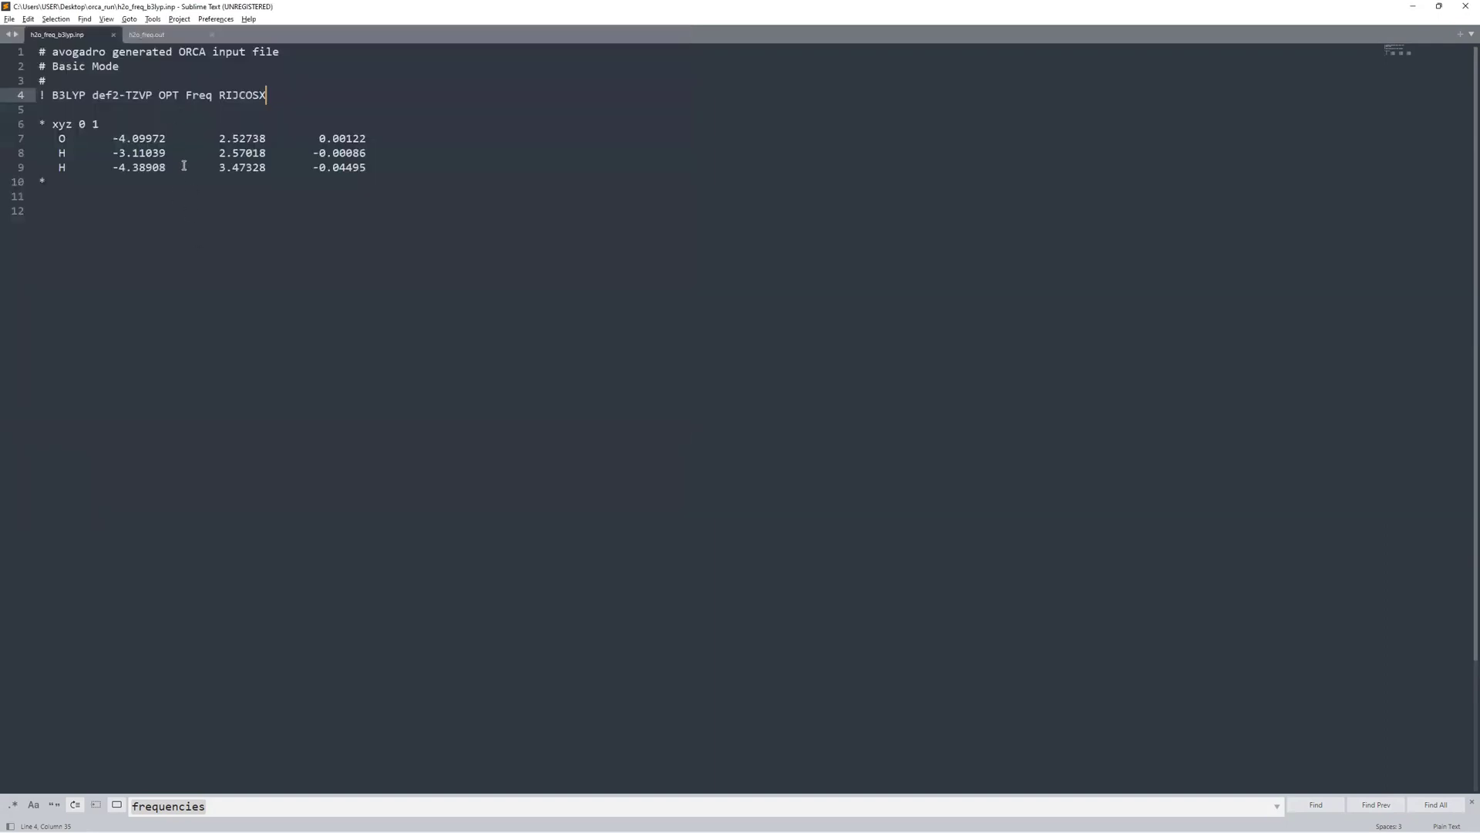
Step: Copy the new file name and begin the command 'orca .\h2o_freq_b3lyp.inp'
{"action": "left_click", "coordinate": [185, 168]}
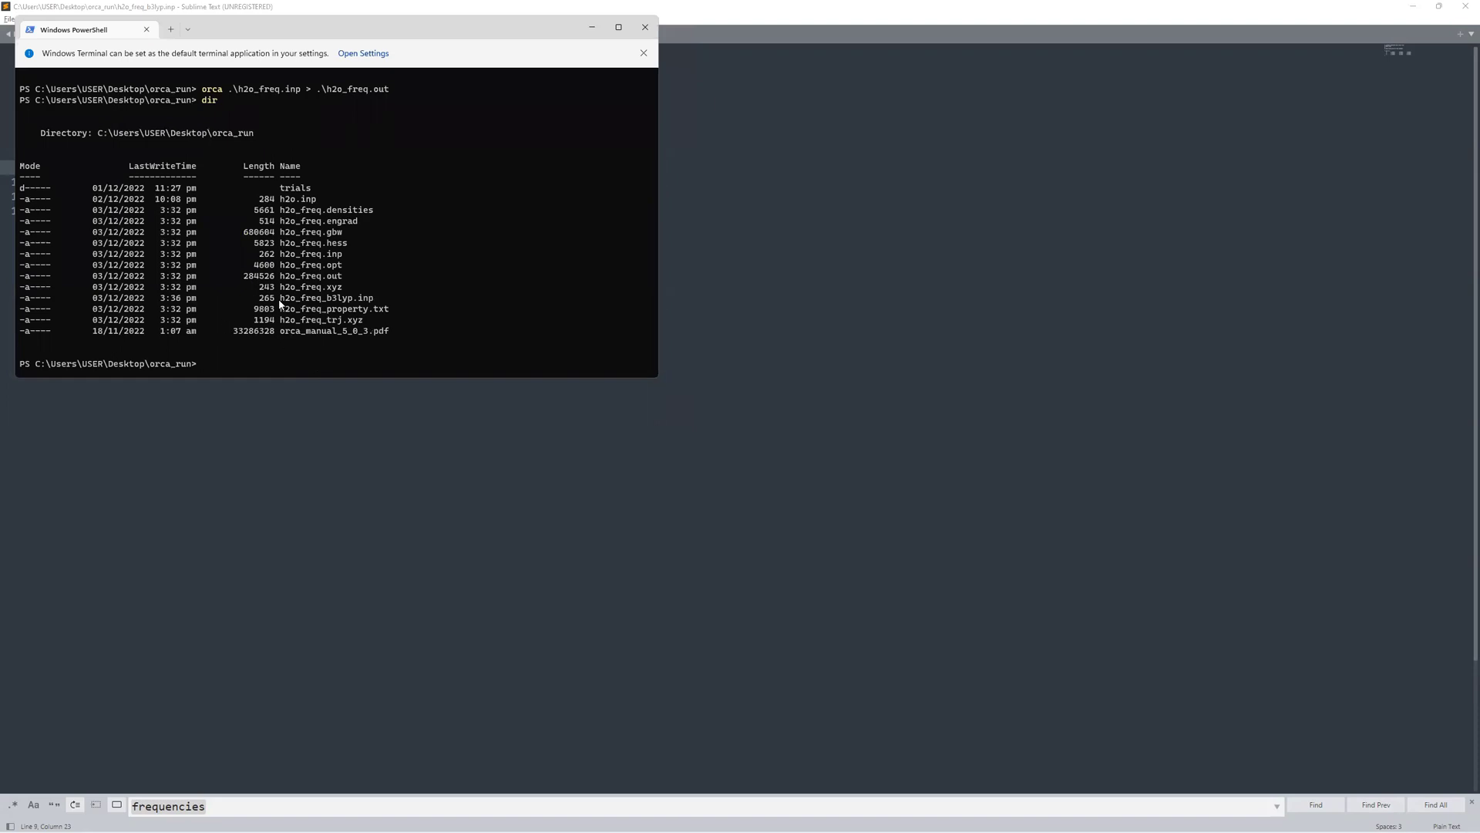
{"action": "left_click_drag", "start_coordinate": [280, 303], "coordinate": [397, 298]}
{"action": "right_click", "coordinate": [374, 344]}
{"action": "type", "text": "orca d"}
{"action": "key", "text": "Tab"}
{"action": "key", "text": "Tab"}
{"action": "key", "text": "Tab"}
{"action": "key", "text": "Tab"}
{"action": "key", "text": "BackSpace"}
{"action": "key", "text": "BackSpace"}
{"action": "key", "text": "BackSpace"}
{"action": "key", "text": "BackSpace"}
{"action": "type", "text": "_b3lyp"}
{"action": "key", "text": "Tab"}
Step: Redirect output to h2o_freq_b3lyp.out and run the ORCA calculation
{"action": "type", "text": ">"}
{"action": "type", "text": "h"}
{"action": "type", "text": "h"}
{"action": "key", "text": "Tab"}
{"action": "key", "text": "Tab"}
{"action": "key", "text": "Tab"}
{"action": "key", "text": "BackSpace"}
{"action": "key", "text": "BackSpace"}
{"action": "key", "text": "BackSpace"}
{"action": "key", "text": "BackSpace"}
{"action": "key", "text": "BackSpace"}
{"action": "key", "text": "BackSpace"}
{"action": "key", "text": "BackSpace"}
{"action": "type", "text": "_b3l"}
{"action": "key", "text": "Tab"}
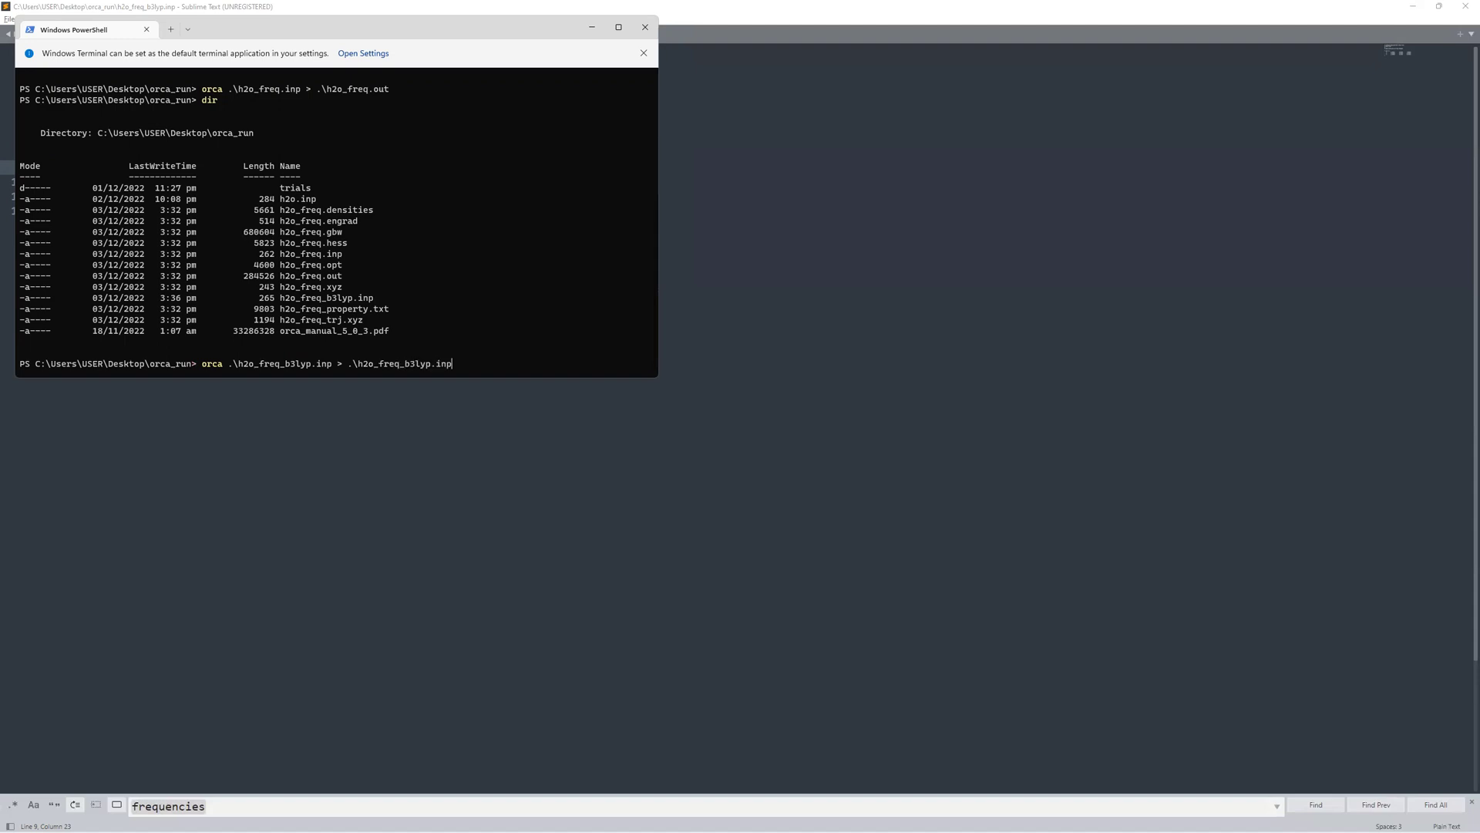
{"action": "key", "text": "BackSpace"}
{"action": "key", "text": "BackSpace"}
{"action": "key", "text": "BackSpace"}
{"action": "key", "text": "BackSpace"}
{"action": "key", "text": "BackSpace"}
{"action": "type", "text": "p.out"}
{"action": "key", "text": "Return"}
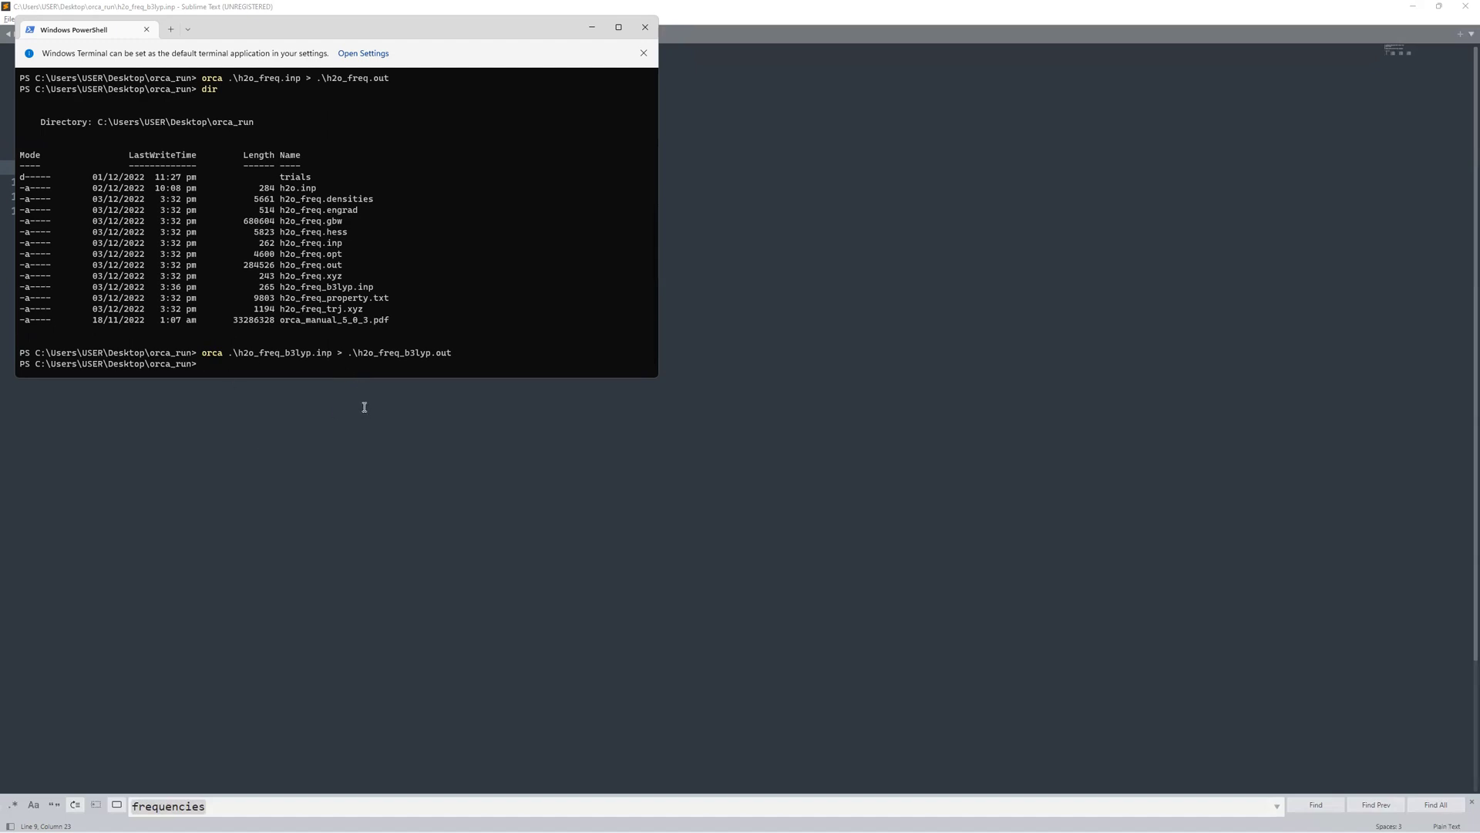
Step: Put h2o_freq.out's frequency table in the left column of a View > Layout > Columns: 2 layout
{"action": "left_click", "coordinate": [427, 460]}
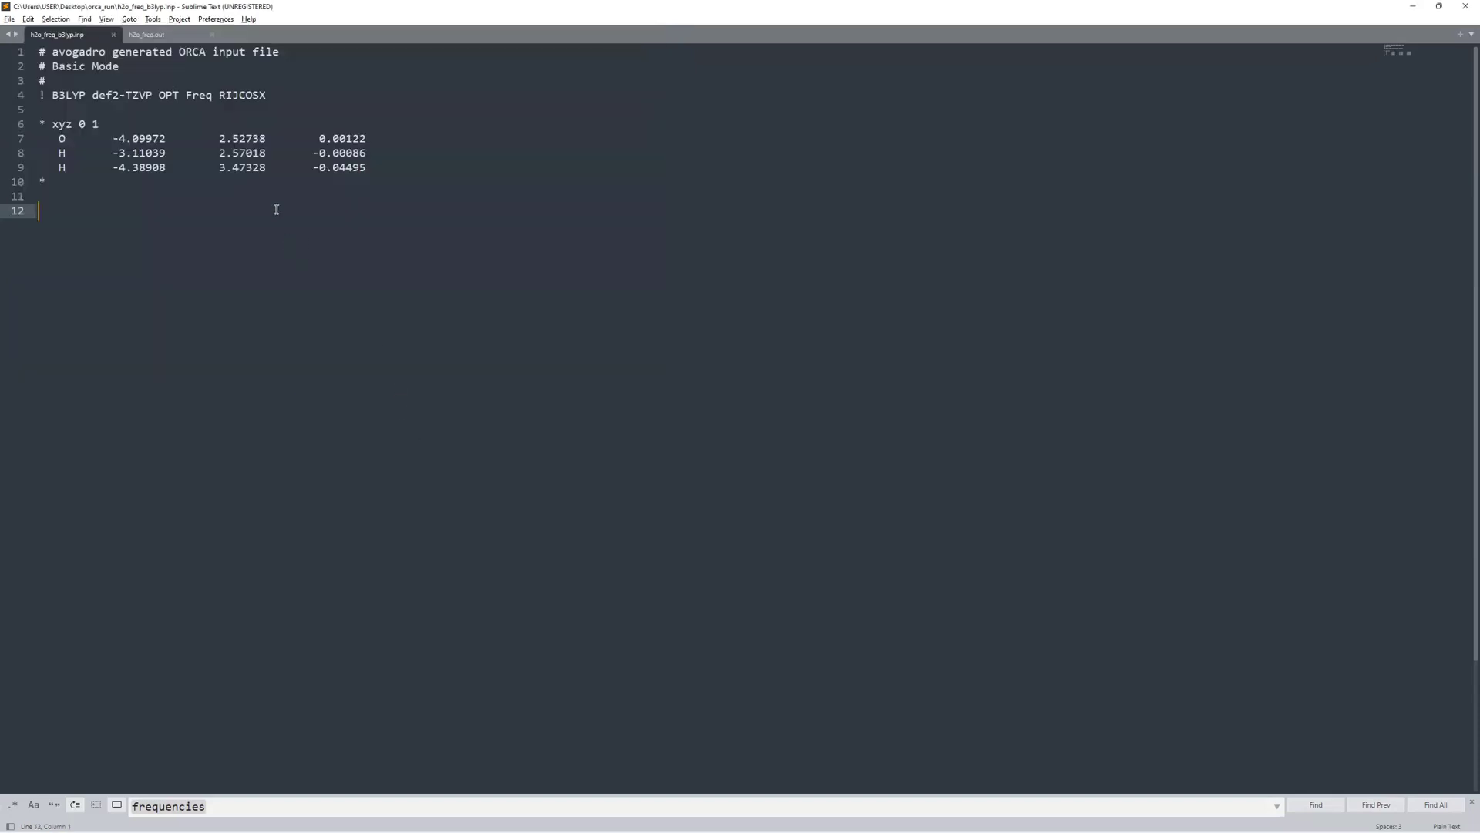
{"action": "left_click", "coordinate": [185, 32]}
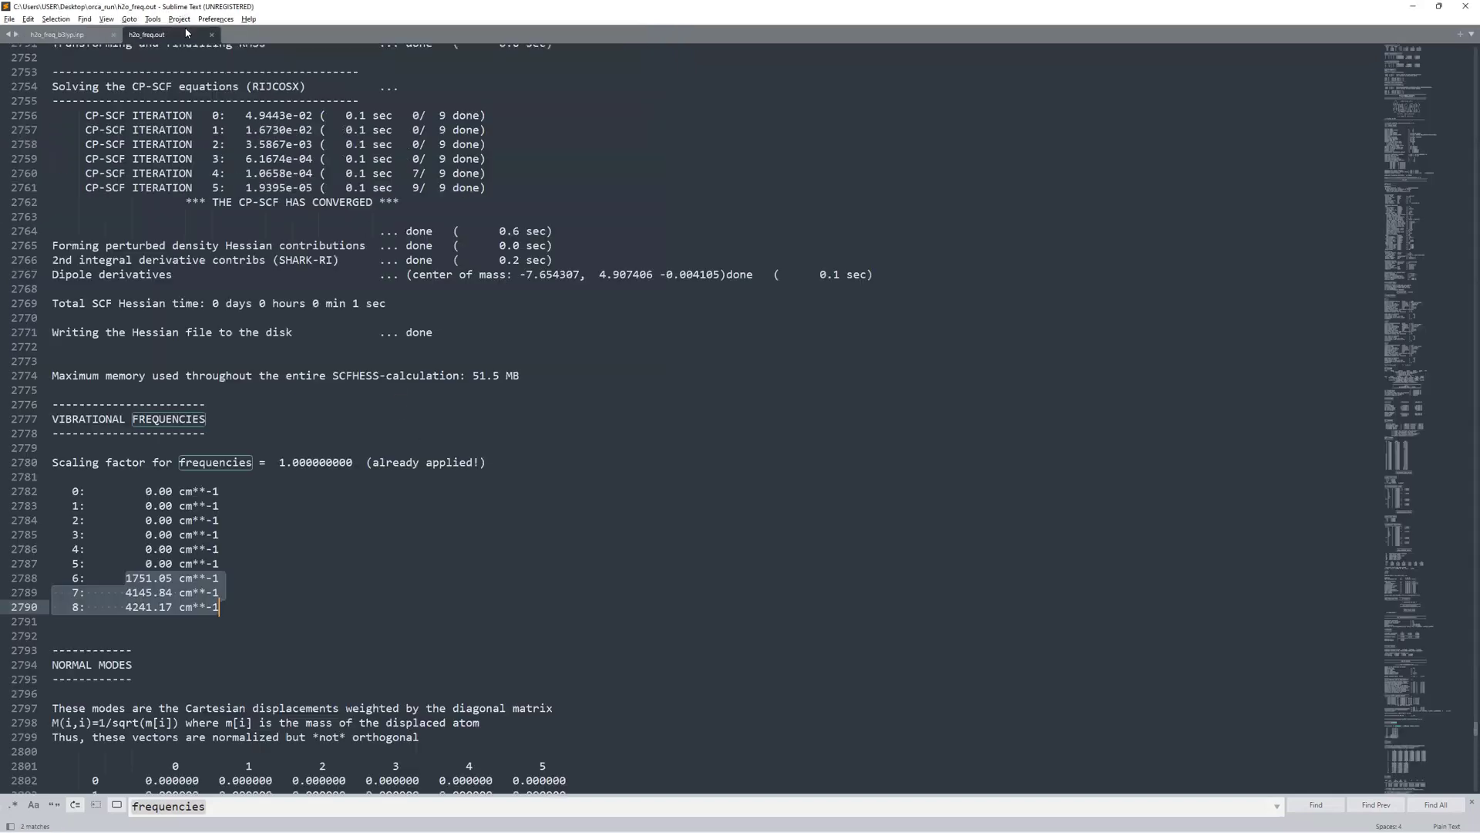
{"action": "left_click", "coordinate": [107, 18]}
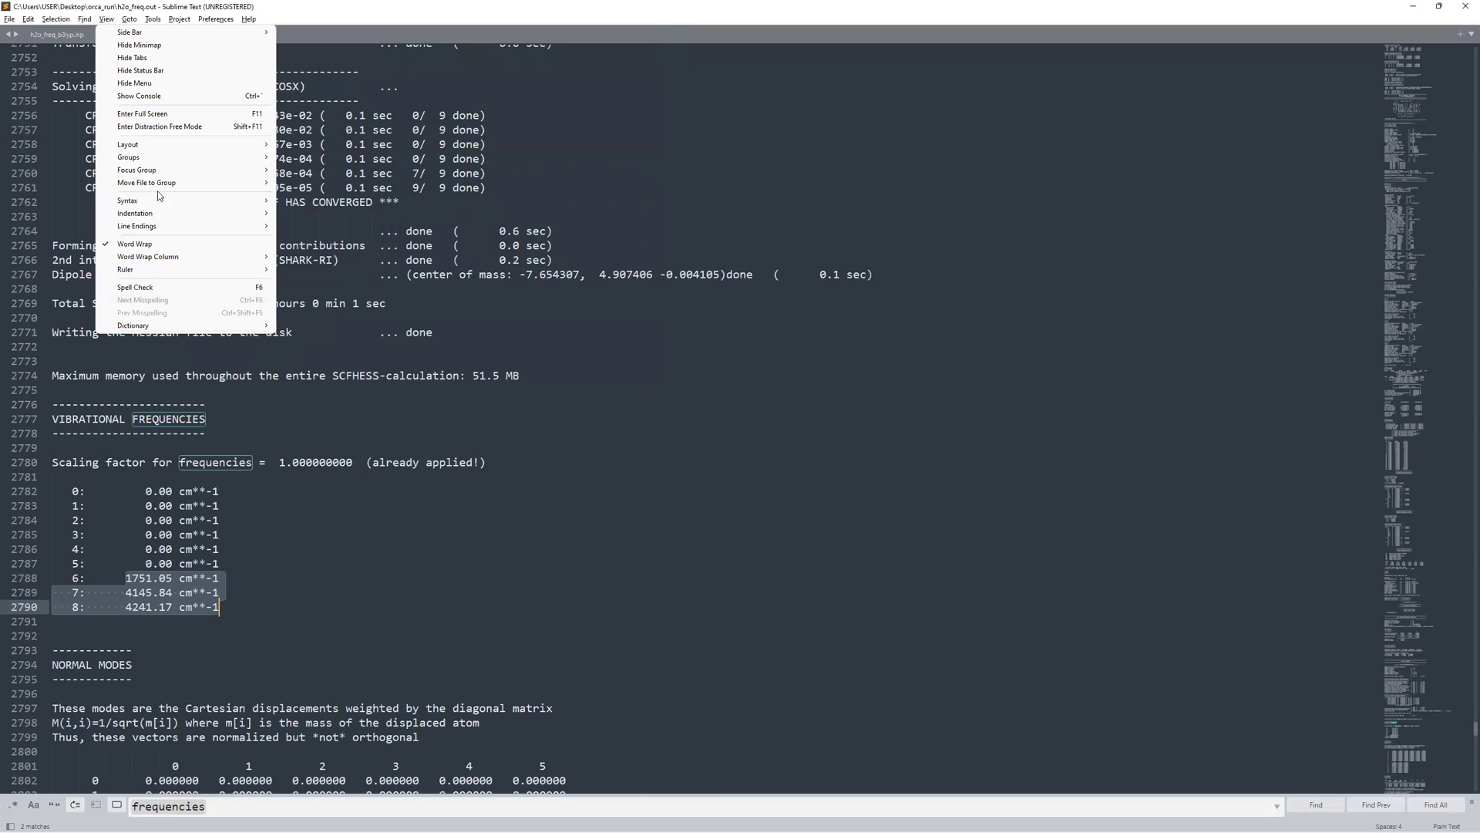
{"action": "mouse_move", "coordinate": [197, 146]}
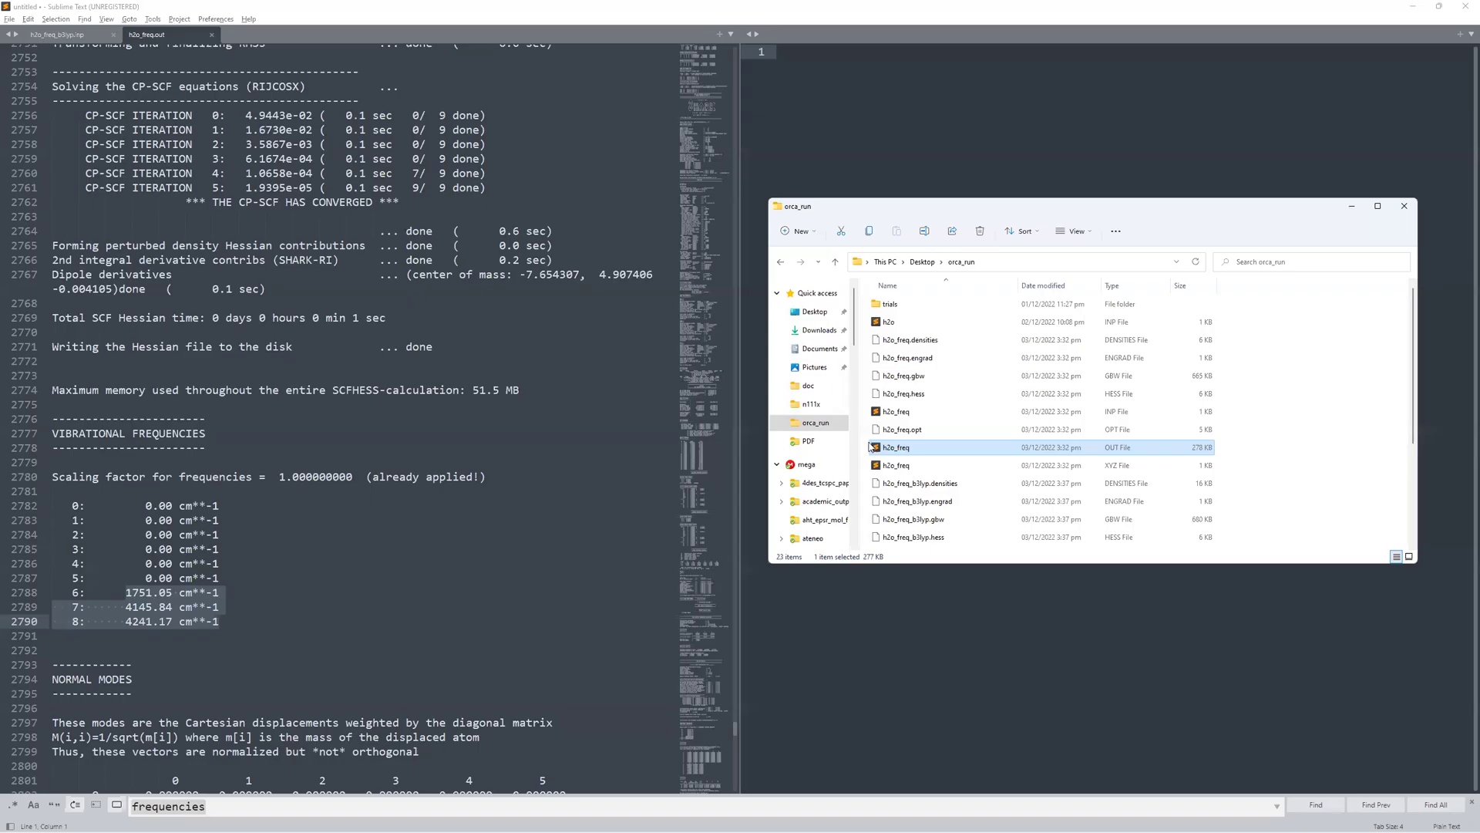
{"action": "scroll", "coordinate": [935, 500], "scroll_direction": "down", "scroll_amount": 3}
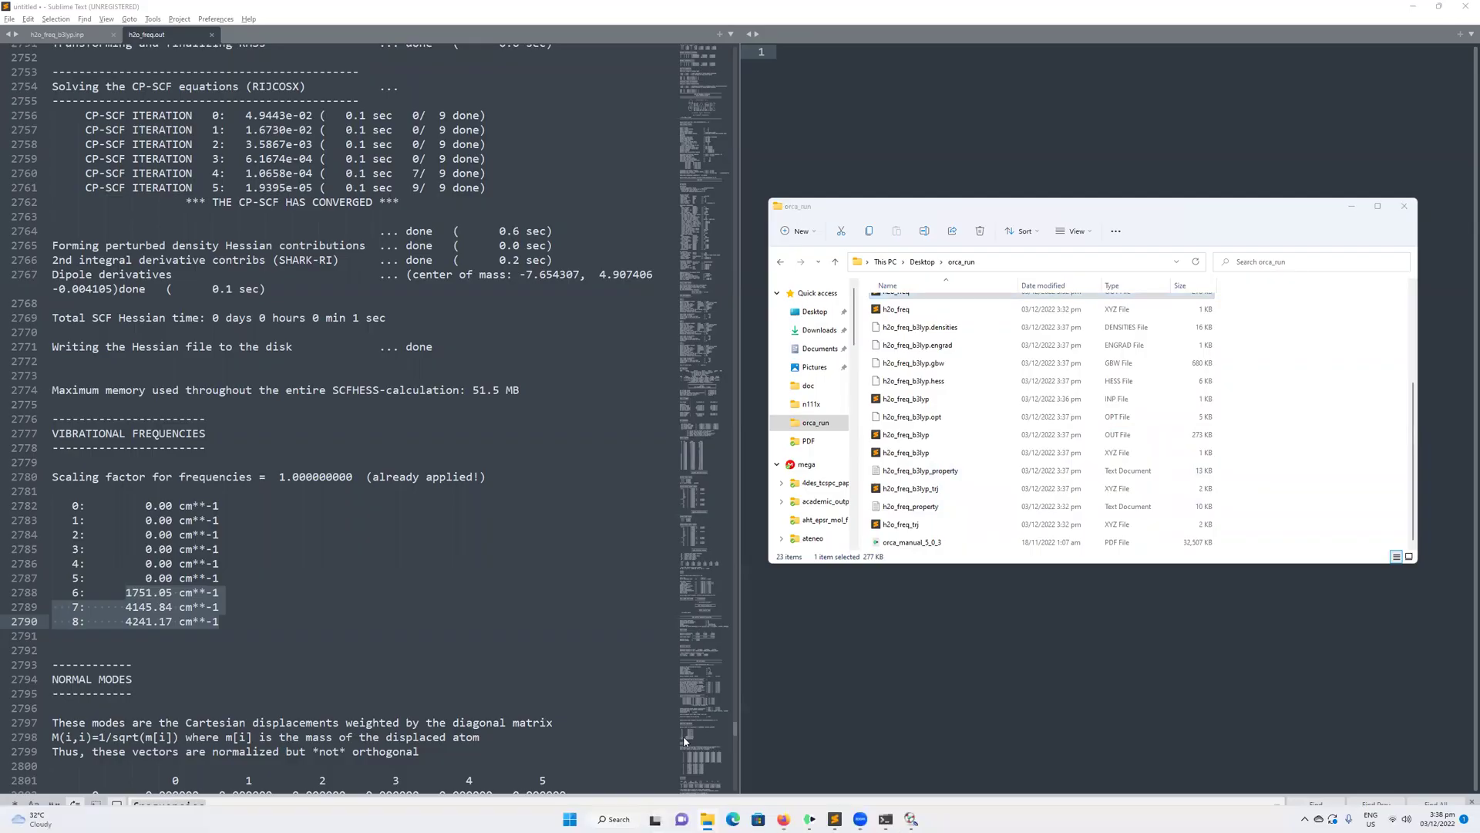
{"action": "left_click", "coordinate": [655, 818]}
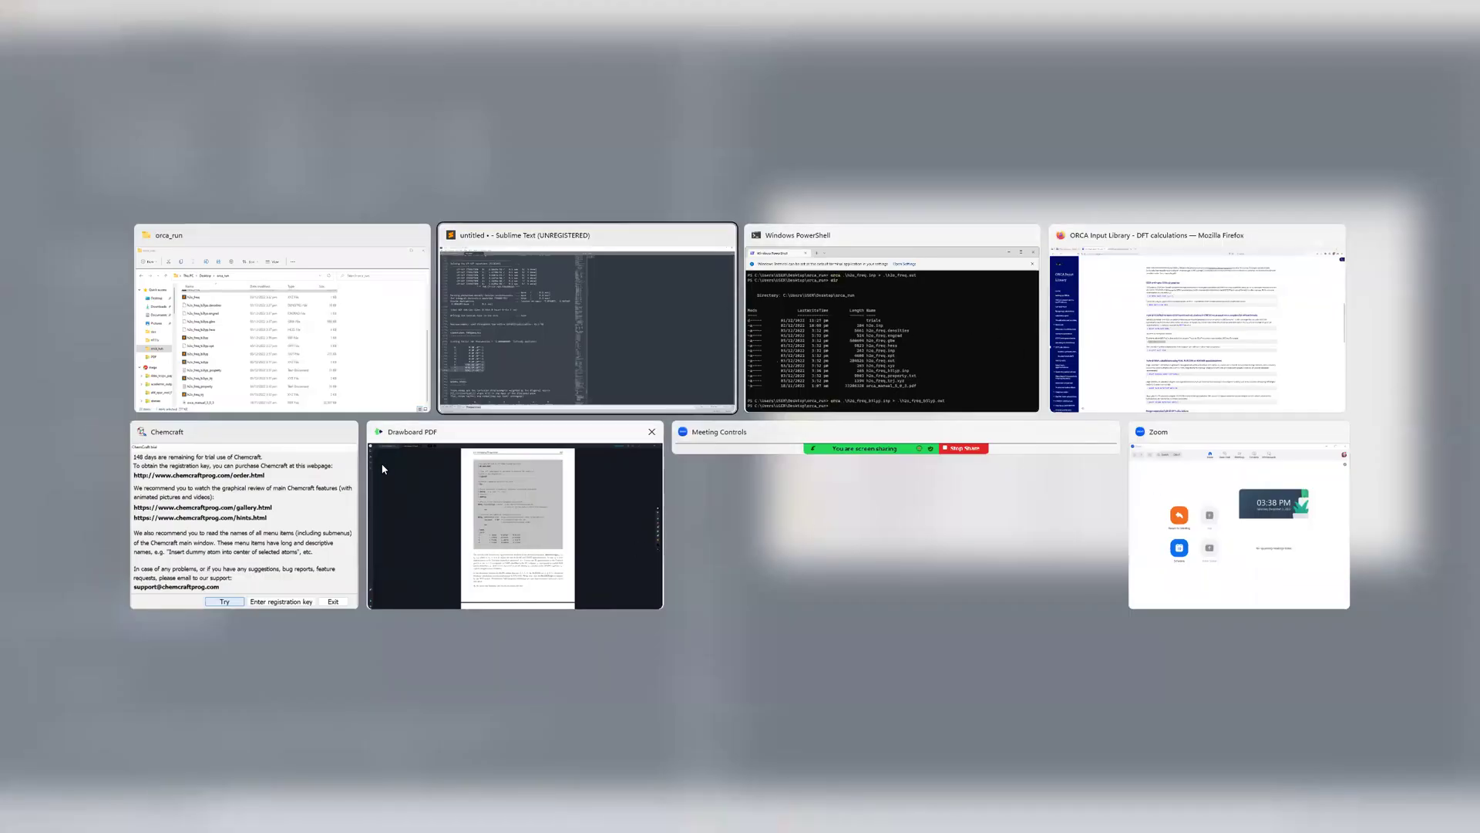
Step: Open h2o_freq_b3lyp.out in ChemCraft
{"action": "left_click", "coordinate": [247, 513]}
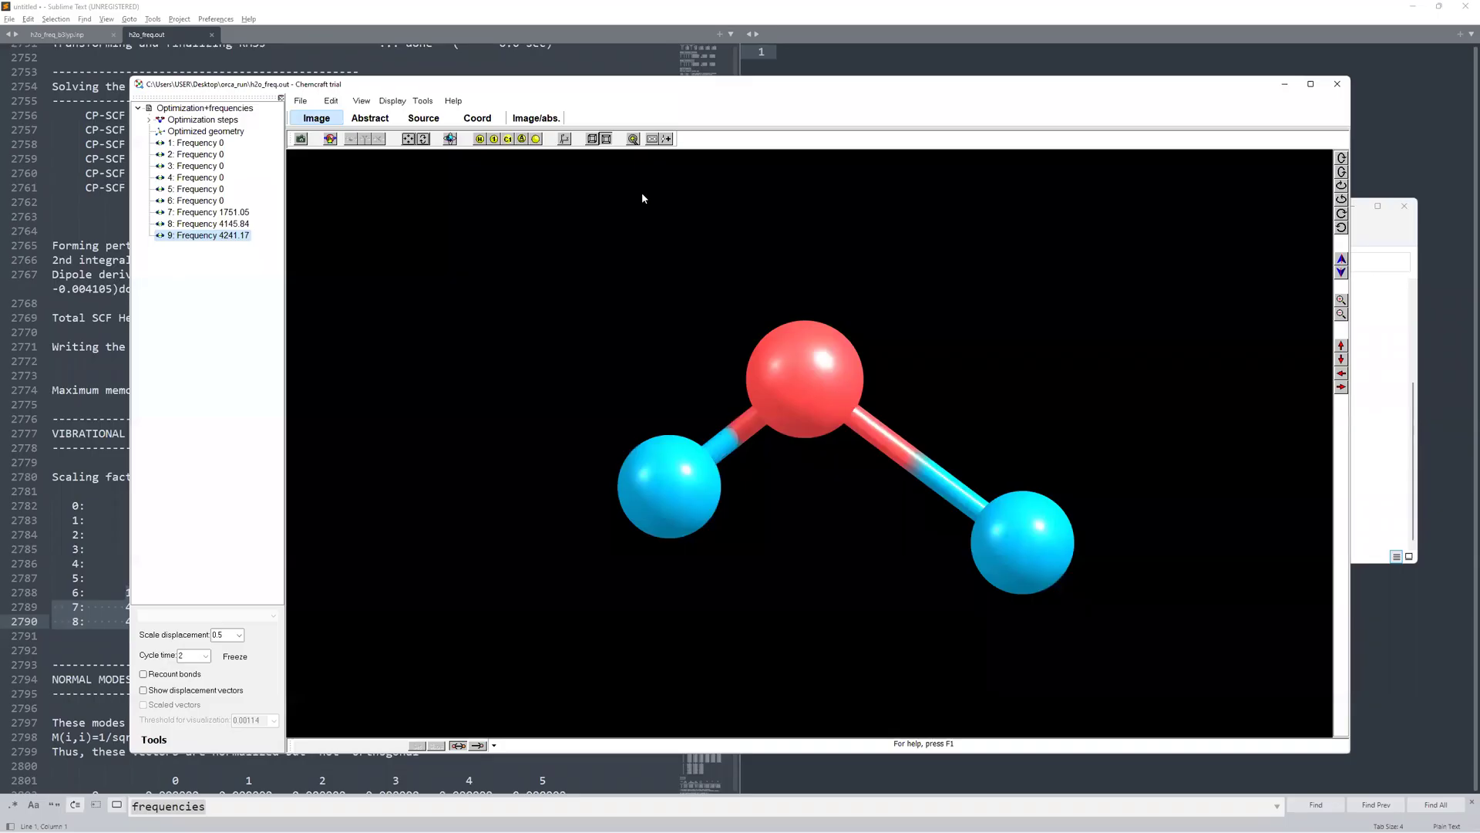
{"action": "left_click", "coordinate": [301, 101]}
{"action": "left_click", "coordinate": [317, 137]}
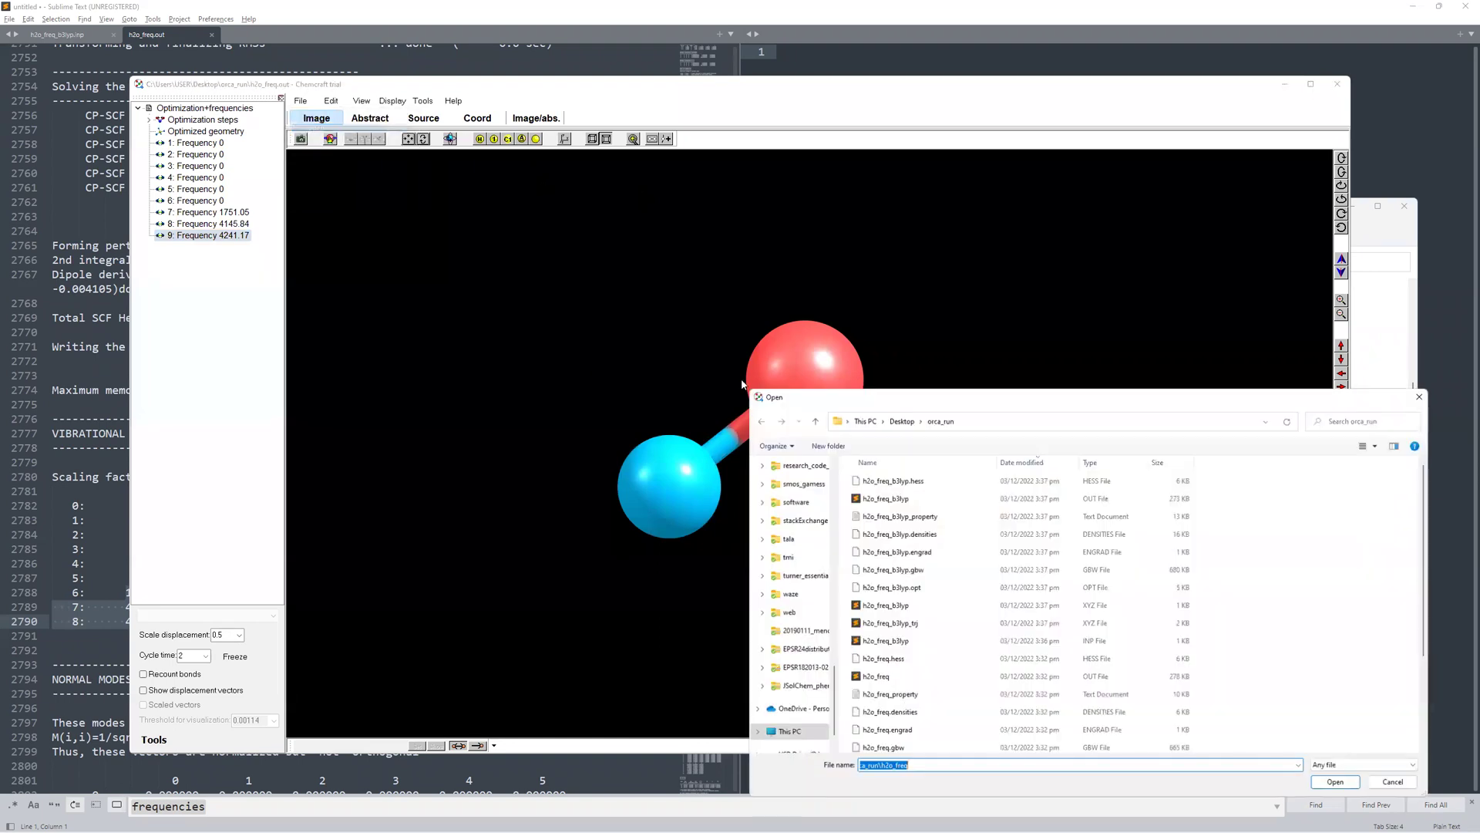
{"action": "double_click", "coordinate": [882, 499]}
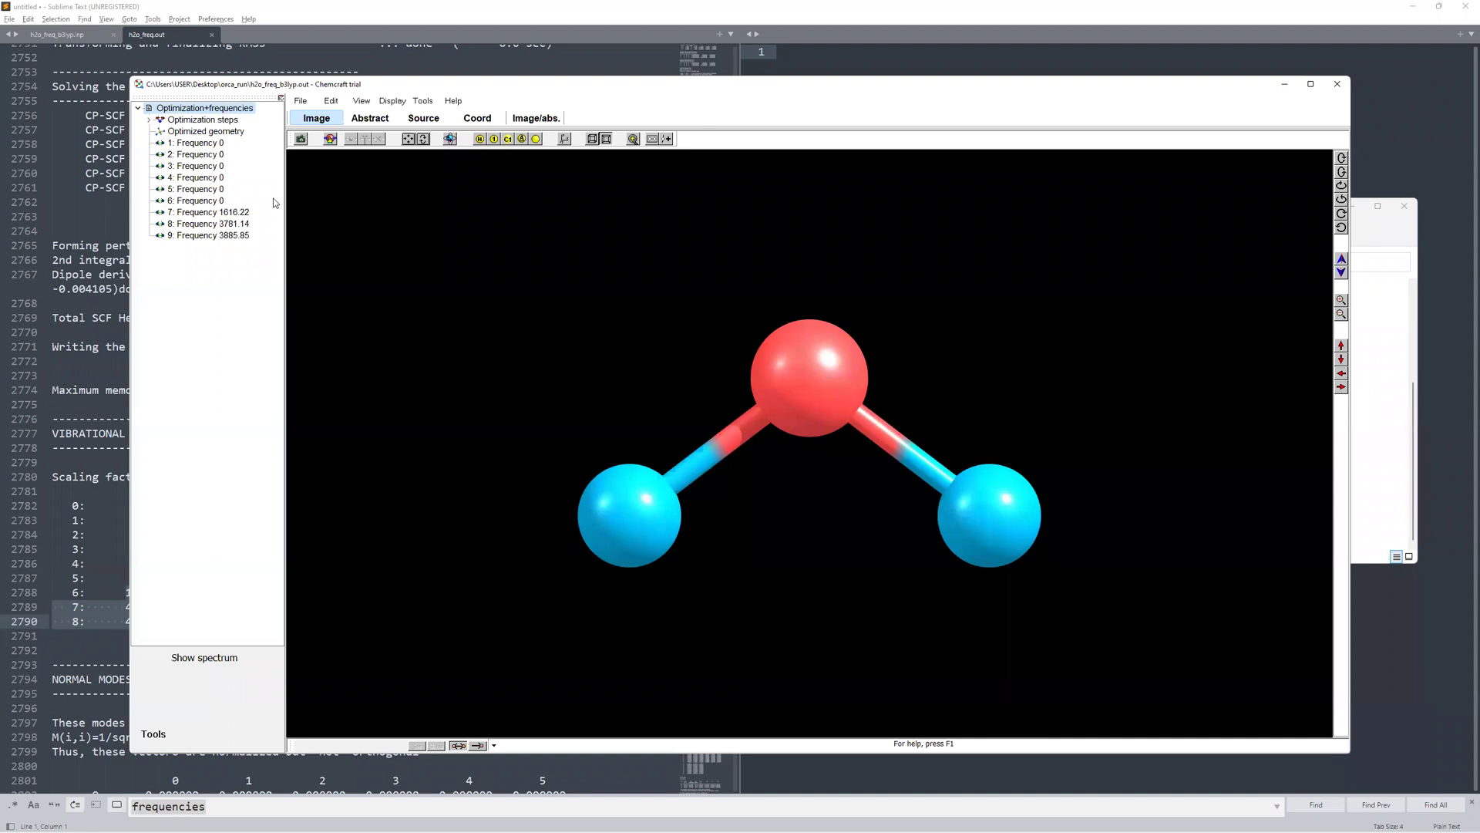
Step: Animate the B3LYP vibrational modes at 1616.22, 3781.14 and 3885.85 cm⁻¹
{"action": "left_click", "coordinate": [212, 223]}
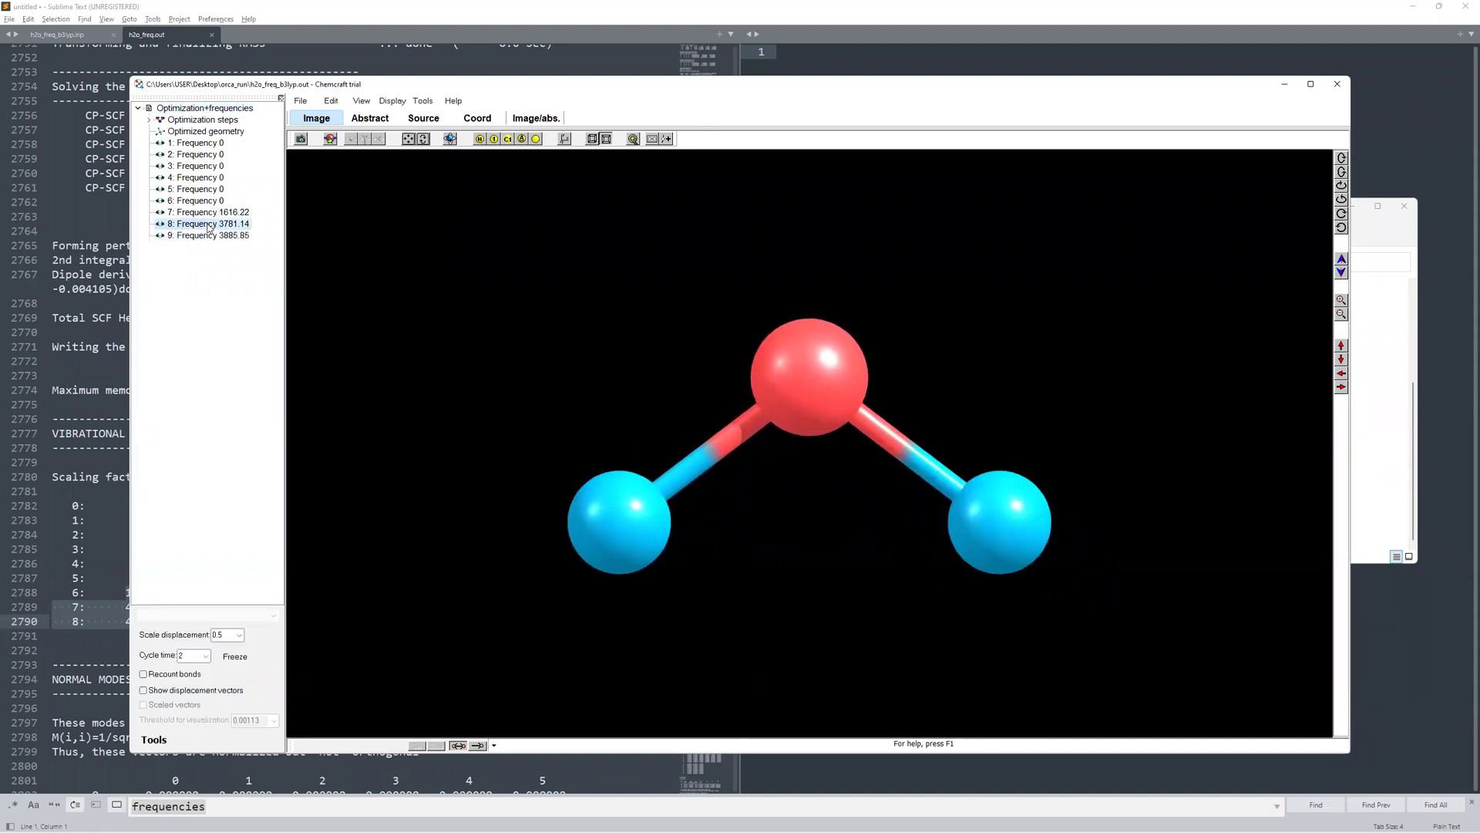
{"action": "left_click", "coordinate": [209, 212]}
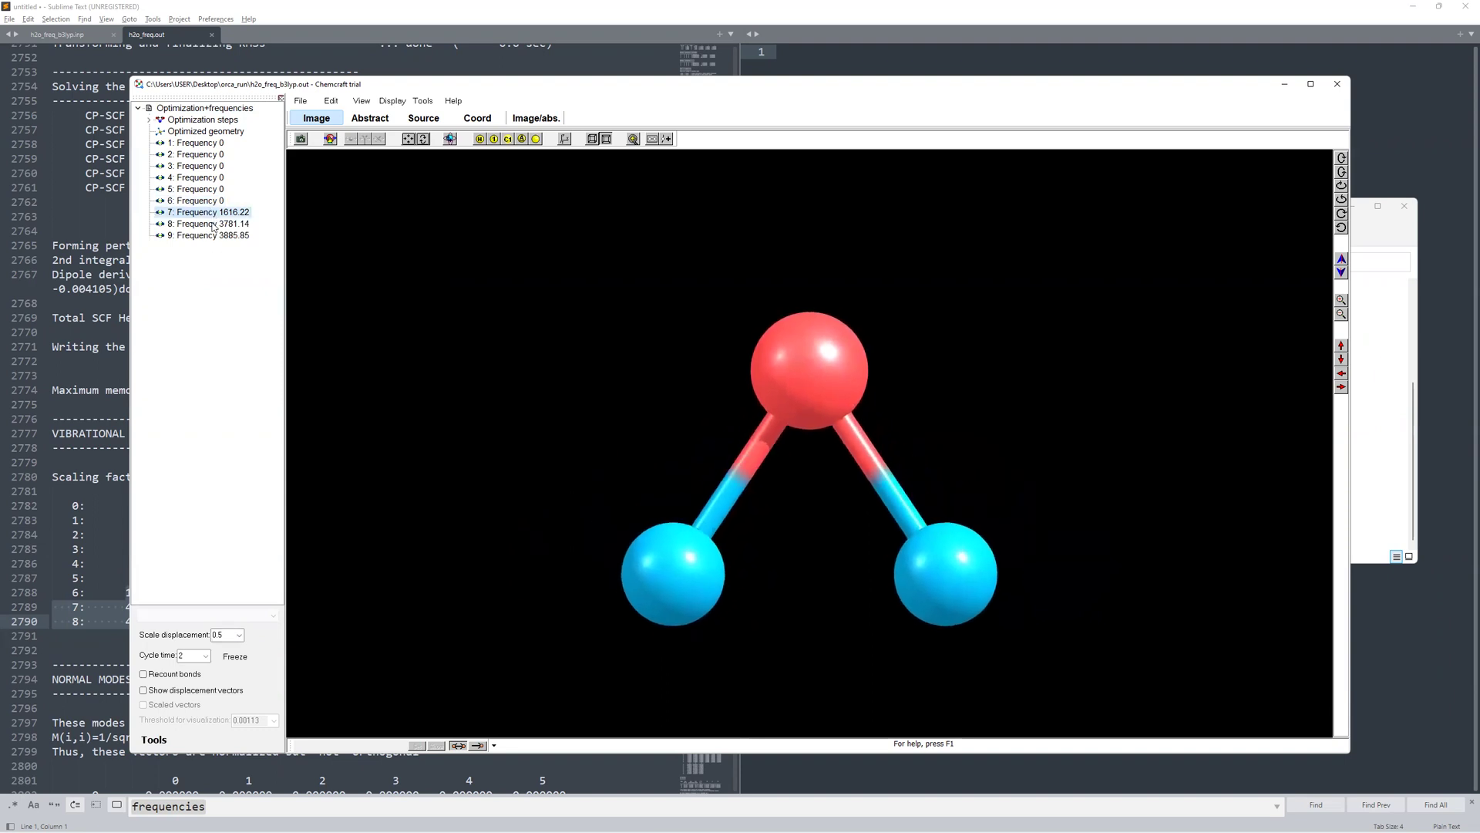
{"action": "left_click", "coordinate": [214, 235]}
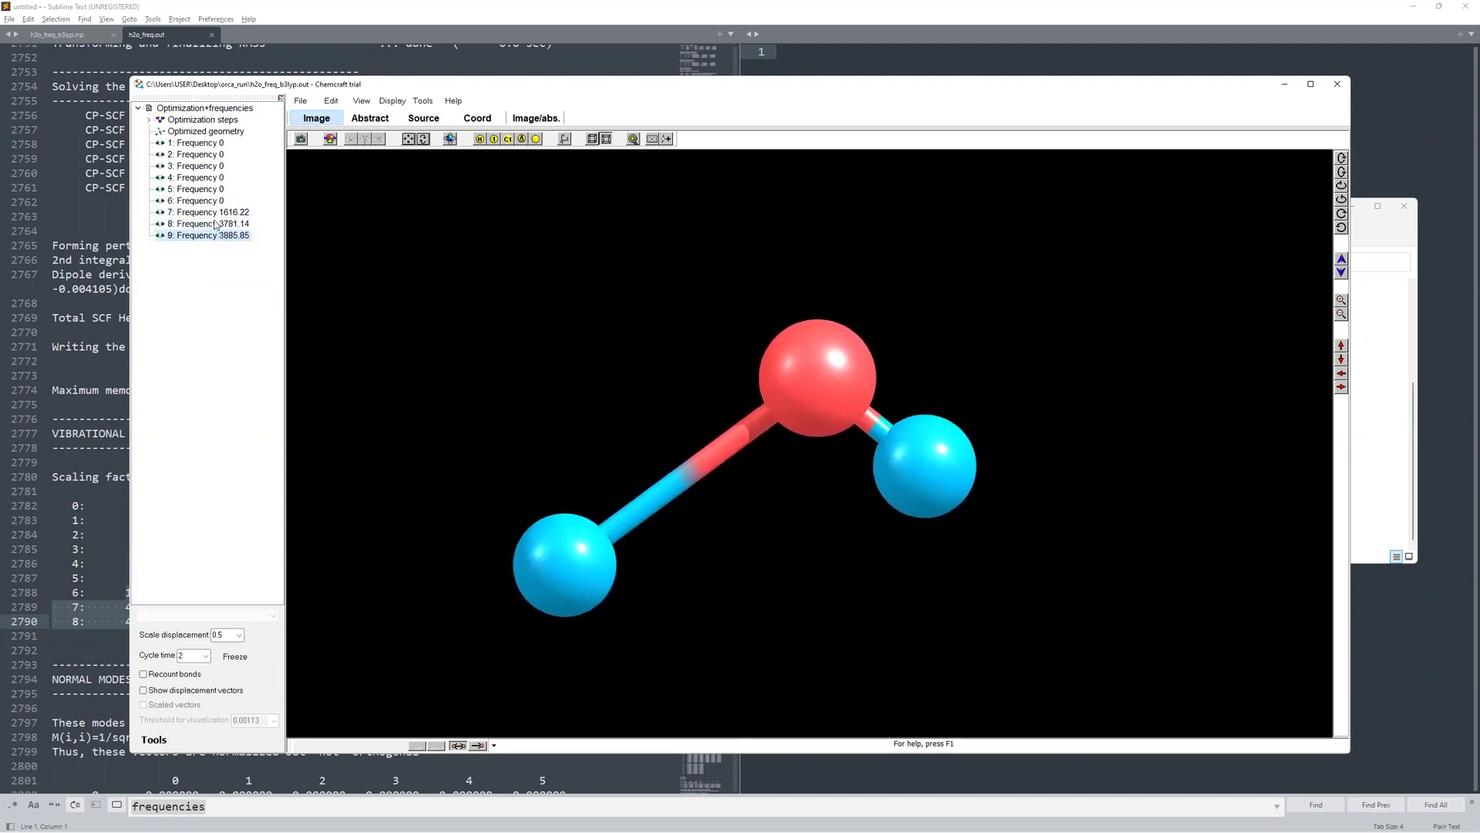
{"action": "left_click", "coordinate": [216, 224]}
{"action": "left_click", "coordinate": [217, 213]}
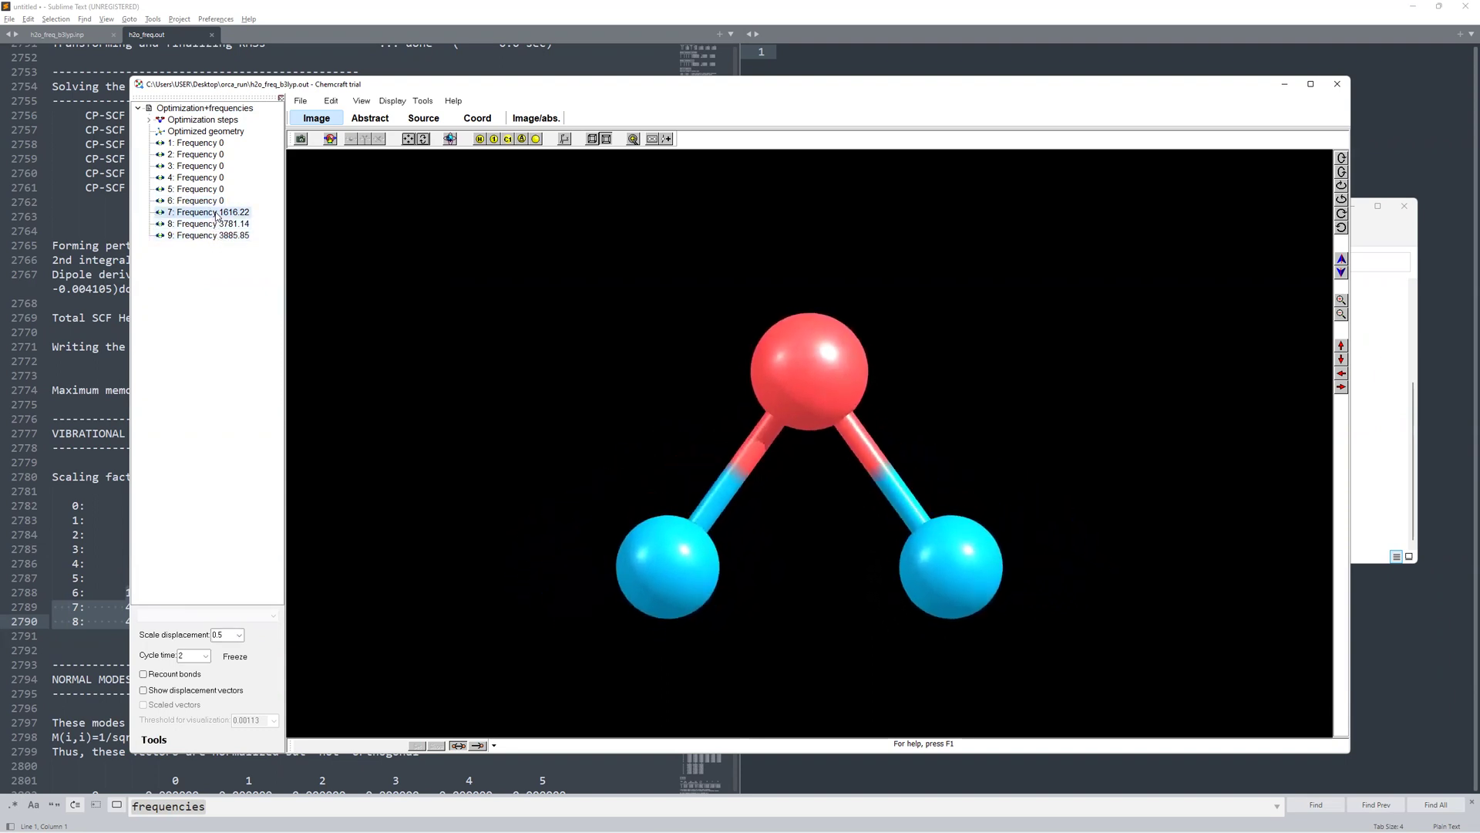
{"action": "left_click", "coordinate": [216, 236]}
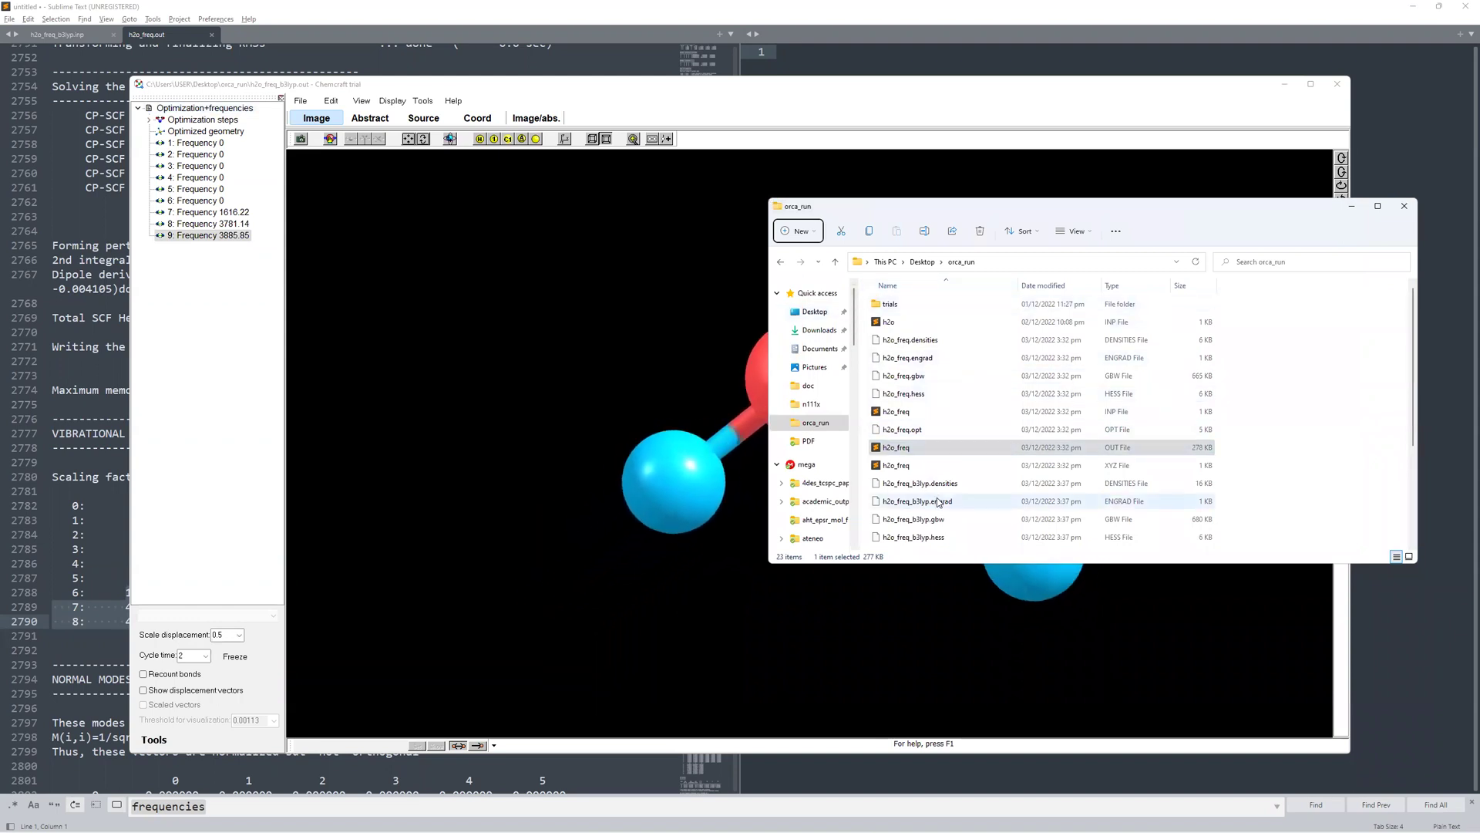
Step: Open h2o_freq_b3lyp.out in the right column and search it for 'frequencies'
{"action": "scroll", "coordinate": [938, 503], "scroll_direction": "down", "scroll_amount": 3}
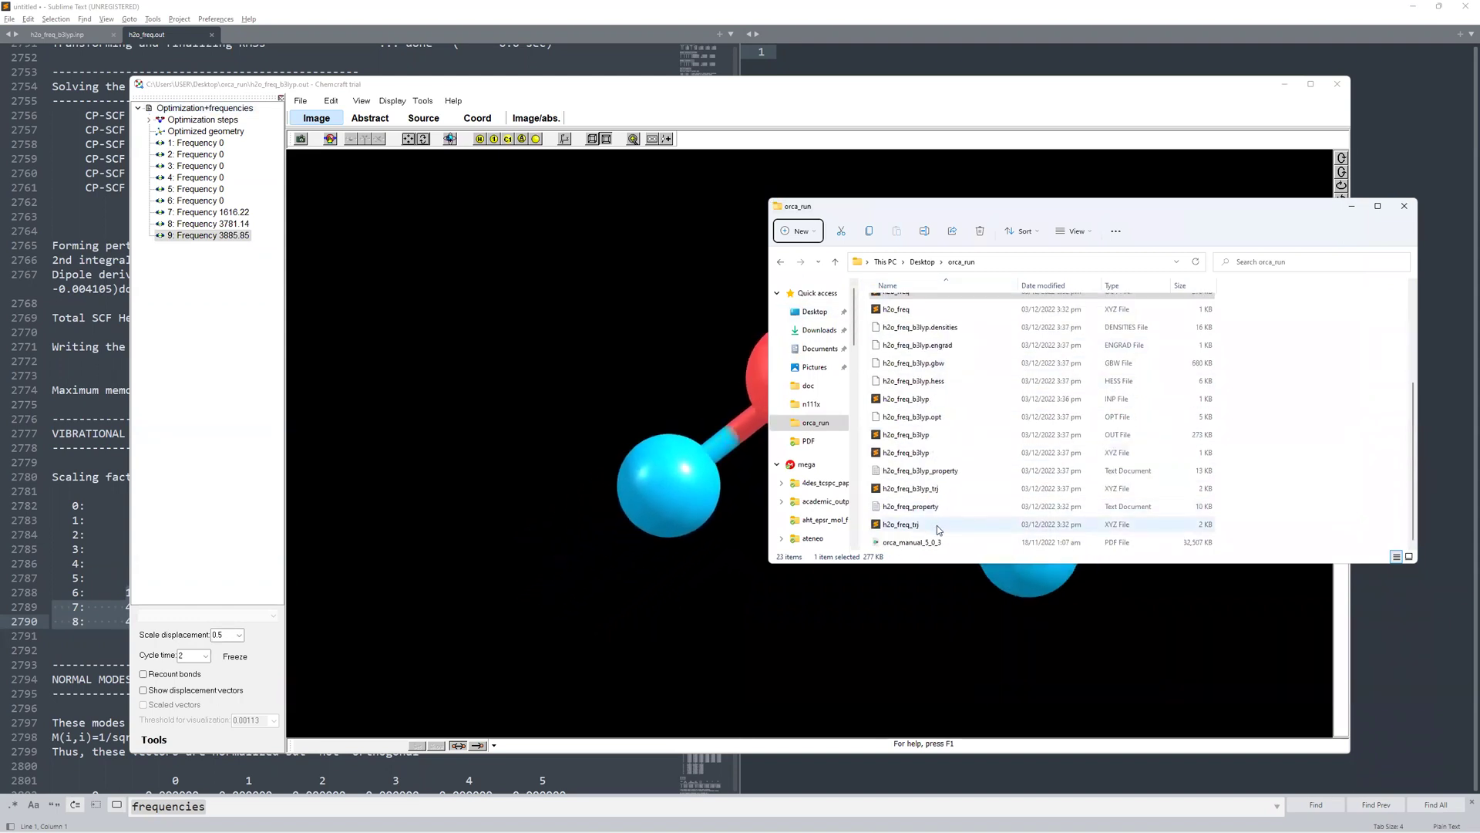
{"action": "double_click", "coordinate": [929, 435]}
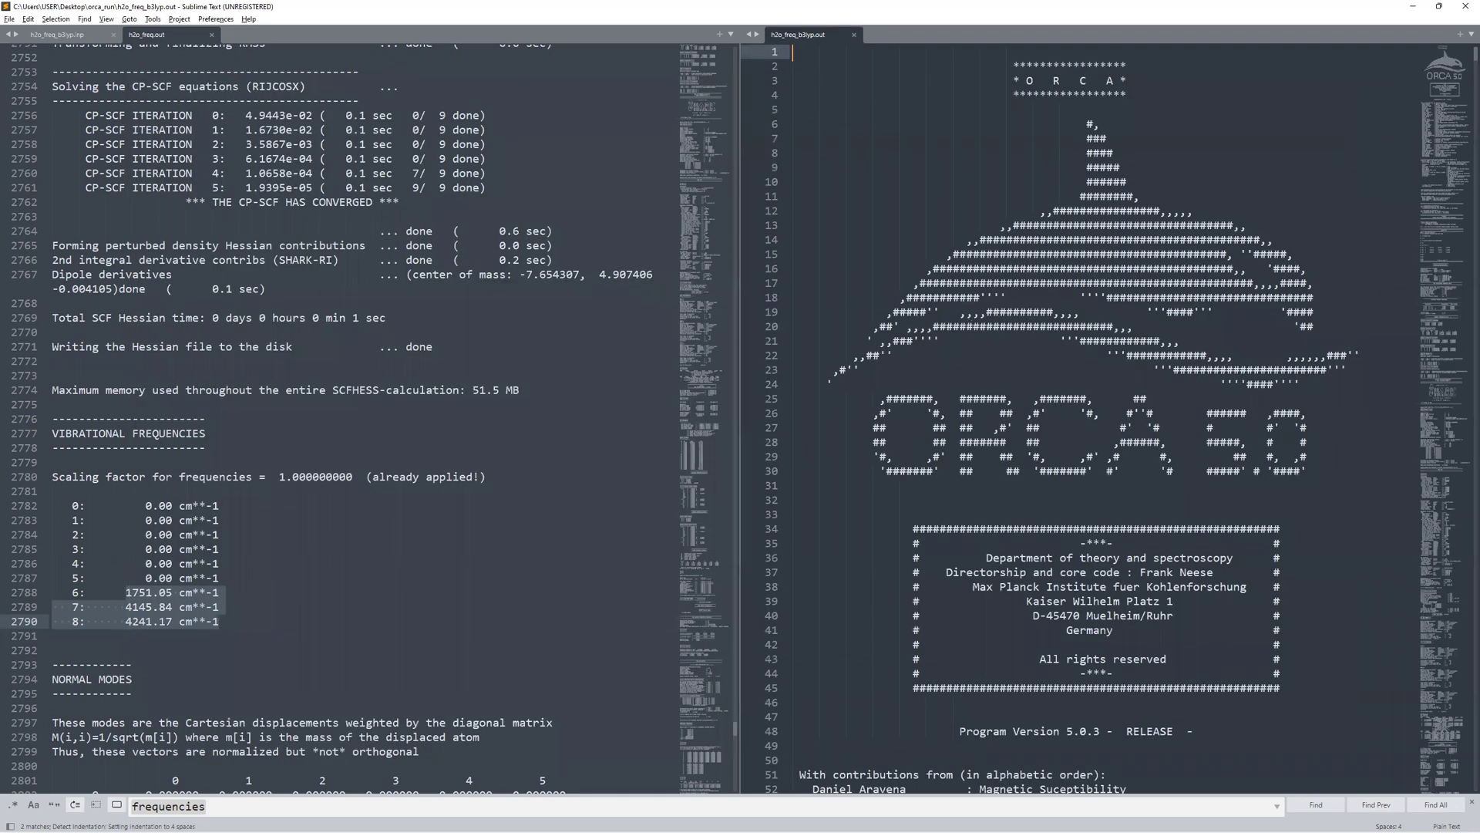
{"action": "key", "text": "ctrl+f"}
{"action": "type", "text": "hurra"}
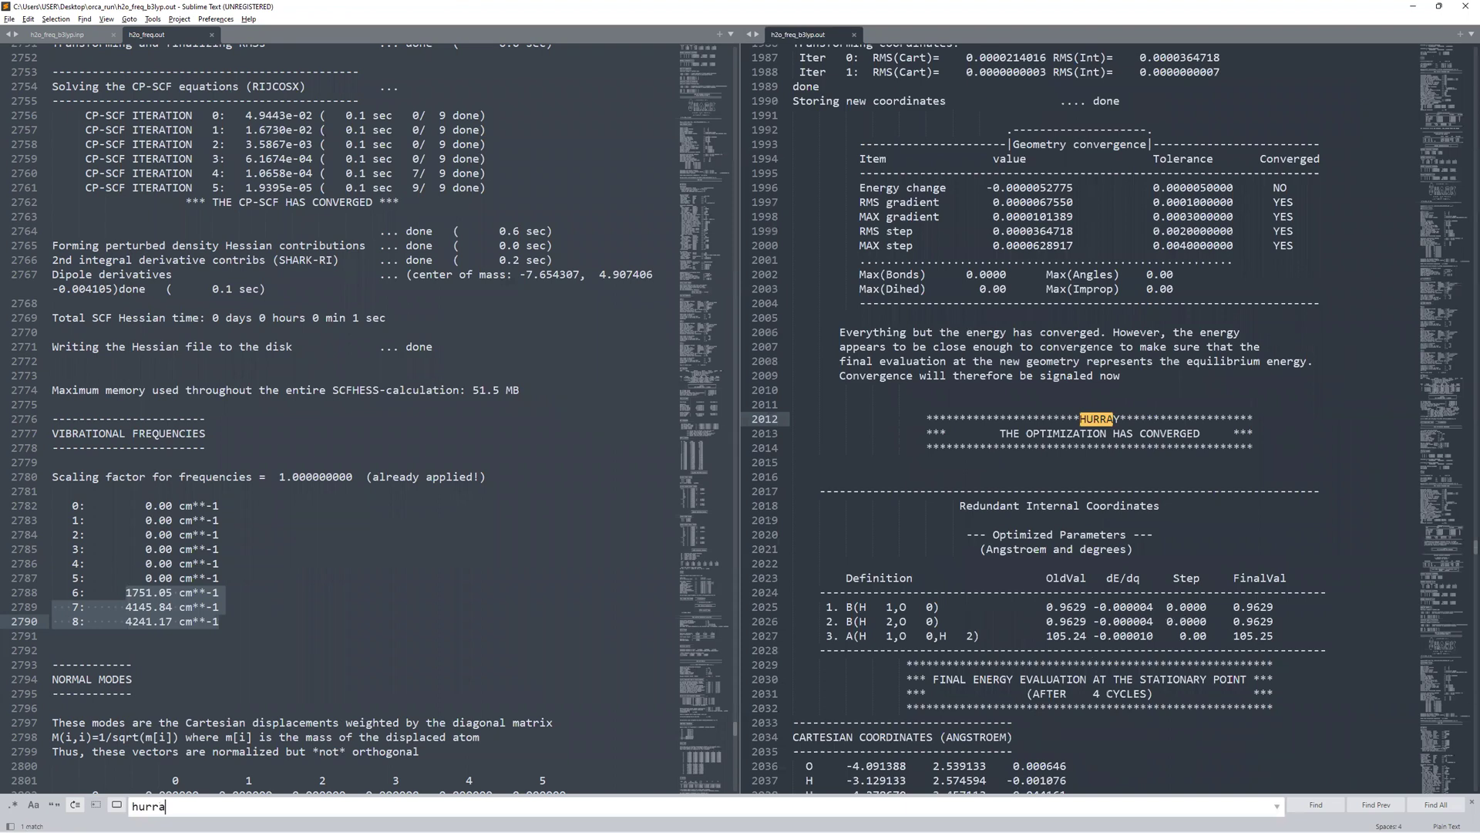
{"action": "key", "text": "BackSpace"}
{"action": "key", "text": "BackSpace"}
{"action": "key", "text": "BackSpace"}
{"action": "key", "text": "BackSpace"}
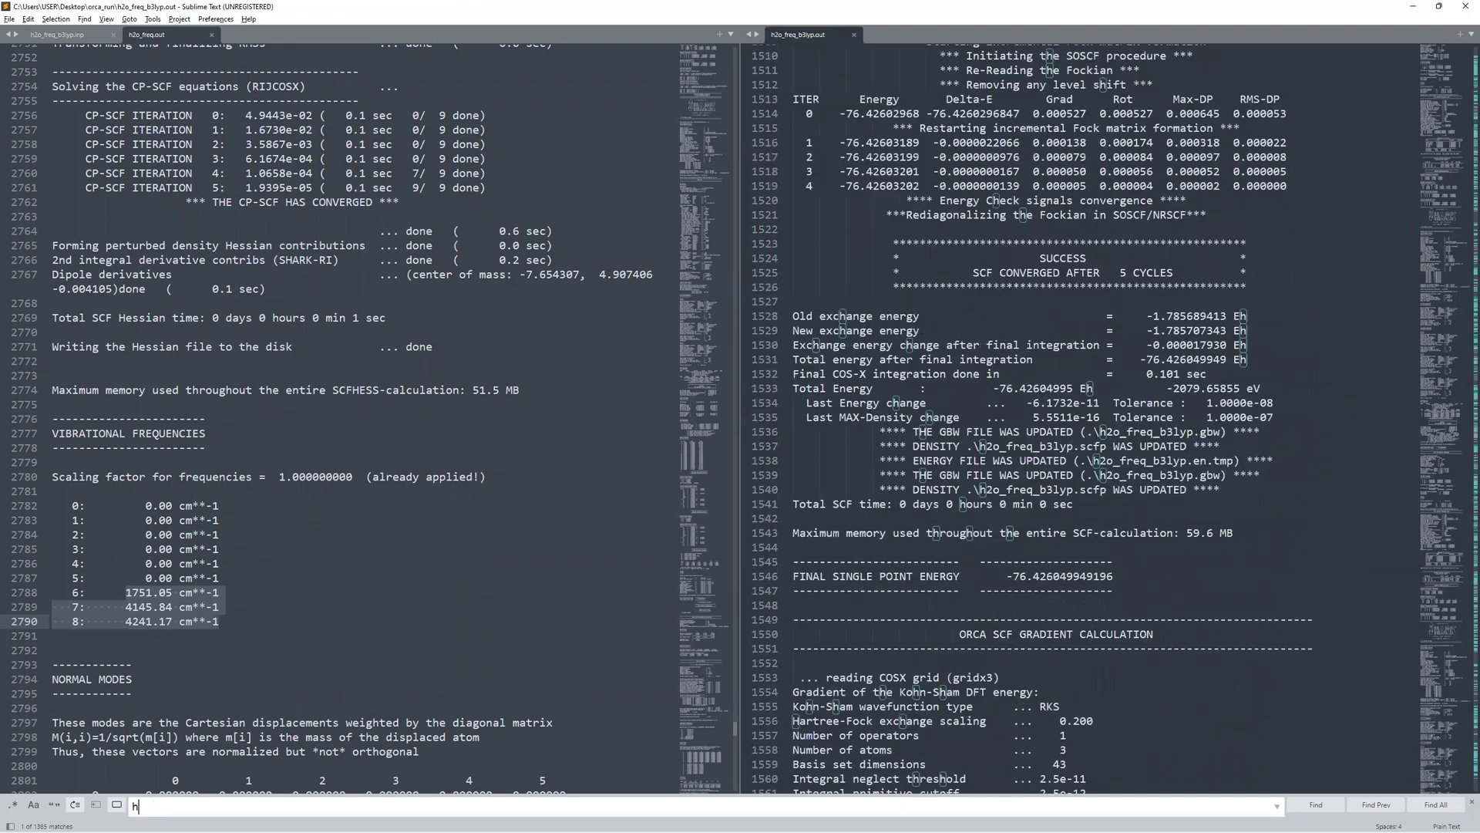
{"action": "key", "text": "BackSpace"}
{"action": "type", "text": "frqu"}
{"action": "key", "text": "BackSpace"}
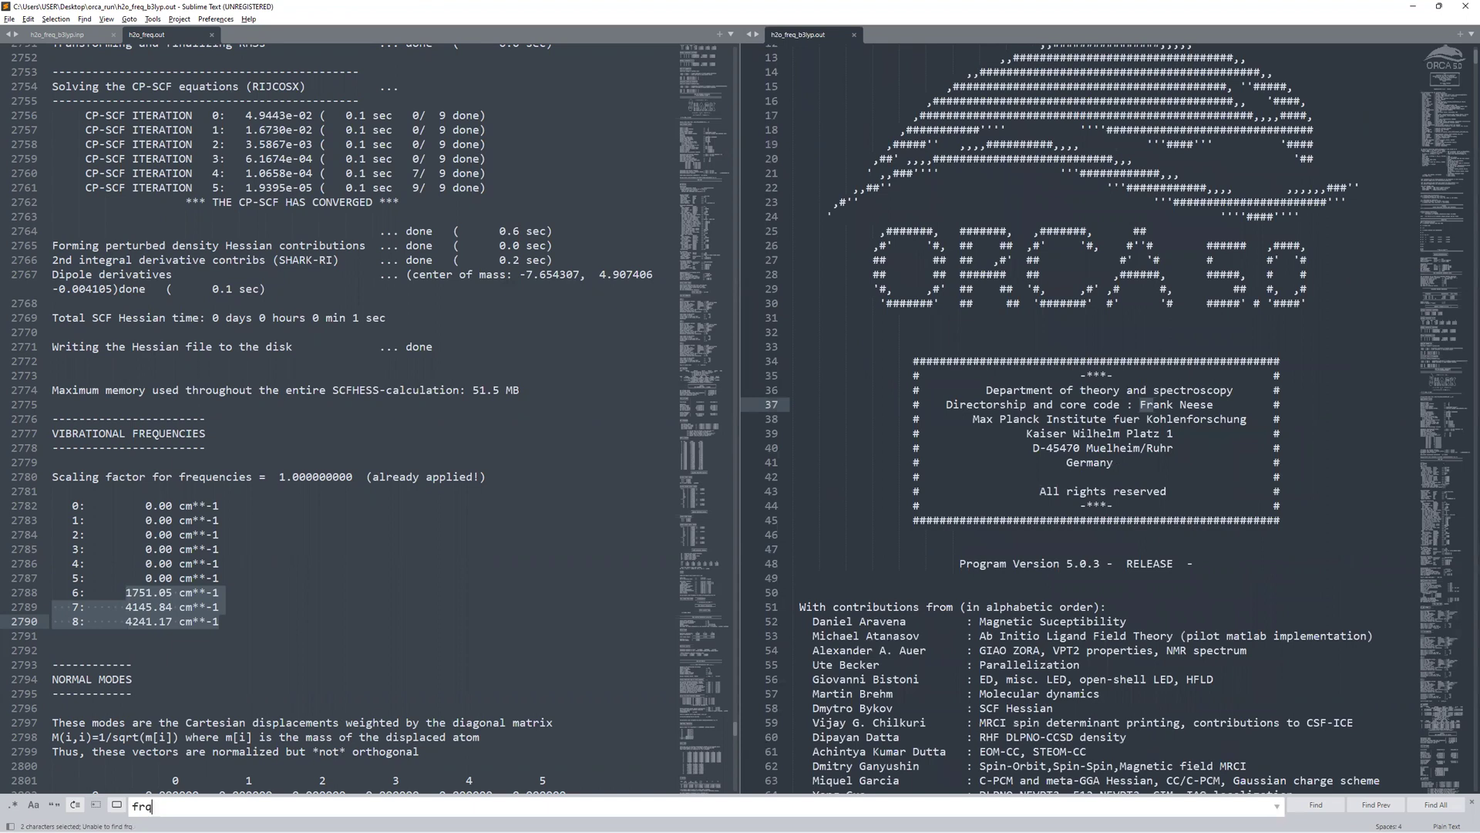
{"action": "key", "text": "BackSpace"}
{"action": "type", "text": "equenci"}
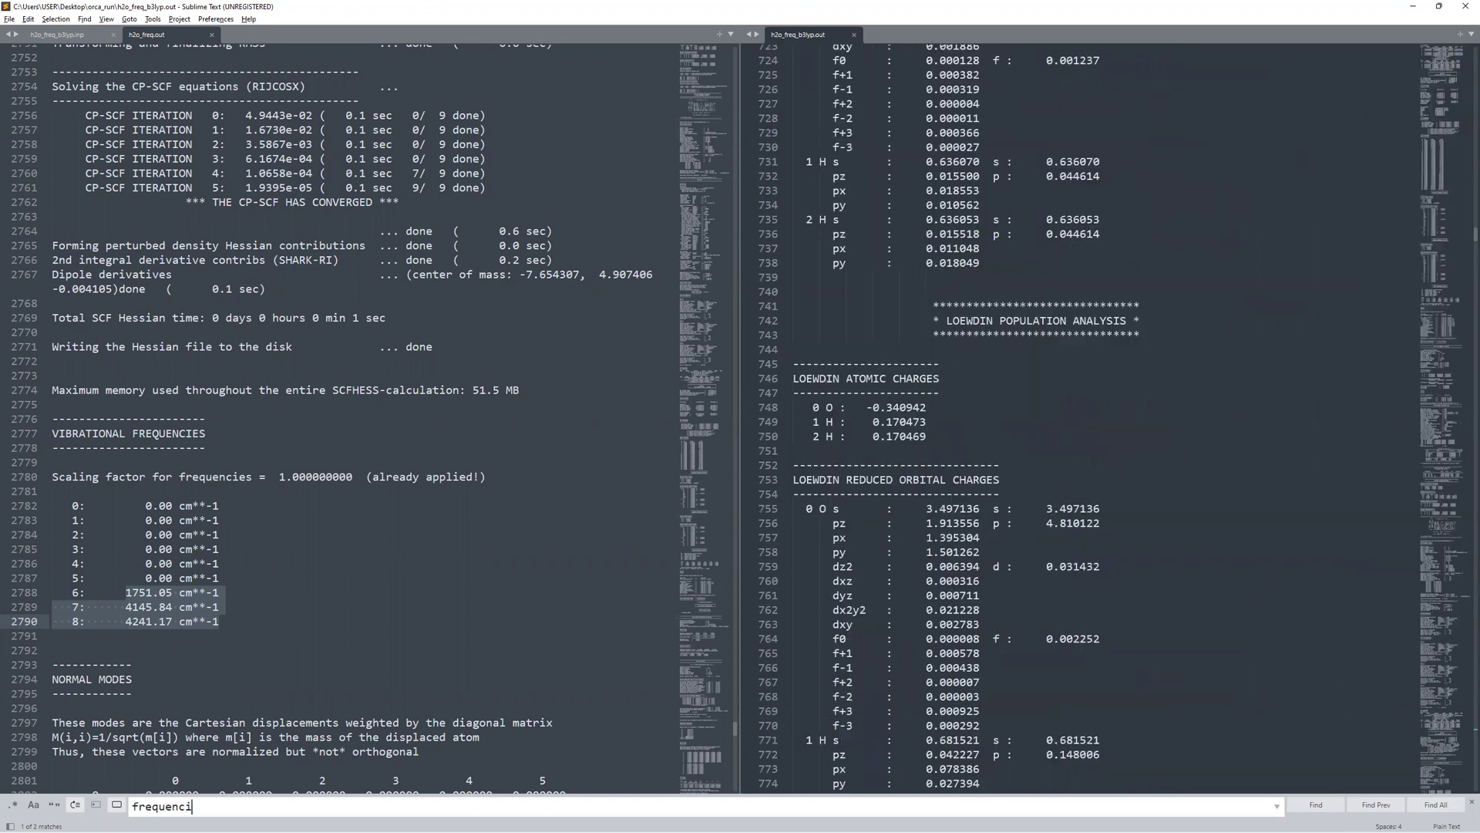
{"action": "type", "text": "es"}
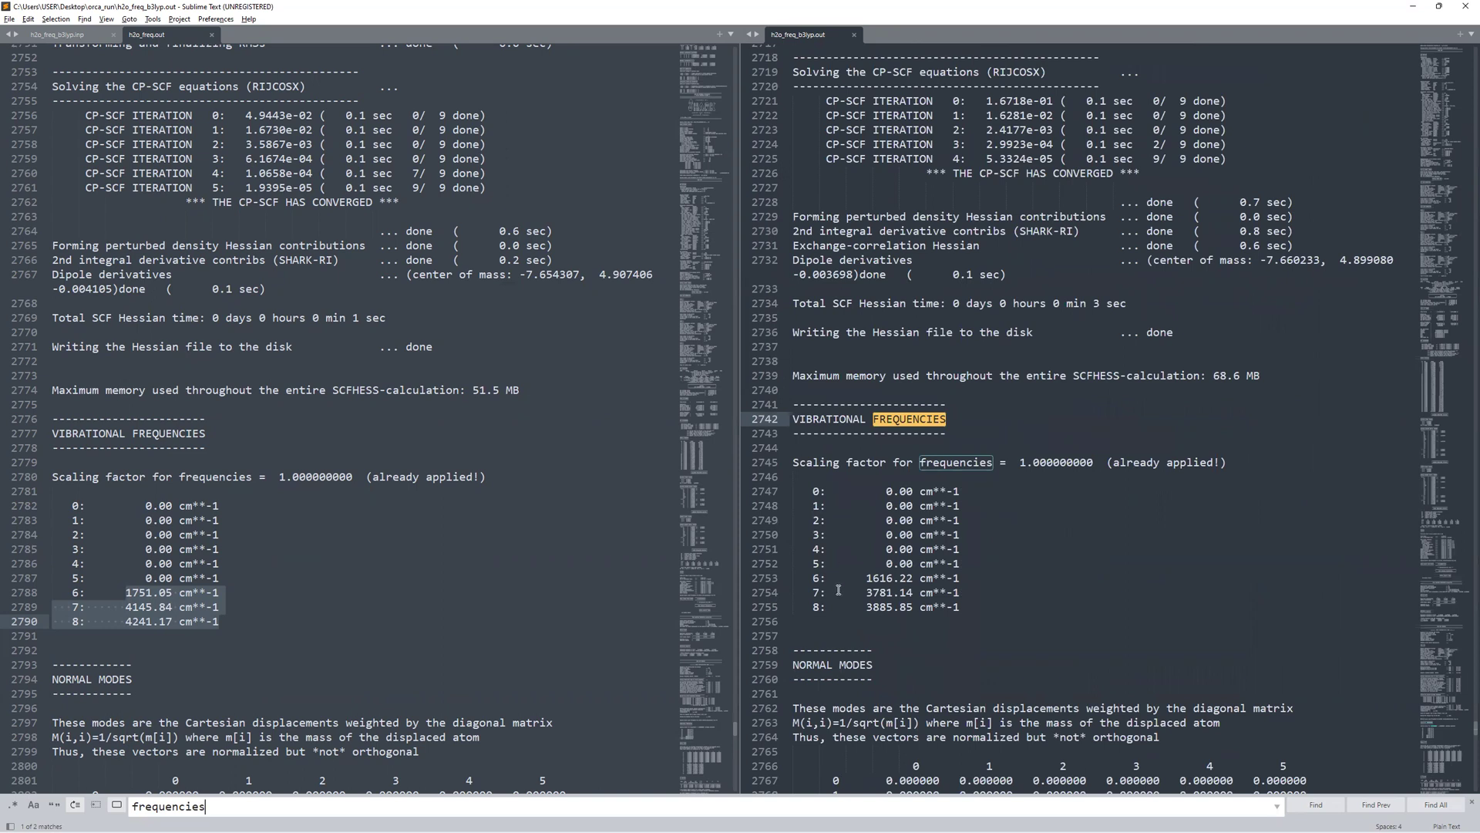
Step: Select the B3LYP frequency lines 1616.22, 3781.14 and 3885.85 cm**-1 in the right pane
{"action": "left_click_drag", "start_coordinate": [846, 578], "coordinate": [979, 607]}
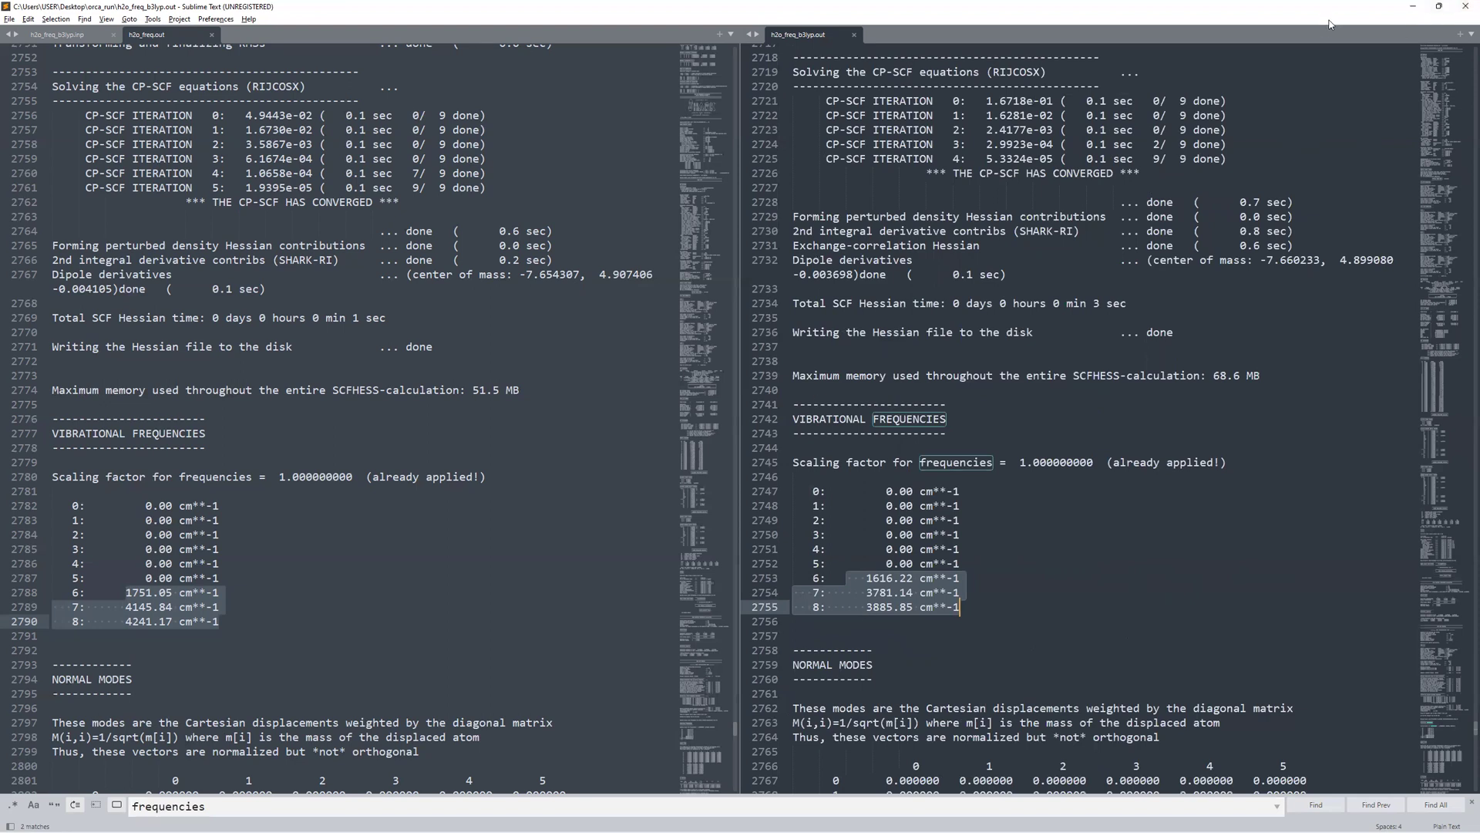
{"action": "mouse_move", "coordinate": [1438, 6]}
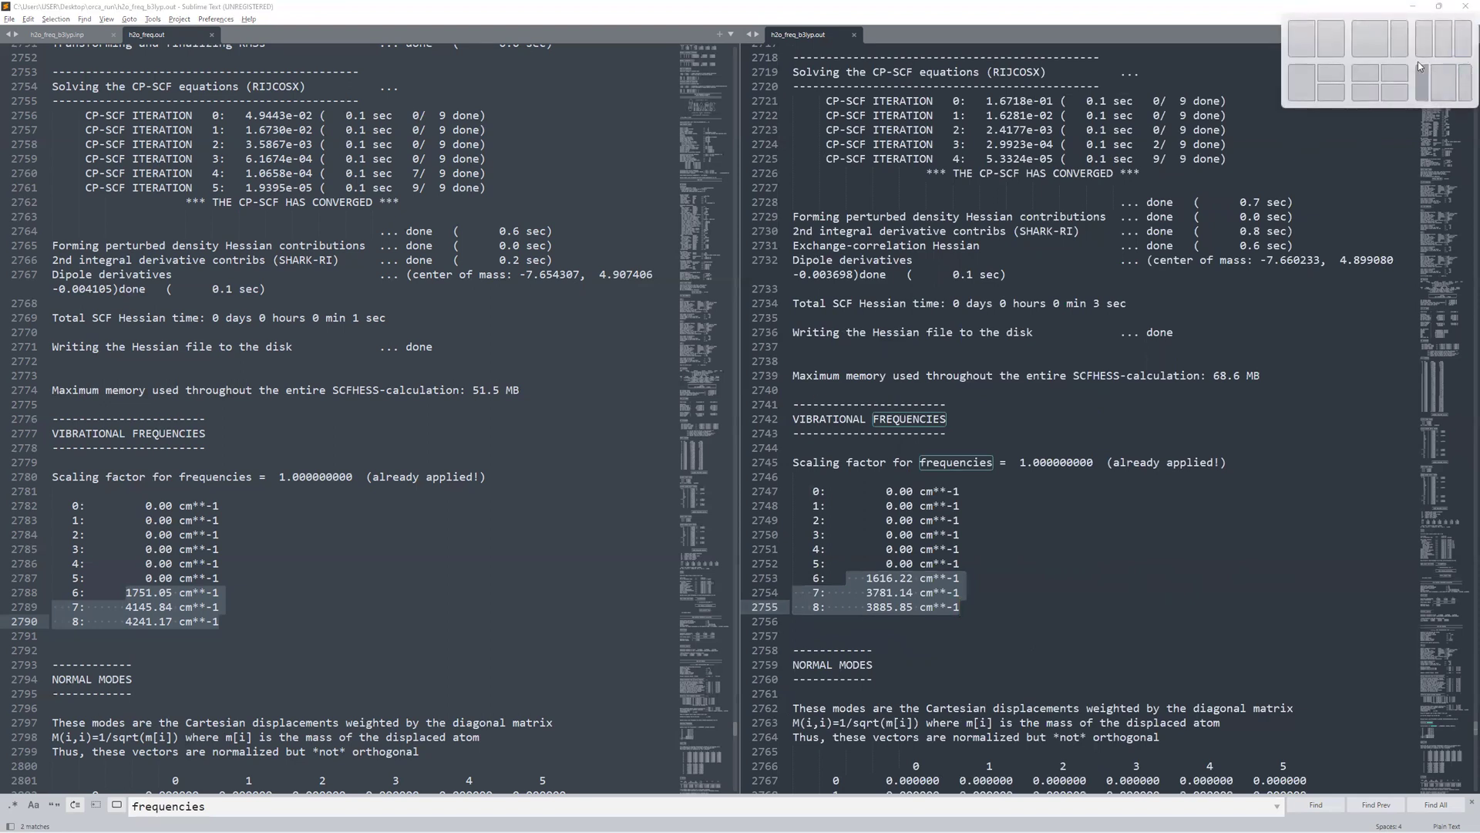
Step: Snap Sublime Text left and Firefox right, showing the ISME20Paper frequencies 1654, 3280, 3490 cm⁻¹
{"action": "left_click", "coordinate": [1298, 40]}
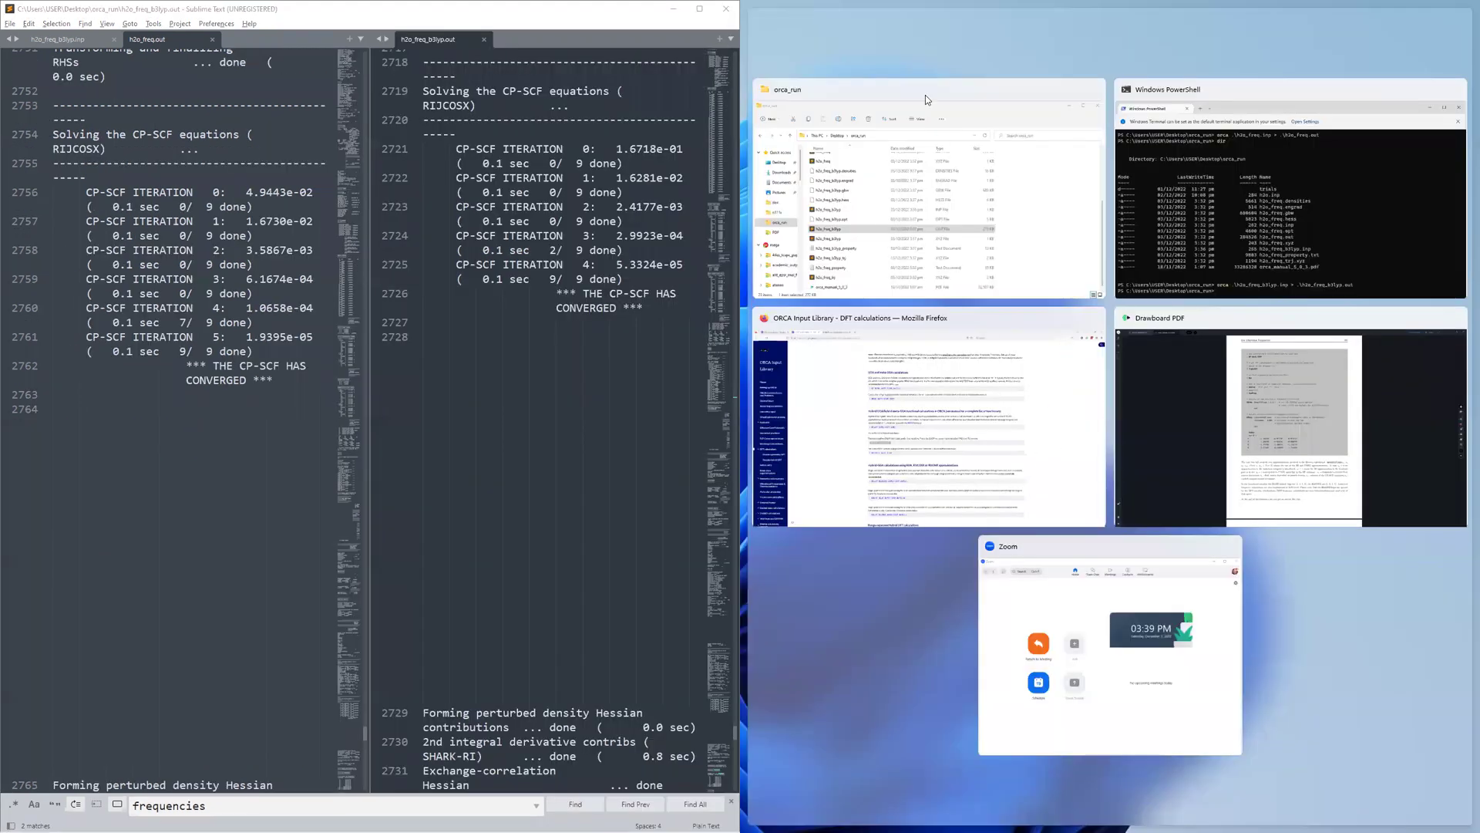
{"action": "left_click", "coordinate": [925, 347]}
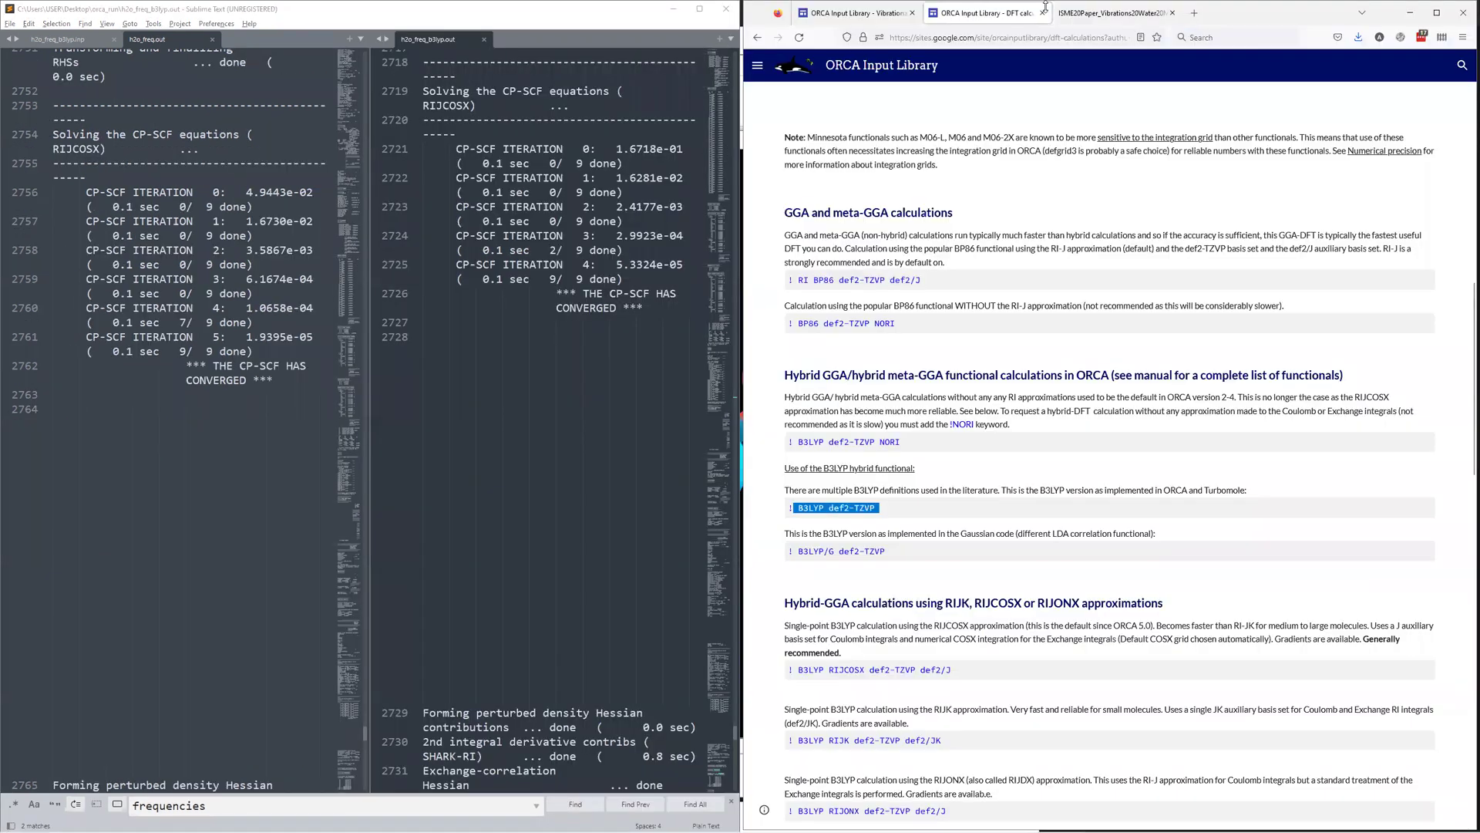
{"action": "left_click", "coordinate": [1087, 14]}
{"action": "scroll", "coordinate": [553, 352], "scroll_direction": "down", "scroll_amount": 1}
{"action": "scroll", "coordinate": [552, 353], "scroll_direction": "down", "scroll_amount": 6}
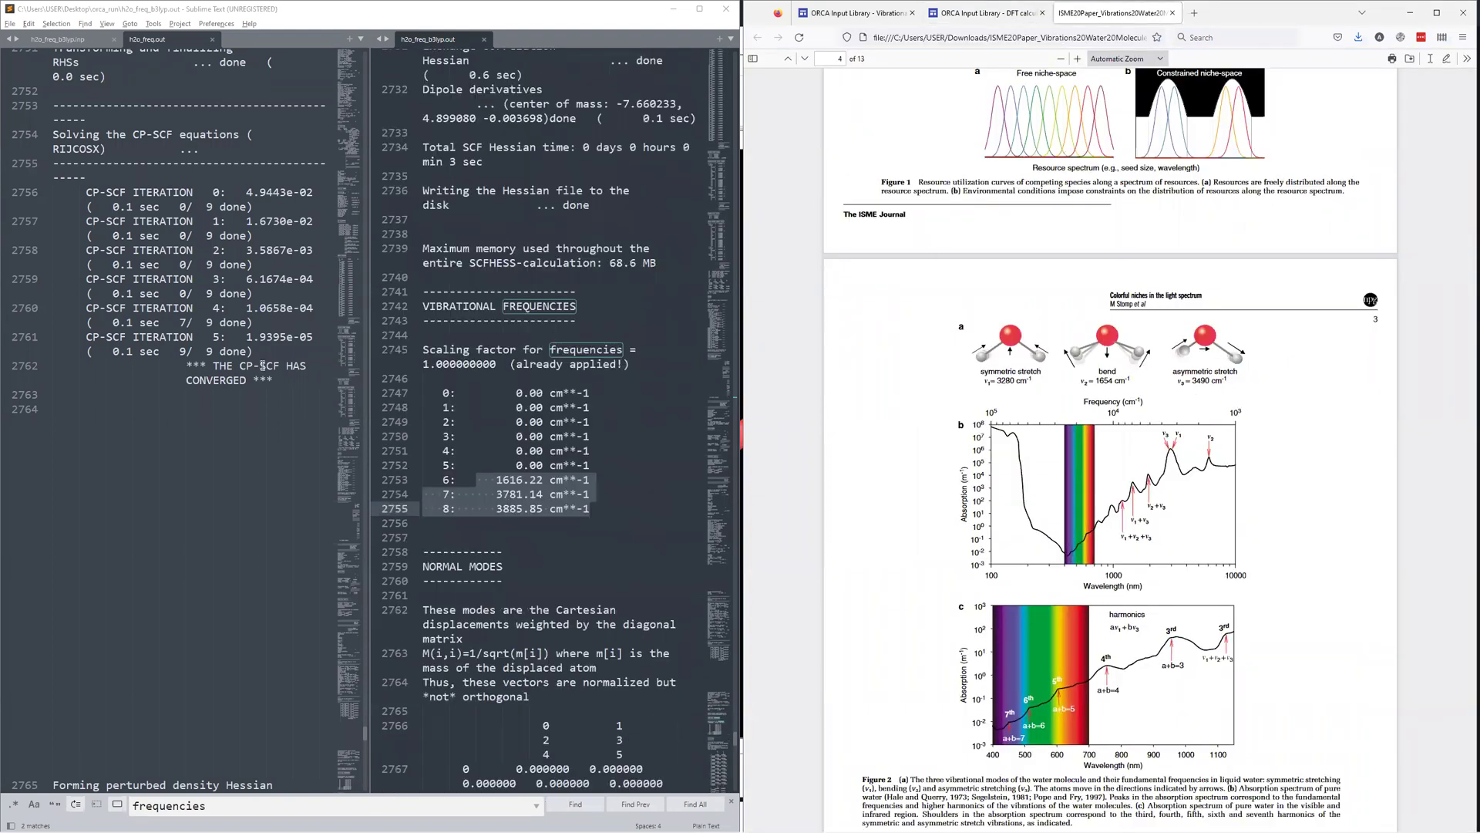
{"action": "scroll", "coordinate": [137, 350], "scroll_direction": "down", "scroll_amount": 8}
{"action": "scroll", "coordinate": [138, 346], "scroll_direction": "down", "scroll_amount": 1}
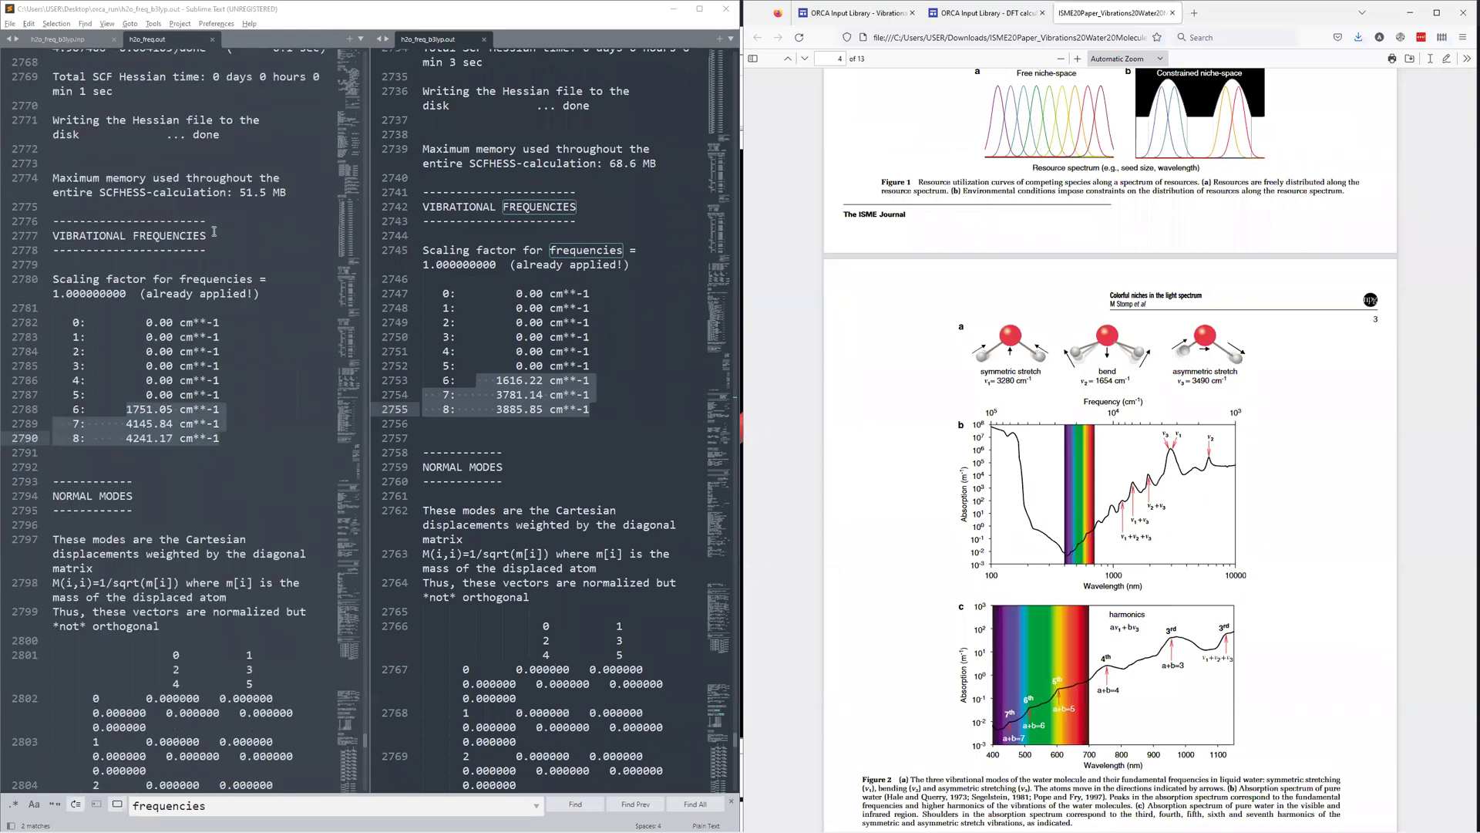